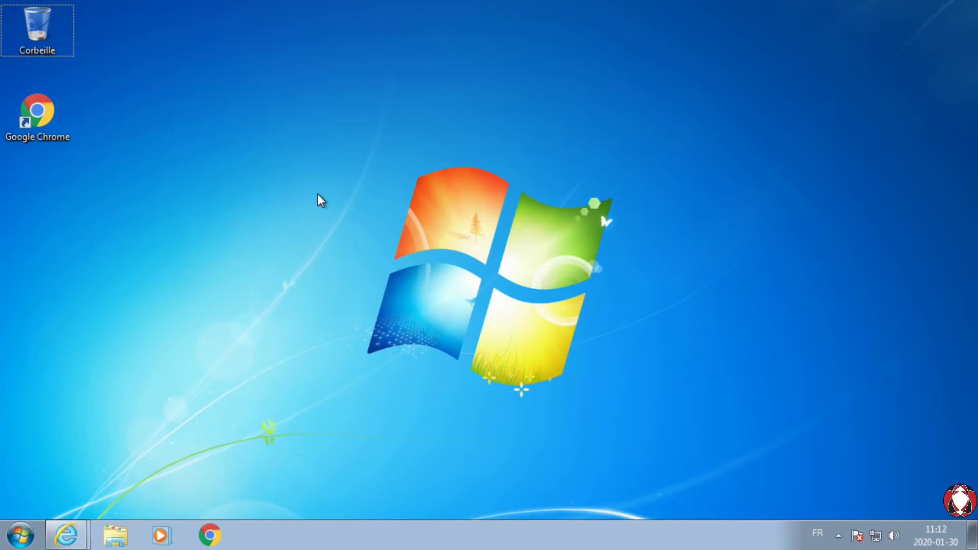
Step: Review the supported operating systems in the System Requirements of the Microsoft SharePoint Foundation 2010 download page
click(70, 535)
click(73, 501)
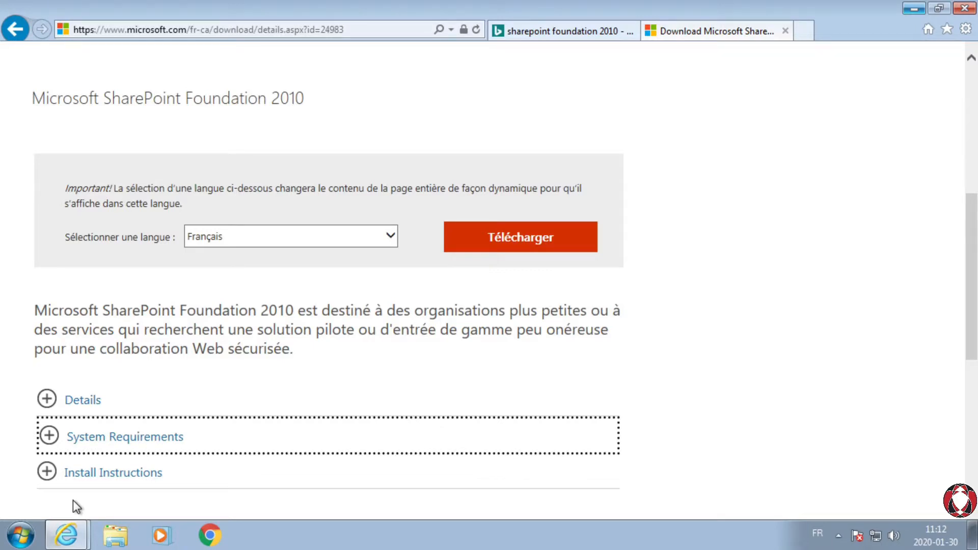
drag(304, 98, 31, 98)
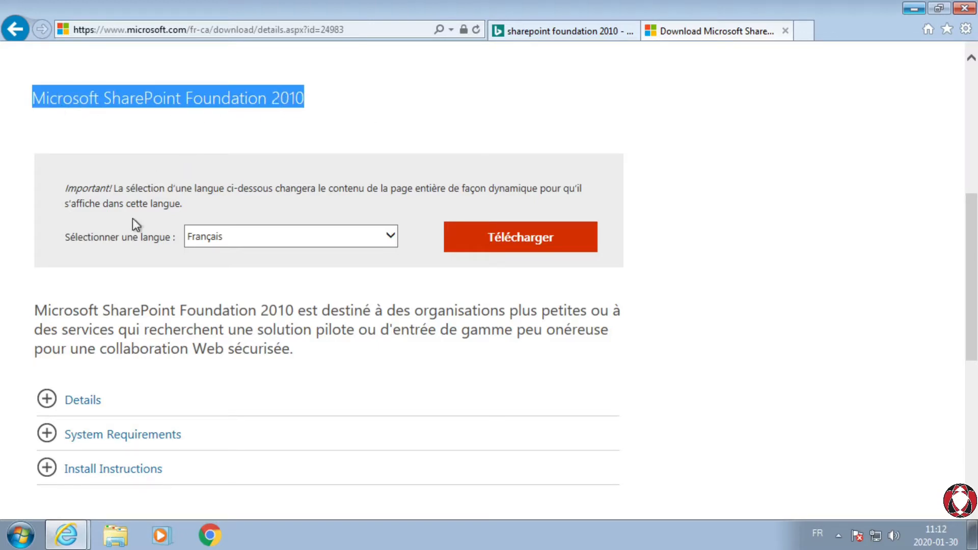
click(48, 436)
scroll(56, 395, down, 5)
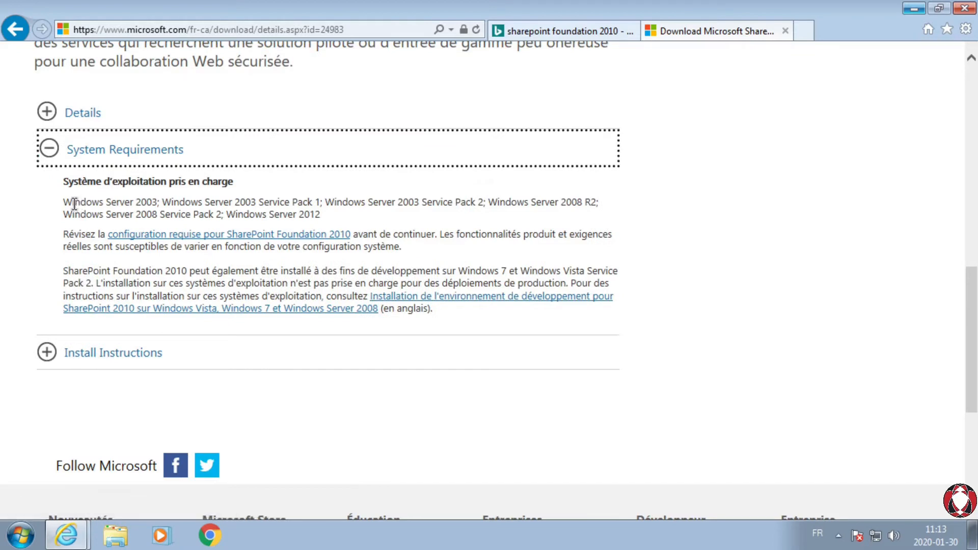
drag(63, 197, 379, 210)
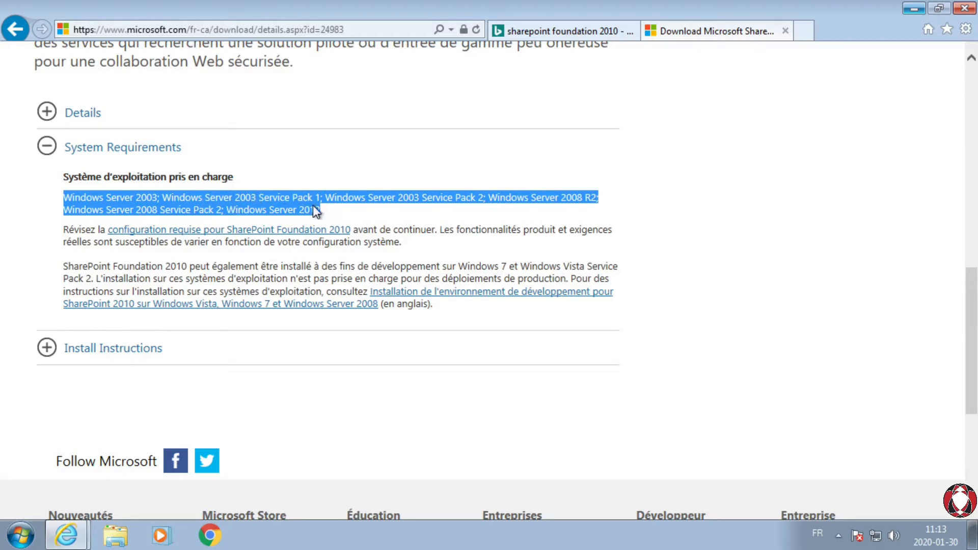
scroll(313, 206, down, 1)
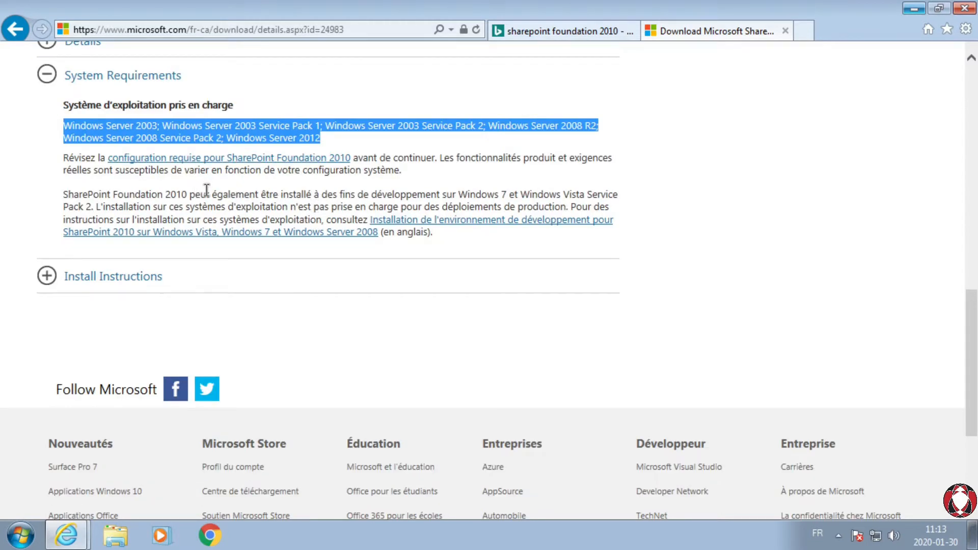
drag(459, 193, 93, 210)
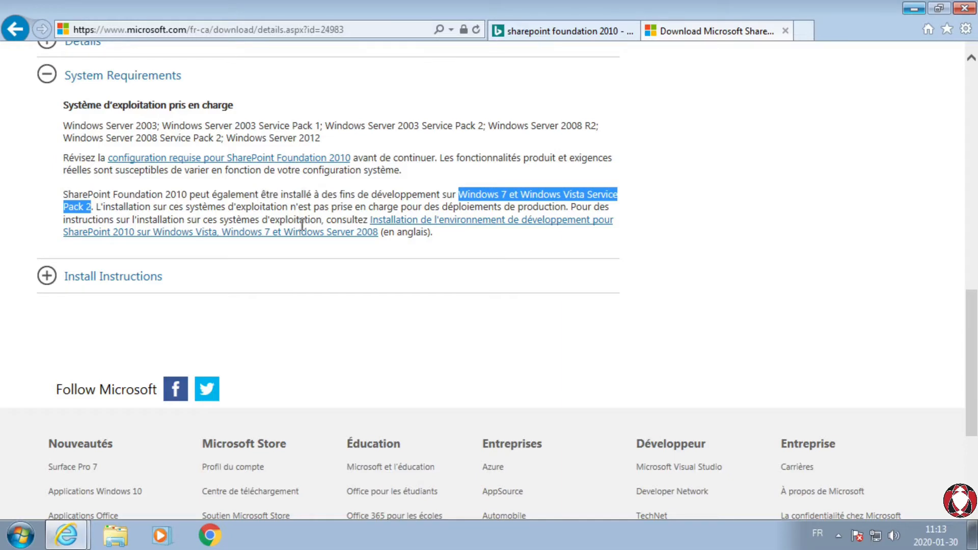
scroll(300, 225, up, 10)
scroll(301, 224, down, 5)
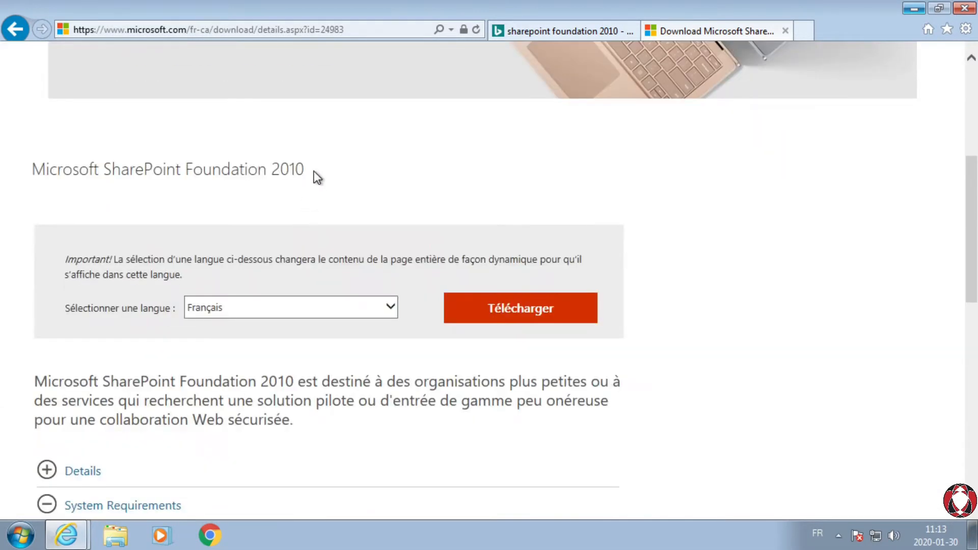
drag(315, 175, 60, 167)
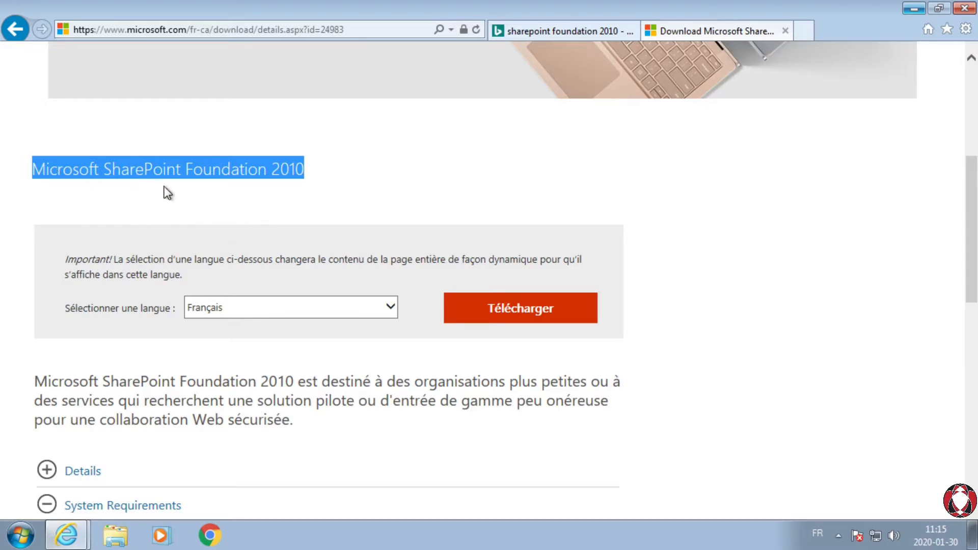
Step: Check the computer's Windows edition and system type in the system properties, and close the windows
click(21, 535)
click(276, 336)
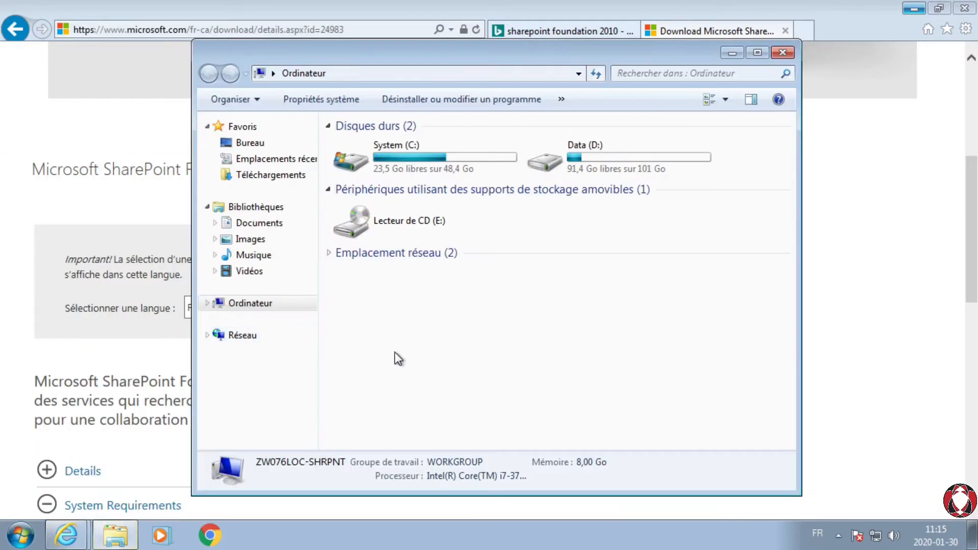
right_click(458, 327)
click(530, 487)
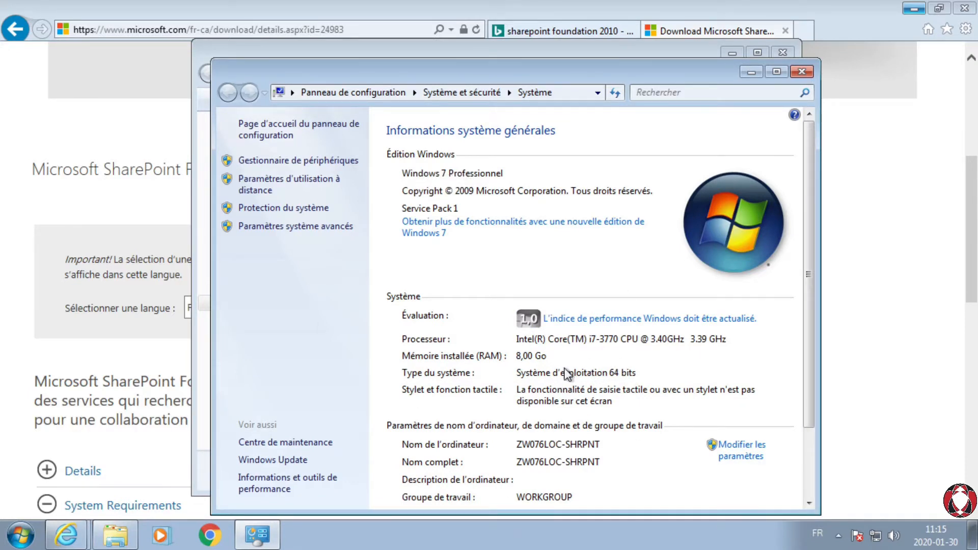
click(802, 71)
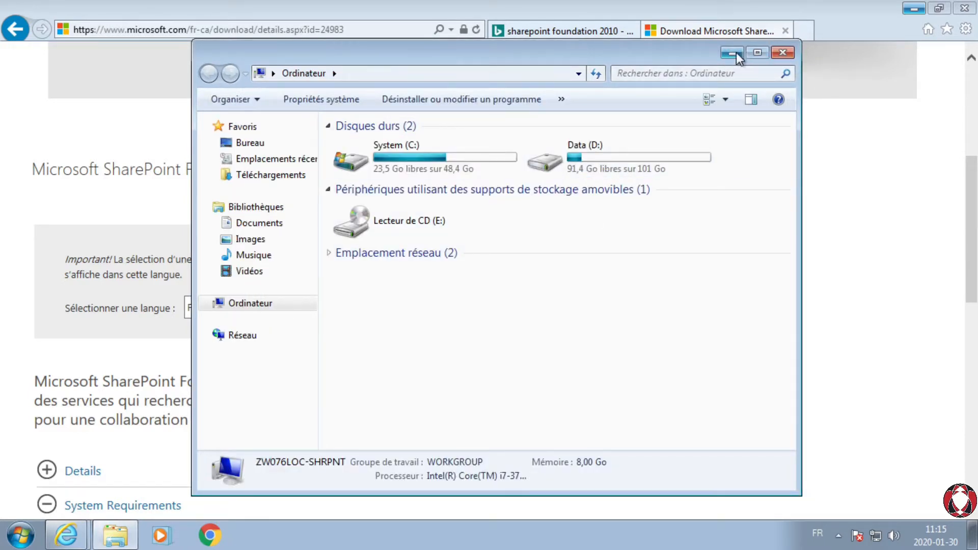
click(778, 54)
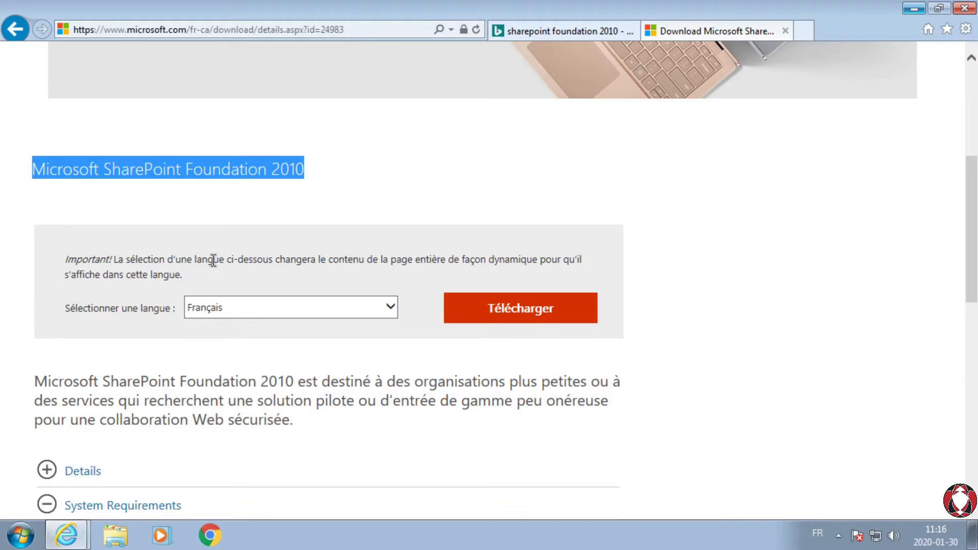
click(914, 9)
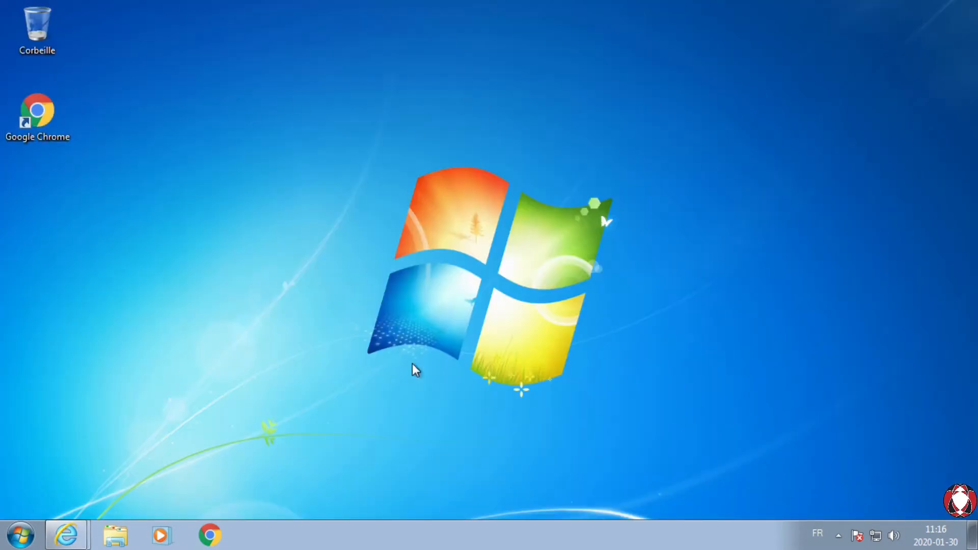
drag(319, 109, 739, 430)
mouse_move(77, 533)
click(121, 502)
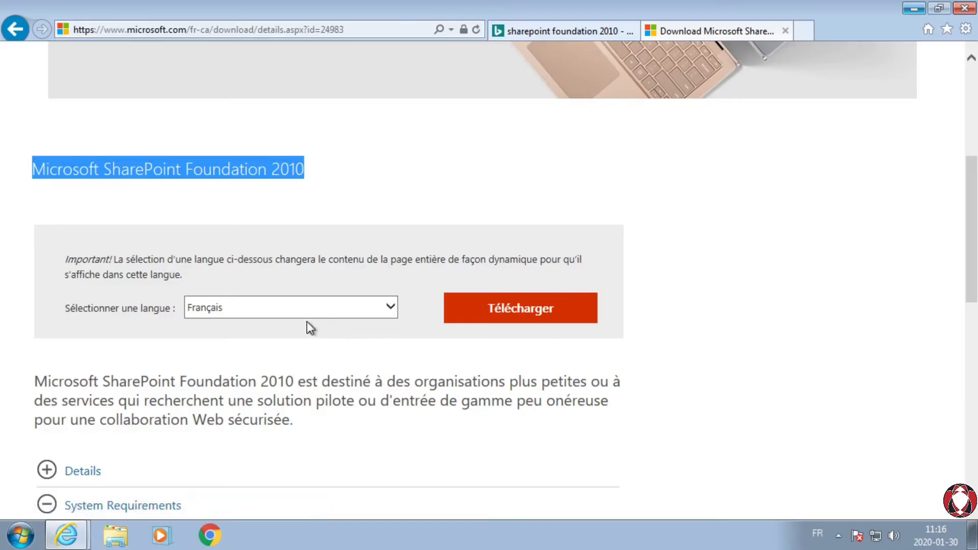
Step: Choose Français as the language for SharePoint Foundation 2010 and start its download
click(347, 310)
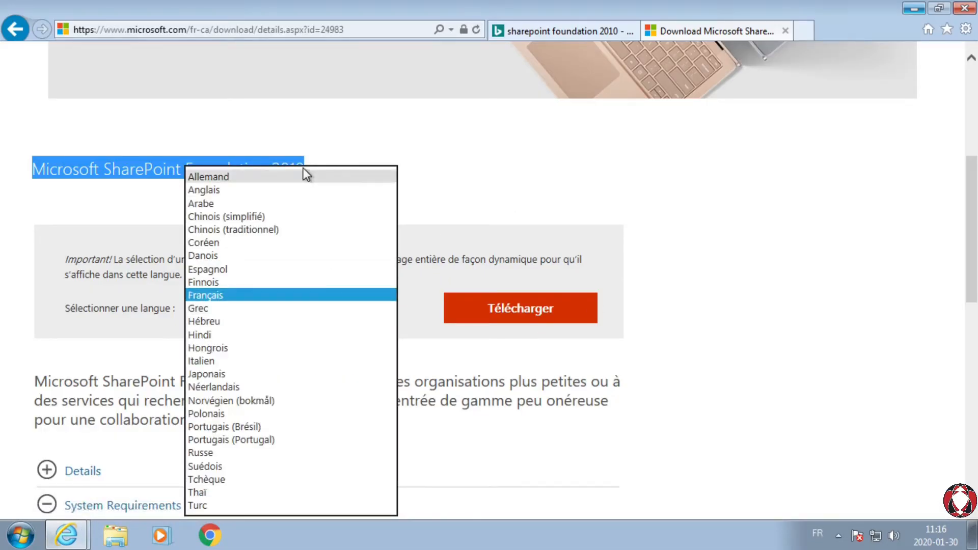
click(253, 295)
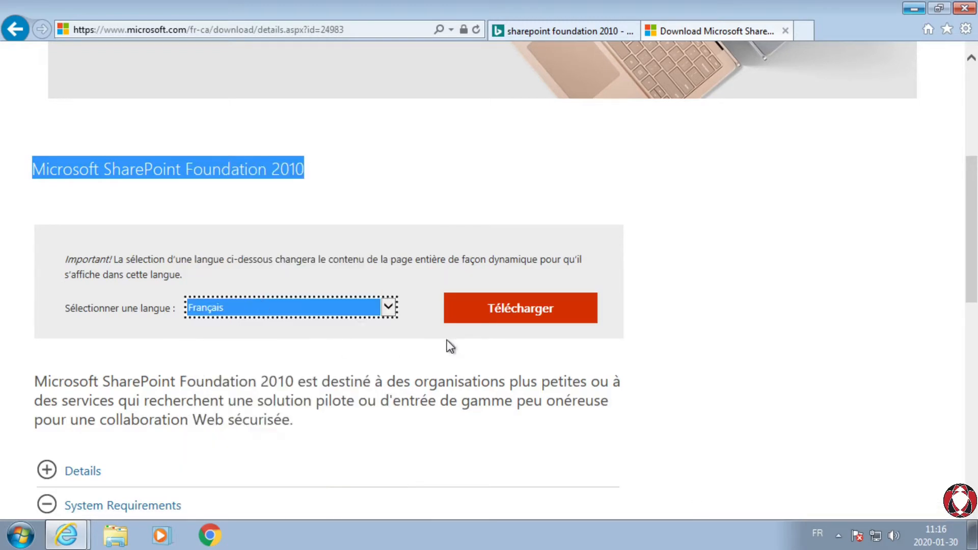
click(529, 315)
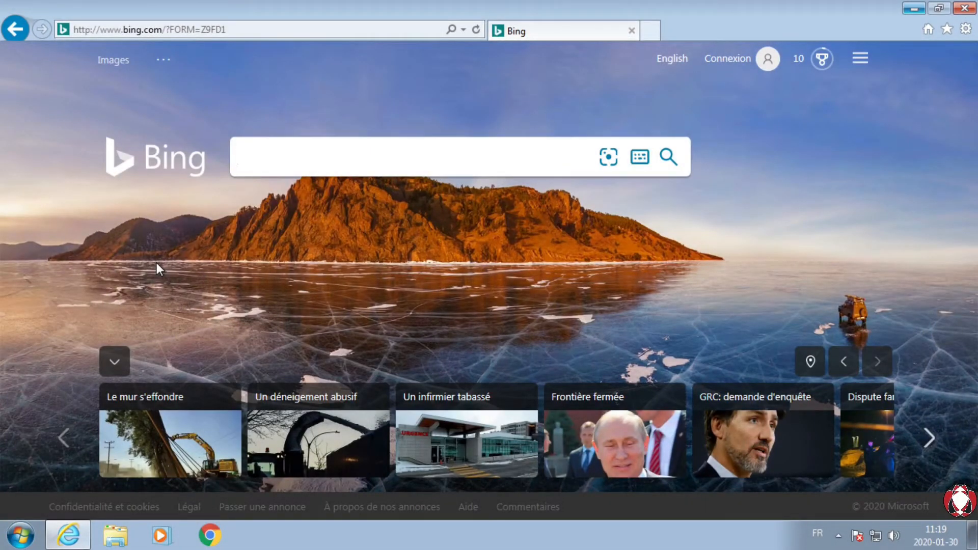
Step: Search Bing for "microsoft sharepoint foundation 2010"
text(micros)
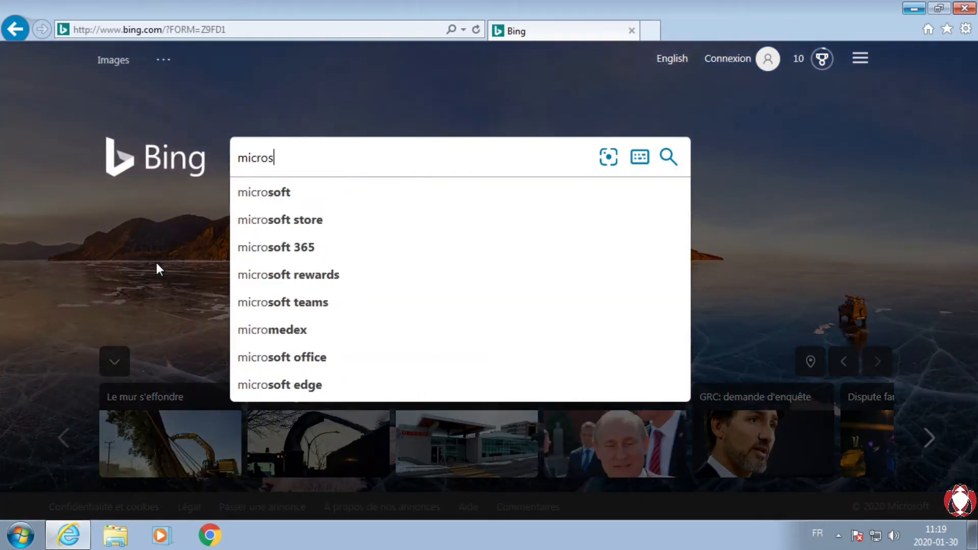
text(oft sharepoint )
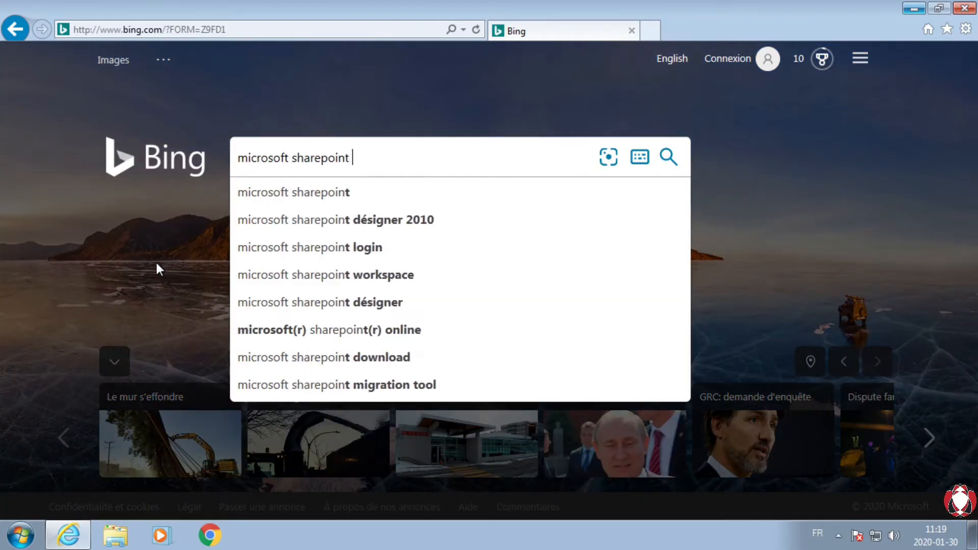
text(foundation )
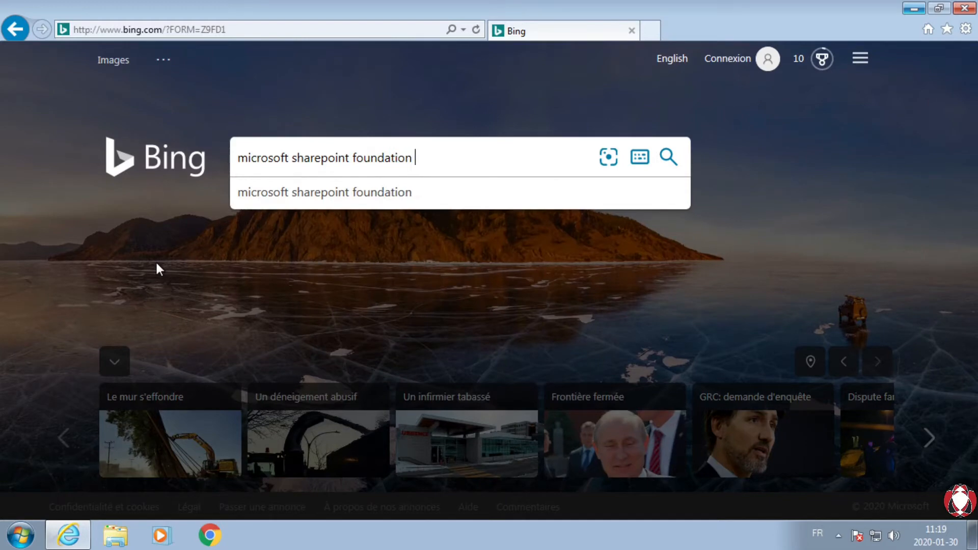
text(20101)
key(Return)
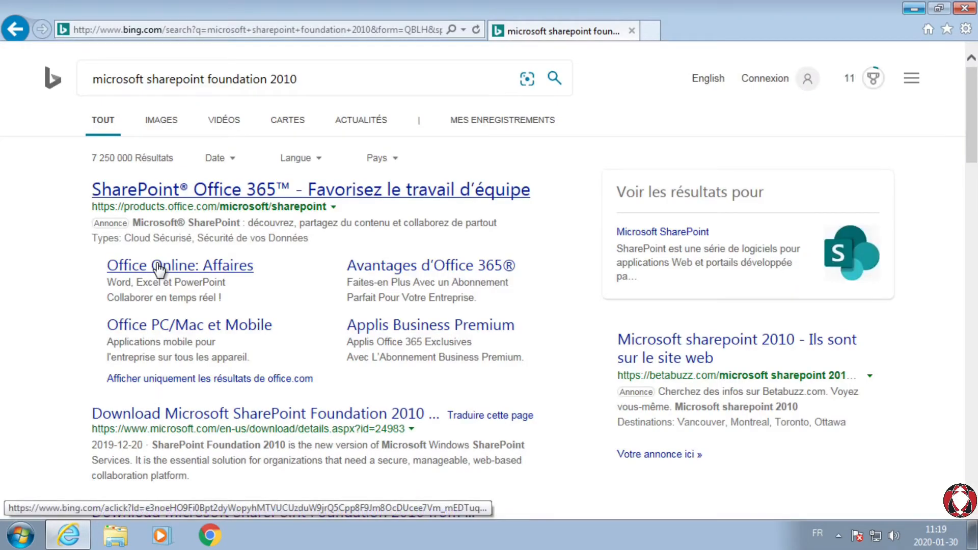
Step: Open the en-us Microsoft download result for SharePoint Foundation 2010 in a new tab and switch to it
scroll(255, 283, down, 2)
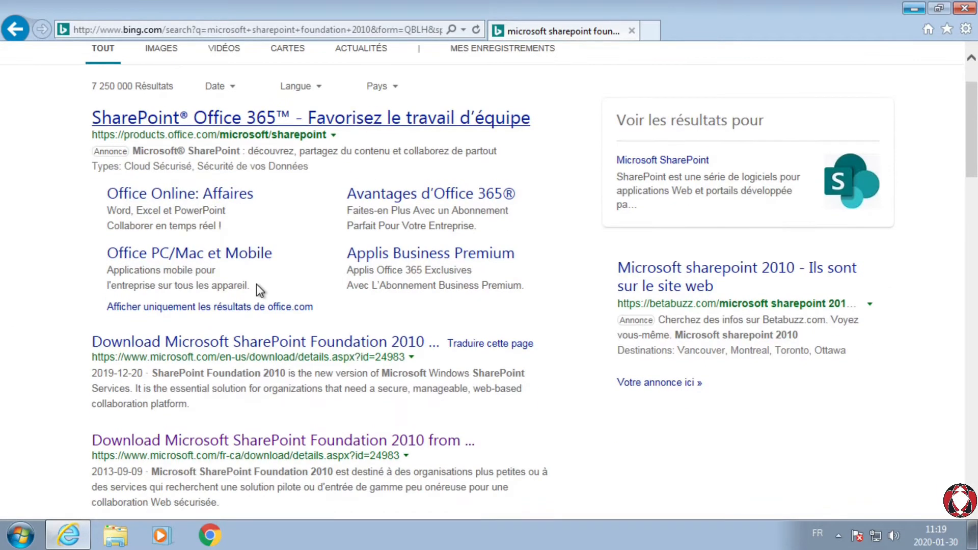
scroll(251, 257, down, 3)
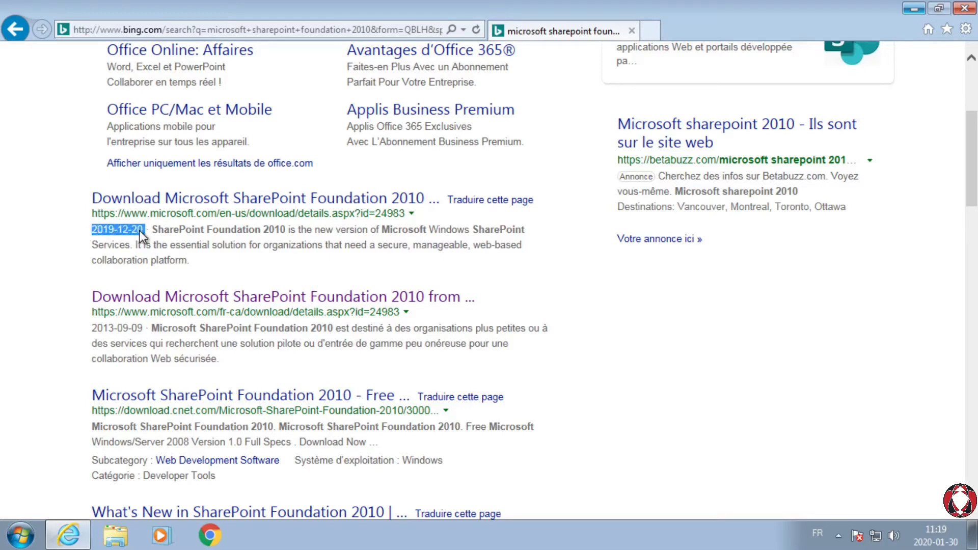
right_click(175, 203)
click(255, 231)
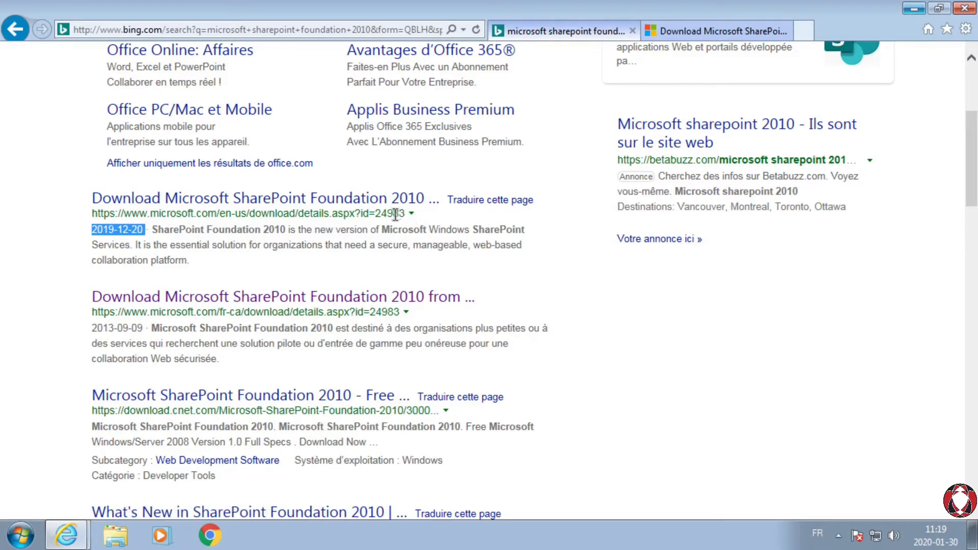
click(686, 32)
Step: Change the SharePoint Foundation 2010 download page's language from English to Français
scroll(330, 245, down, 7)
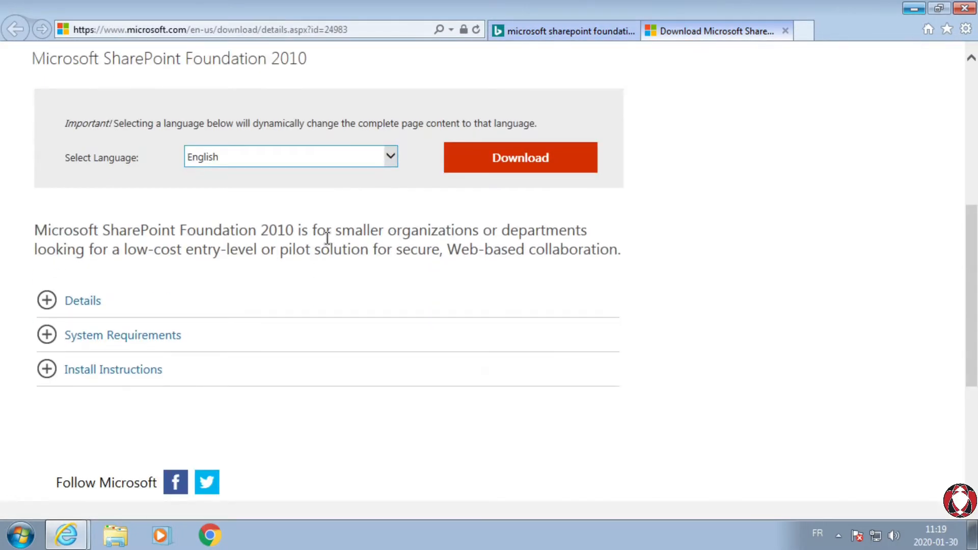
click(199, 157)
click(227, 186)
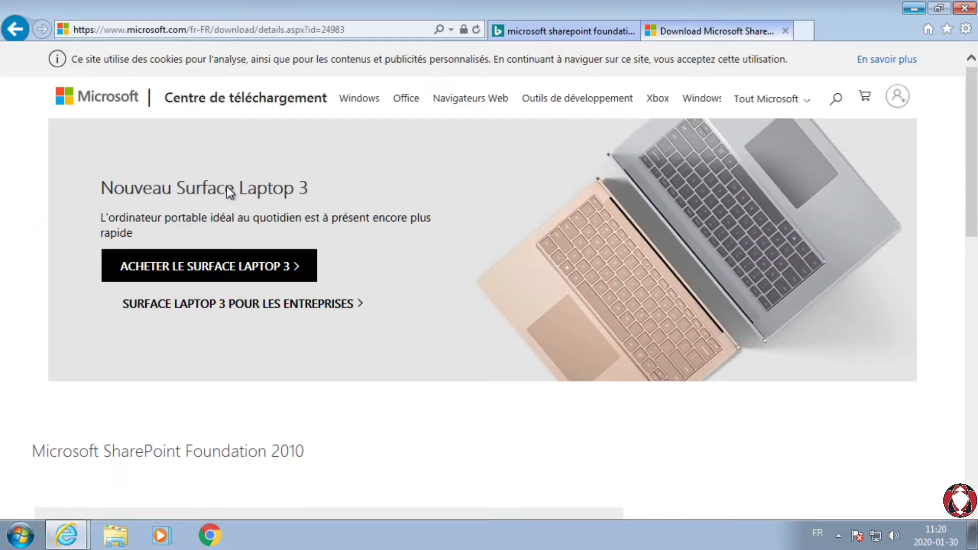
scroll(253, 243, down, 5)
scroll(253, 244, down, 8)
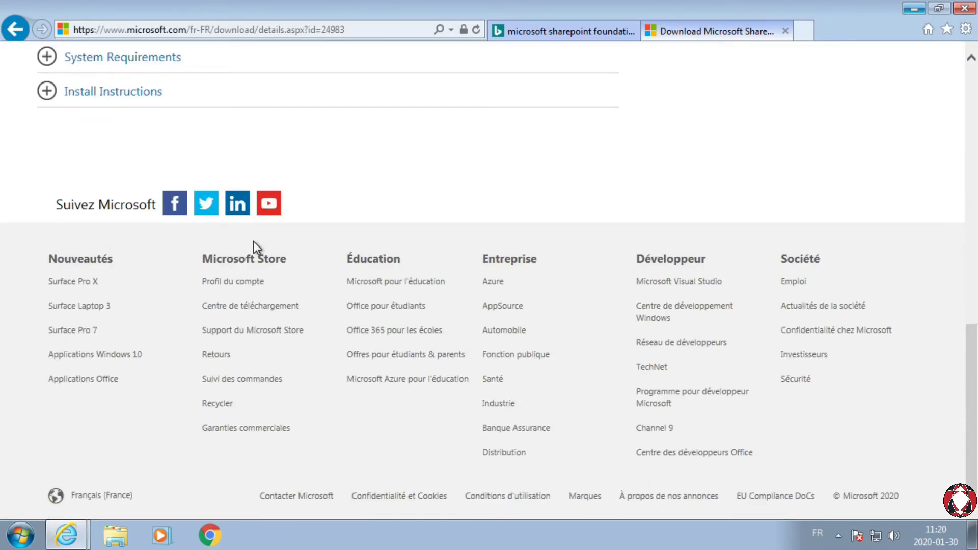
scroll(252, 241, up, 8)
Step: Check the date of the fr-ca download entry in the search results, and return to the download page
click(534, 28)
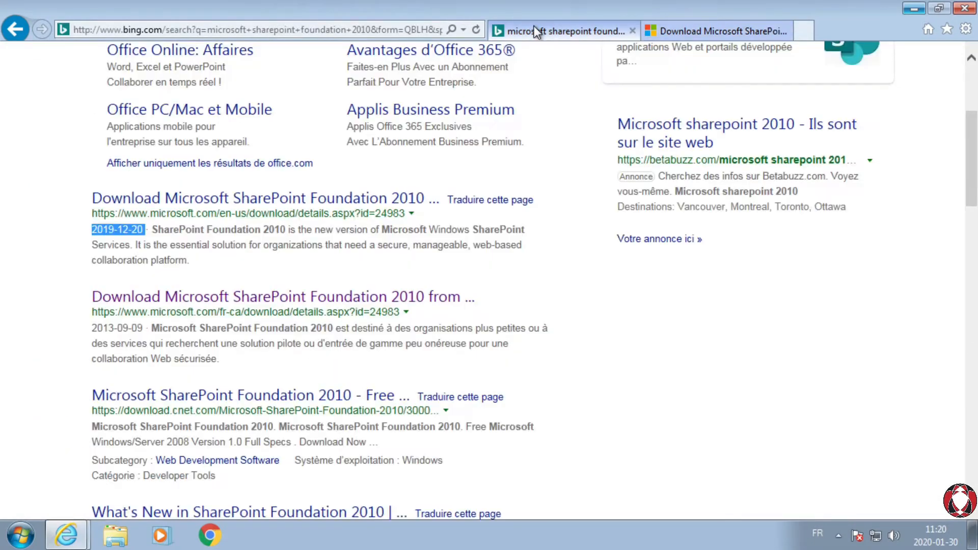
drag(86, 328, 155, 326)
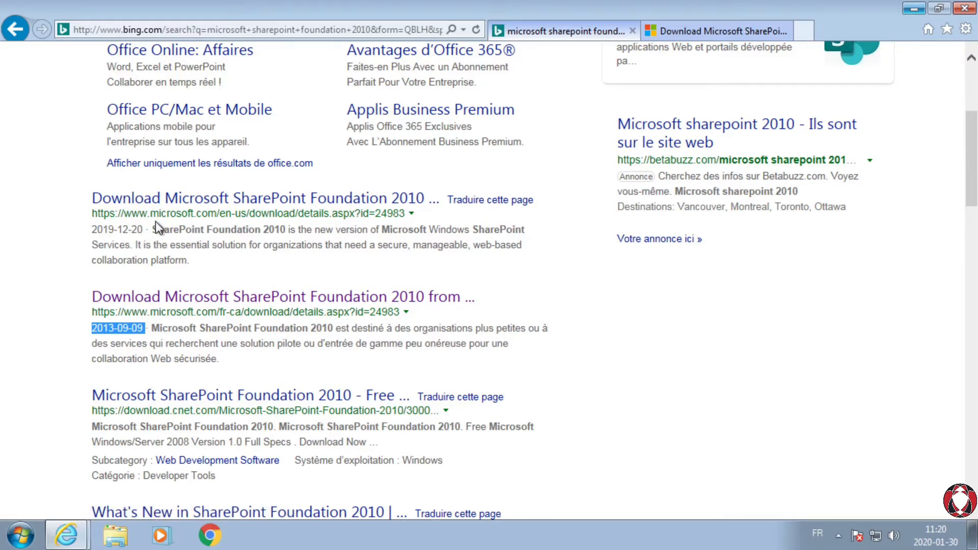
click(684, 31)
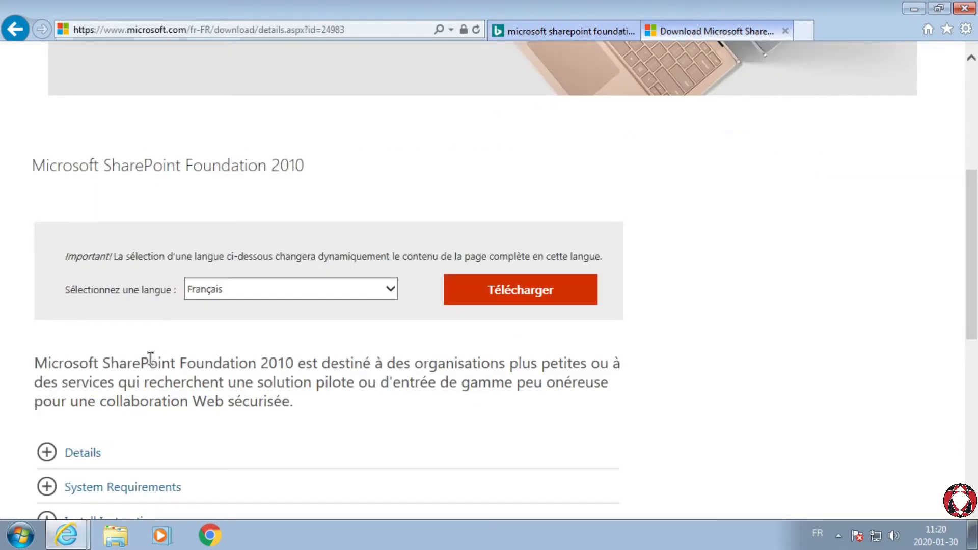
Step: Examine the version and publication date in the download page's Details section, and expand its System Requirements
scroll(169, 345, down, 7)
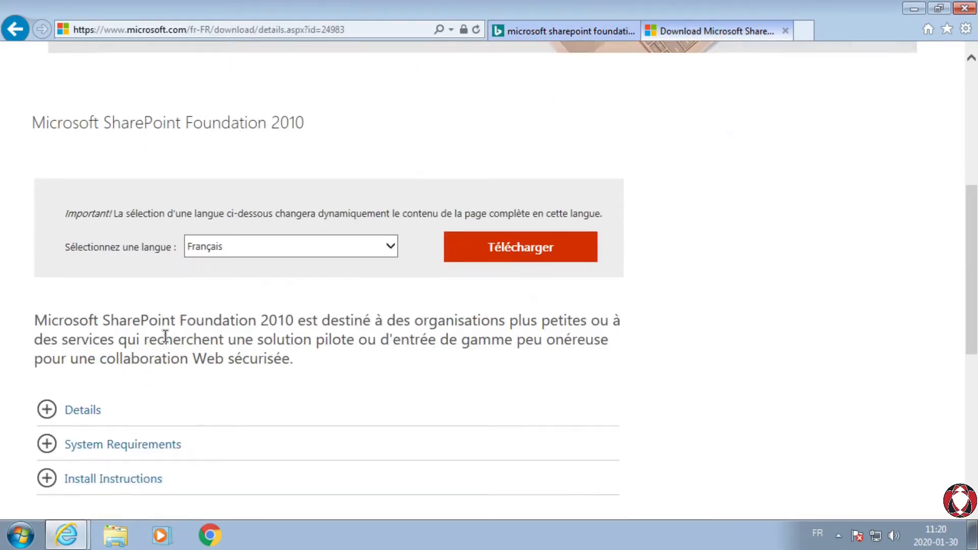
scroll(77, 312, up, 3)
click(53, 240)
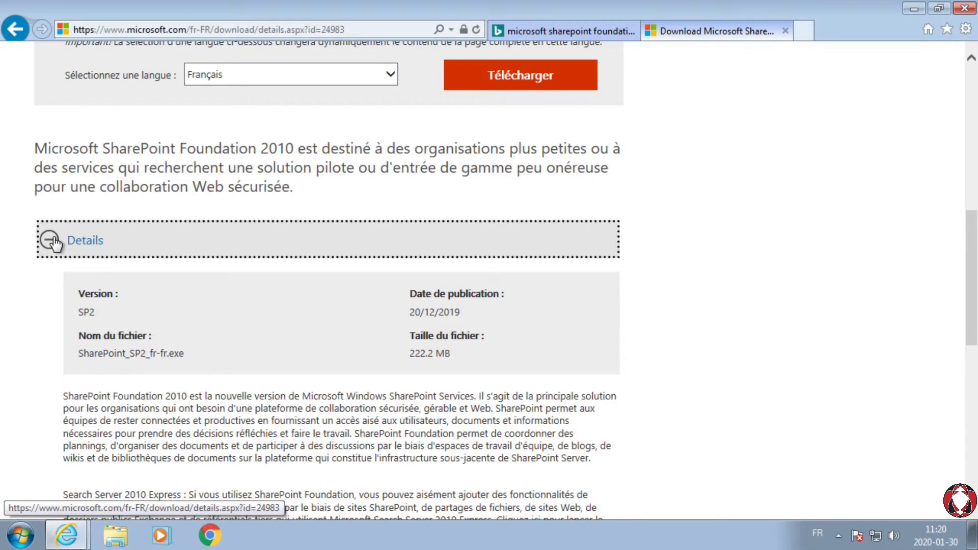
click(50, 240)
click(50, 241)
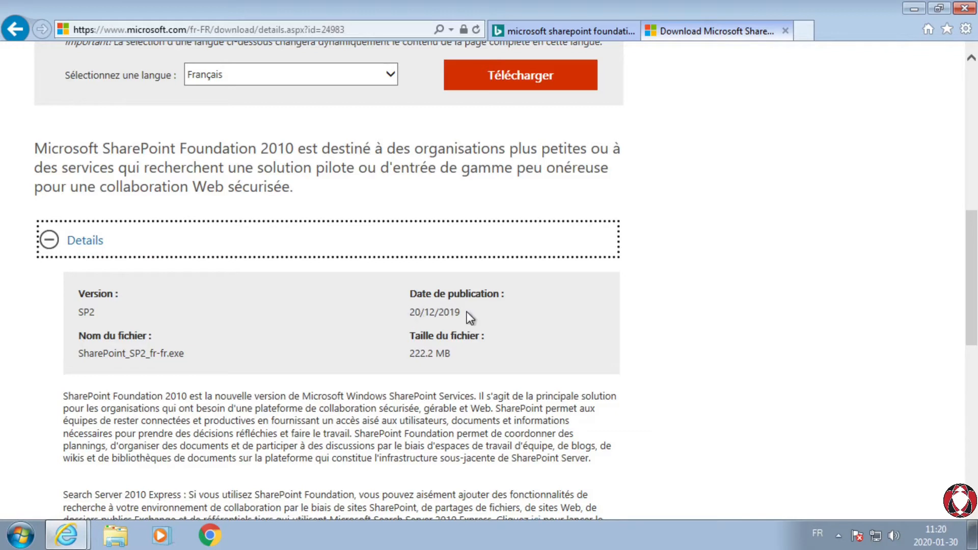
click(59, 250)
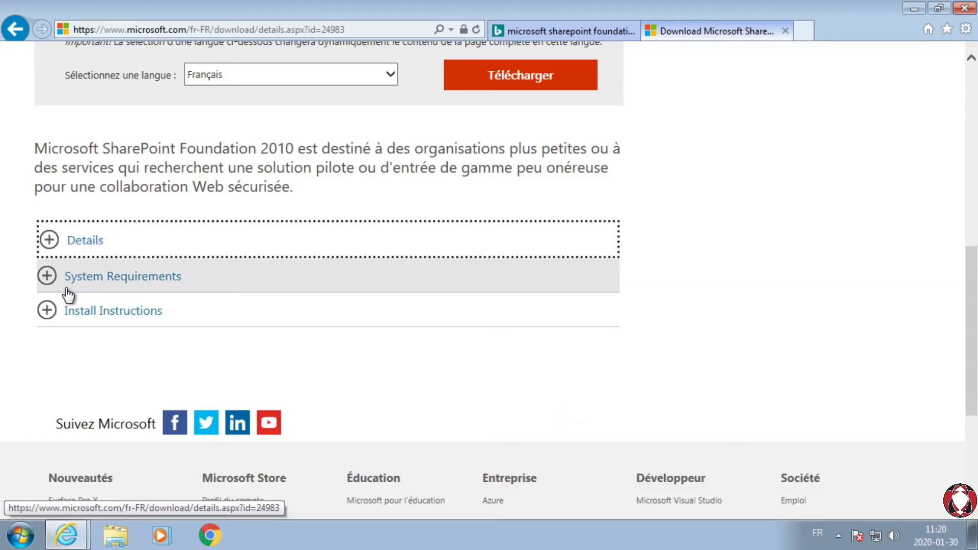
click(49, 275)
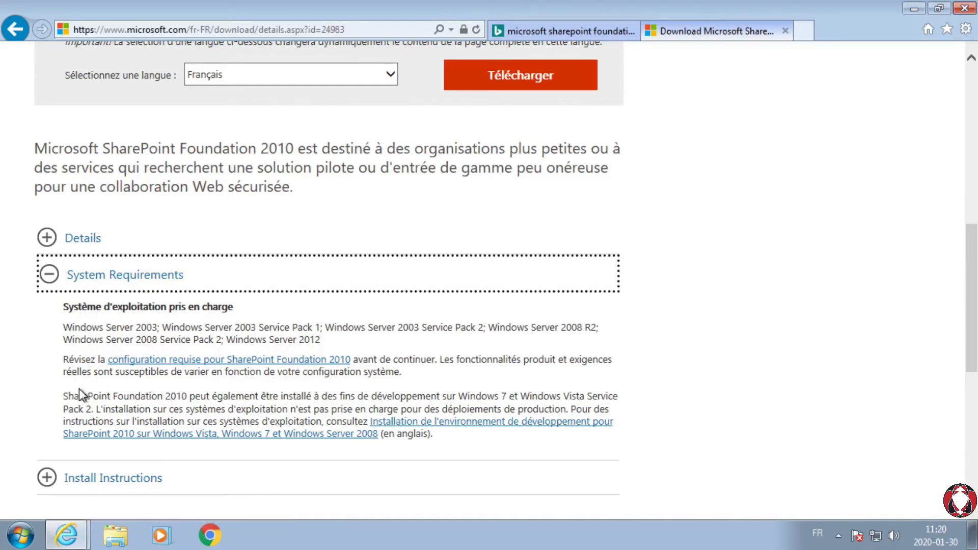
Step: Examine the supported operating systems and the note on development installations under System Requirements
drag(63, 325, 350, 335)
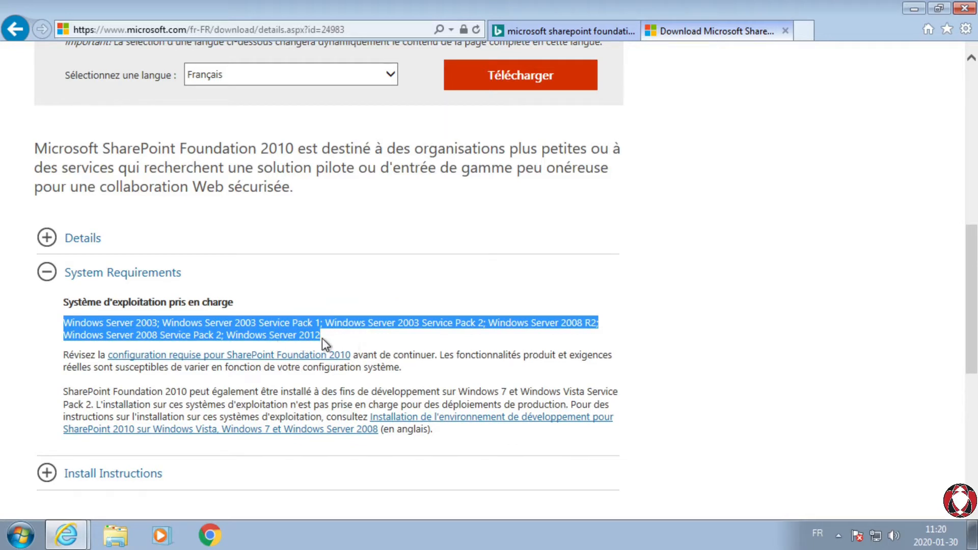
click(335, 334)
drag(63, 392, 93, 407)
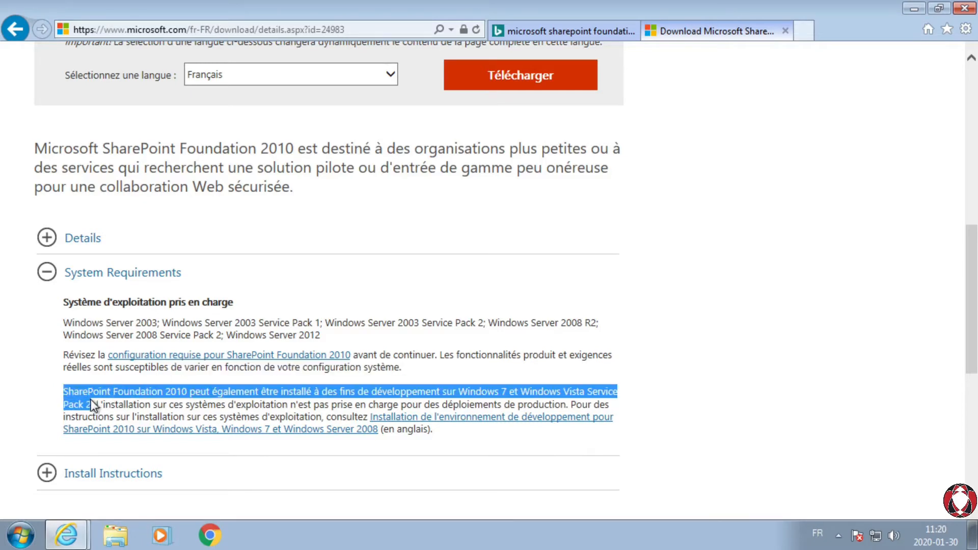
click(661, 282)
Step: Download the French SharePoint Foundation 2010 installer, save SharePoint_SP2_fr-fr.exe, and open the folder that contains it
scroll(659, 273, up, 4)
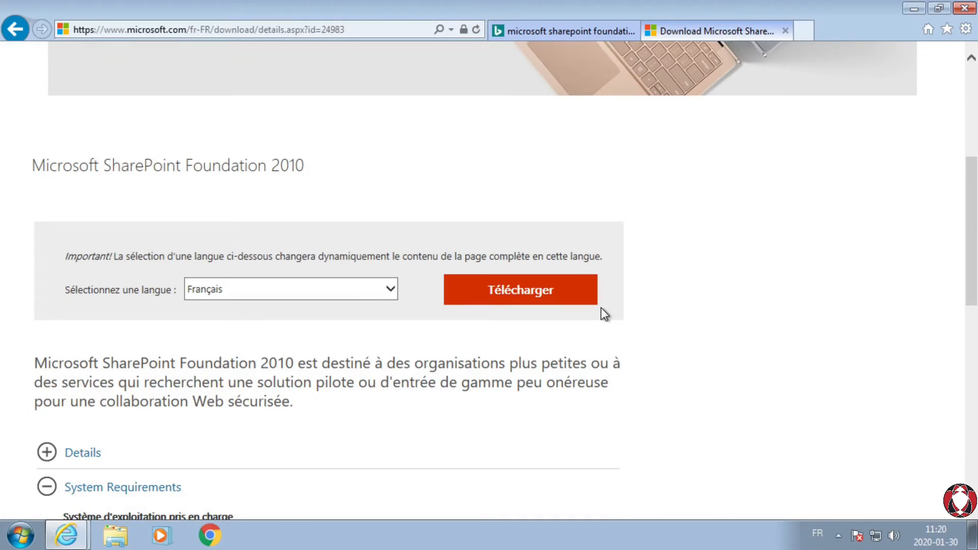
click(524, 294)
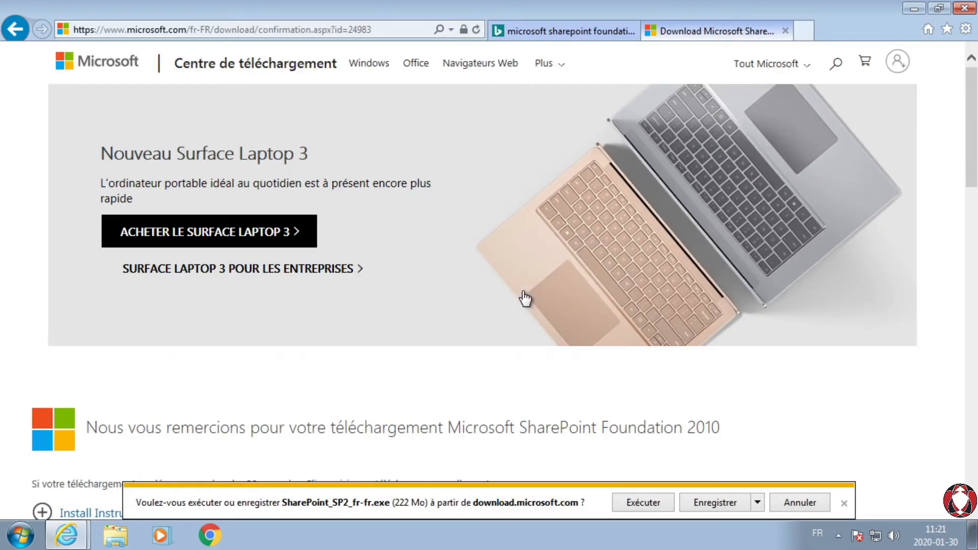
click(708, 503)
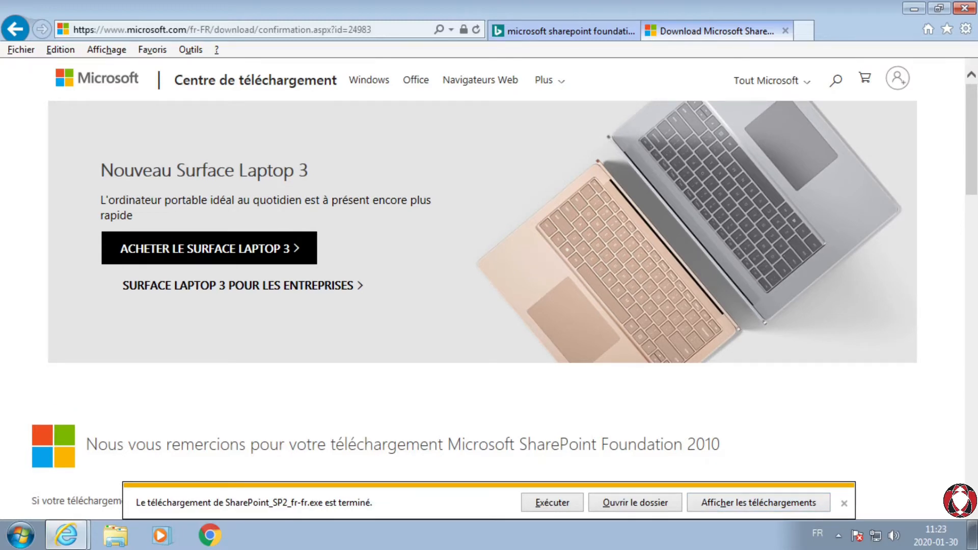
click(636, 506)
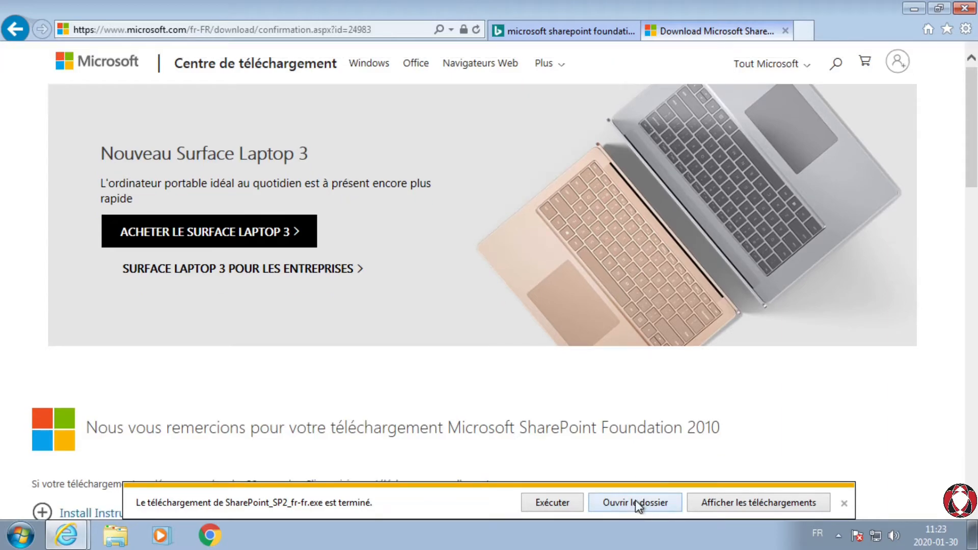
click(629, 506)
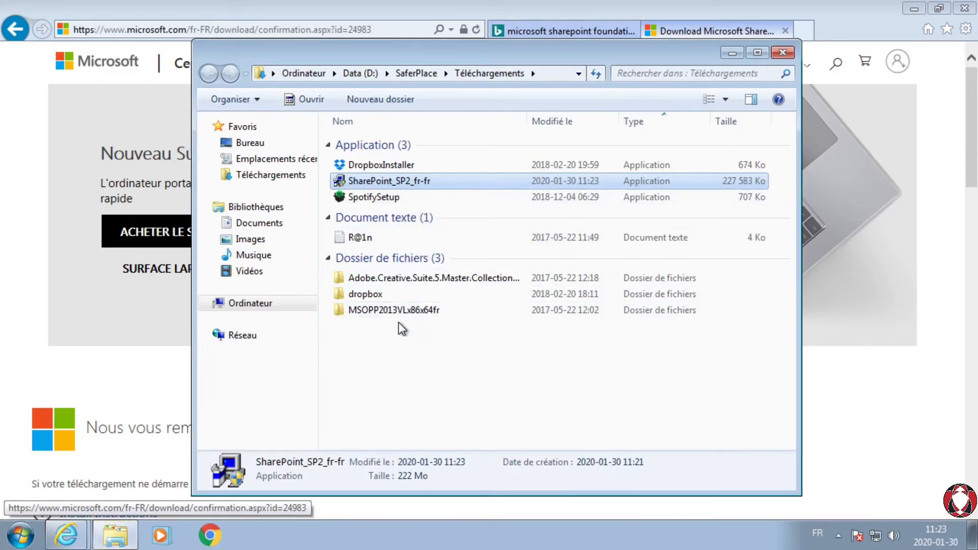
click(409, 381)
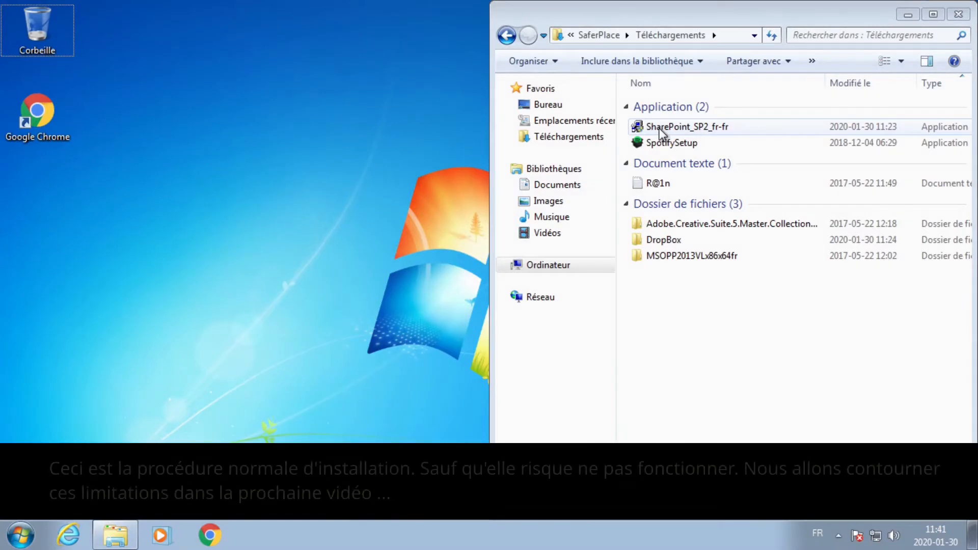
Step: Run SharePoint_SP2_fr-fr with permission to make changes, and try to install the software prerequisites
double_click(659, 127)
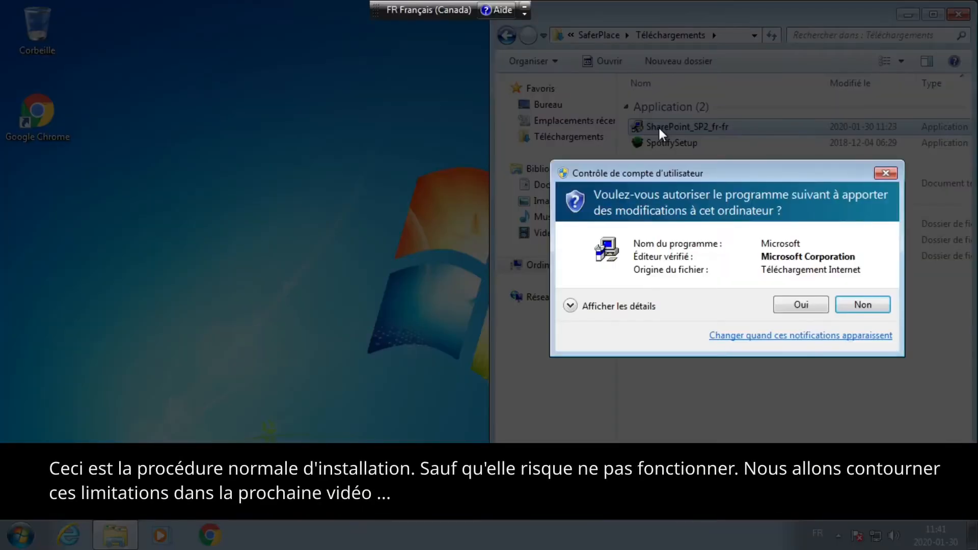
click(797, 306)
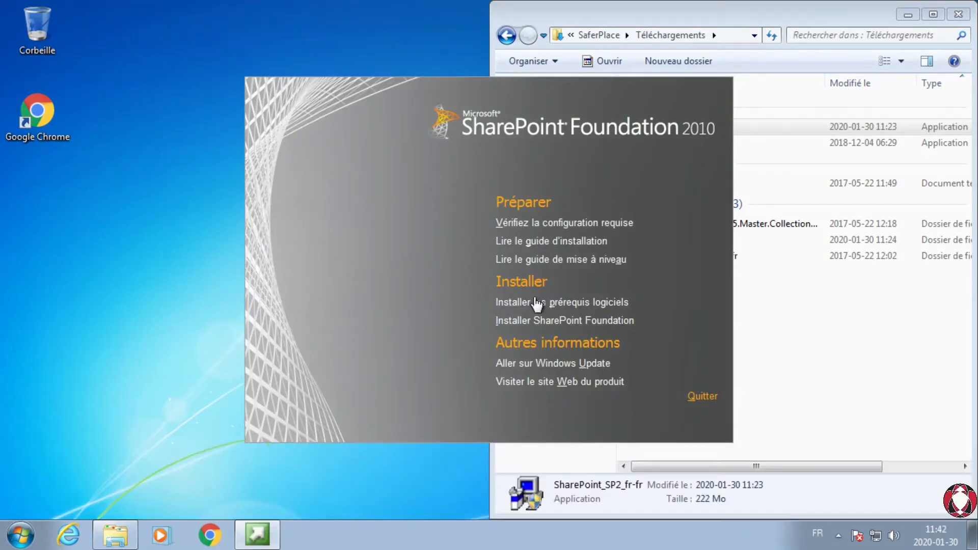
click(519, 304)
click(540, 303)
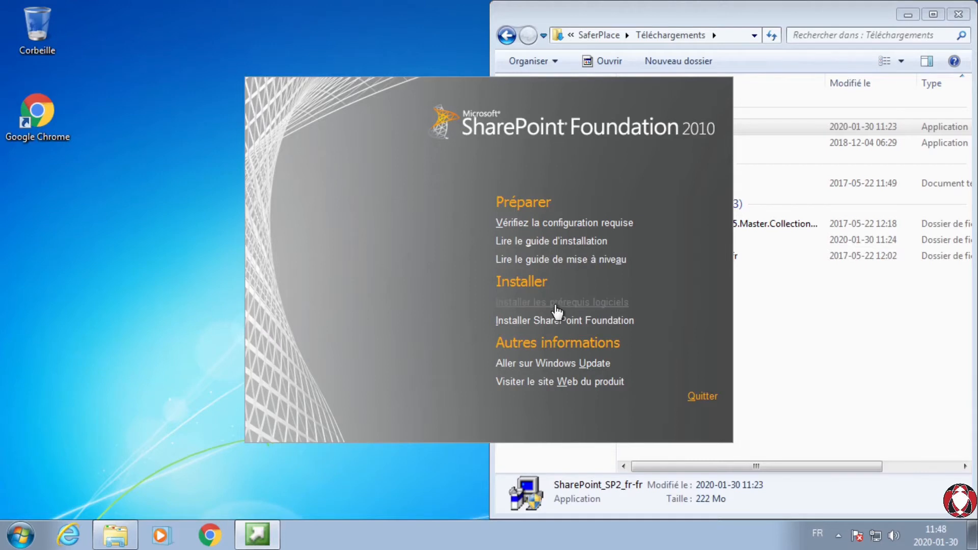
click(558, 305)
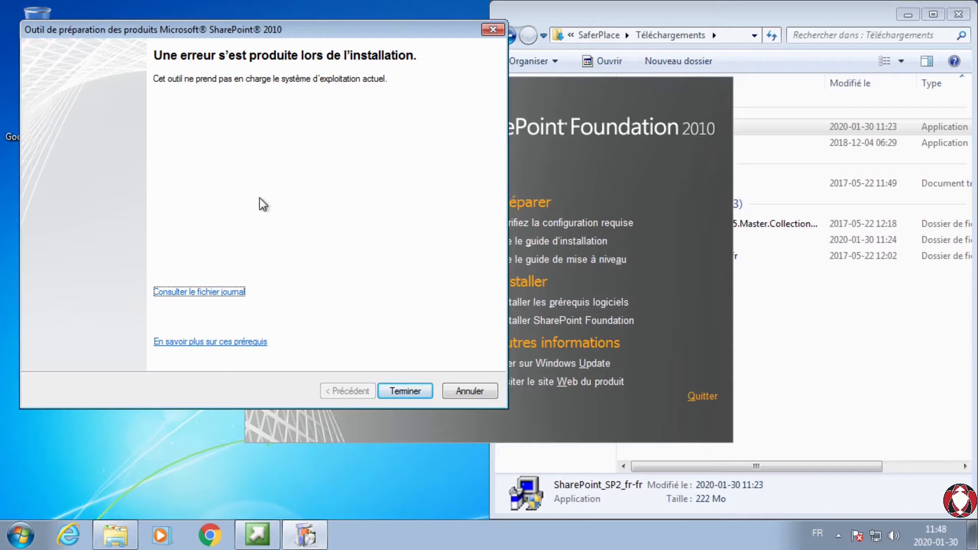
Step: Open the prerequisite installer's log file and examine its error line about supported Windows versions
click(200, 293)
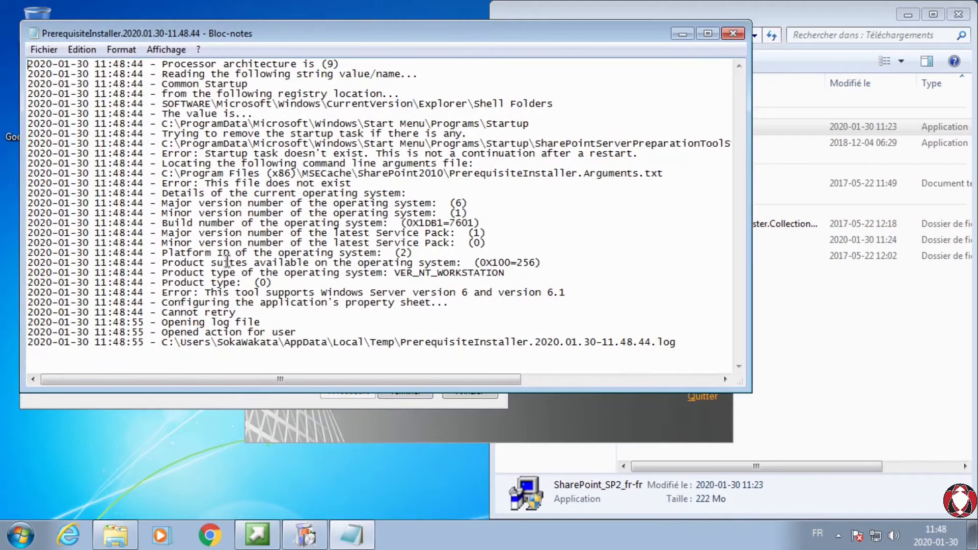
drag(162, 293, 442, 293)
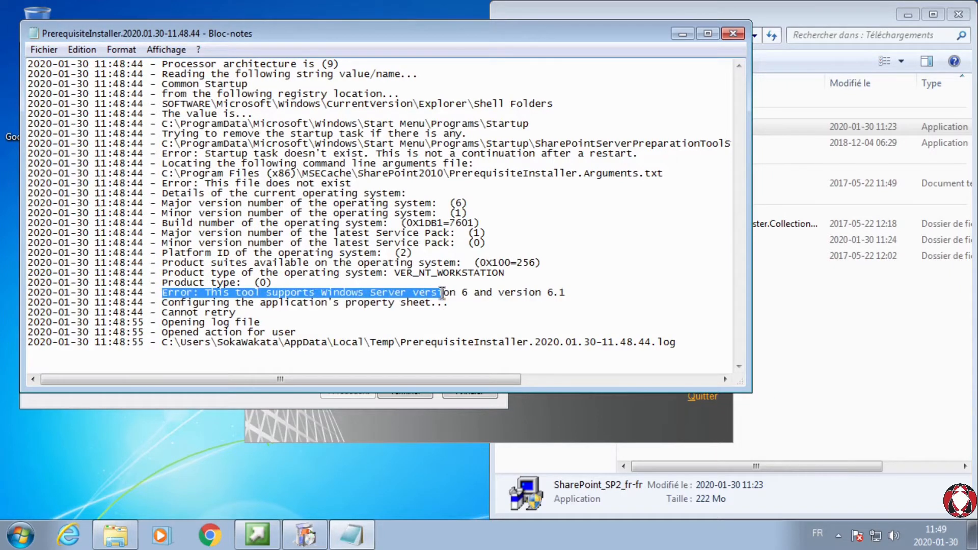
drag(442, 293, 575, 293)
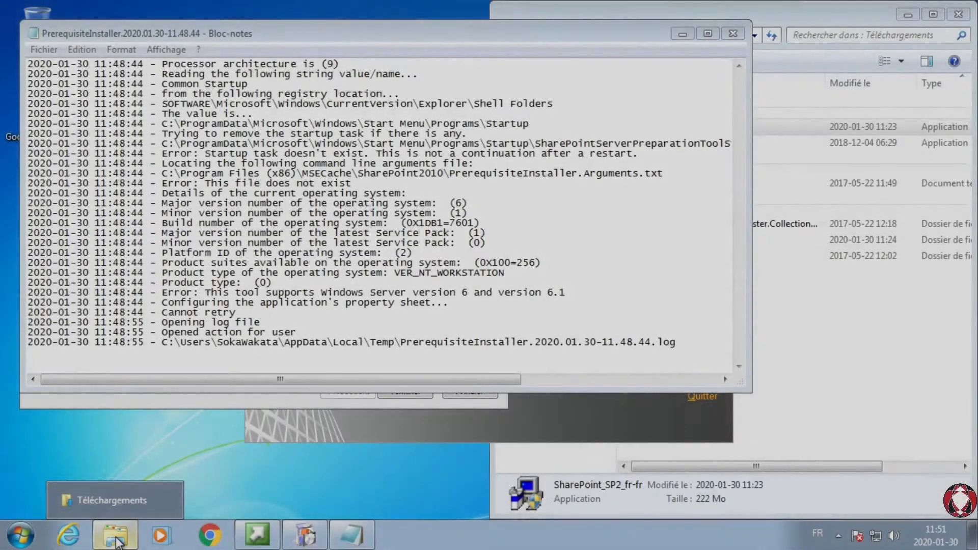
Step: Browse from Ordinateur through the Data (D:) drive and SaferPlace to the Téléchargements folder
click(116, 541)
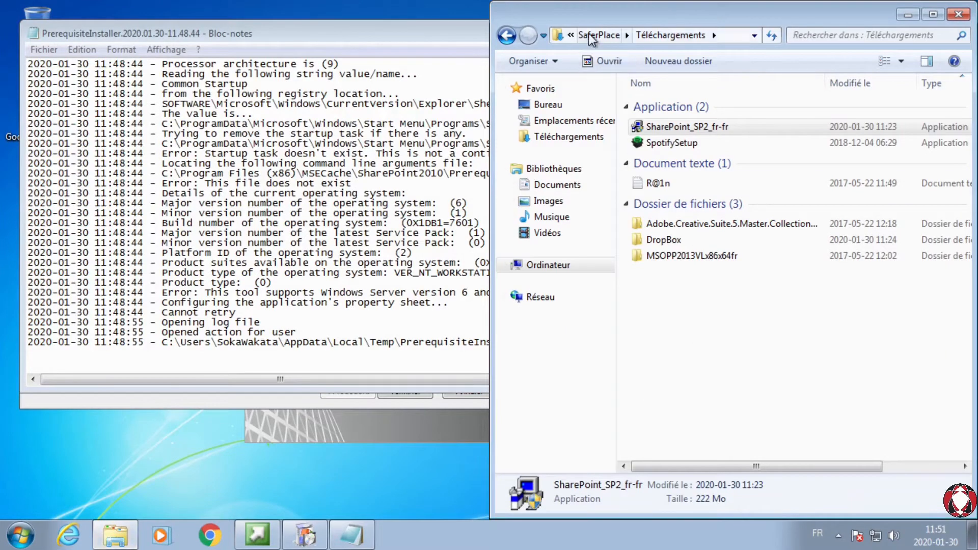
click(550, 266)
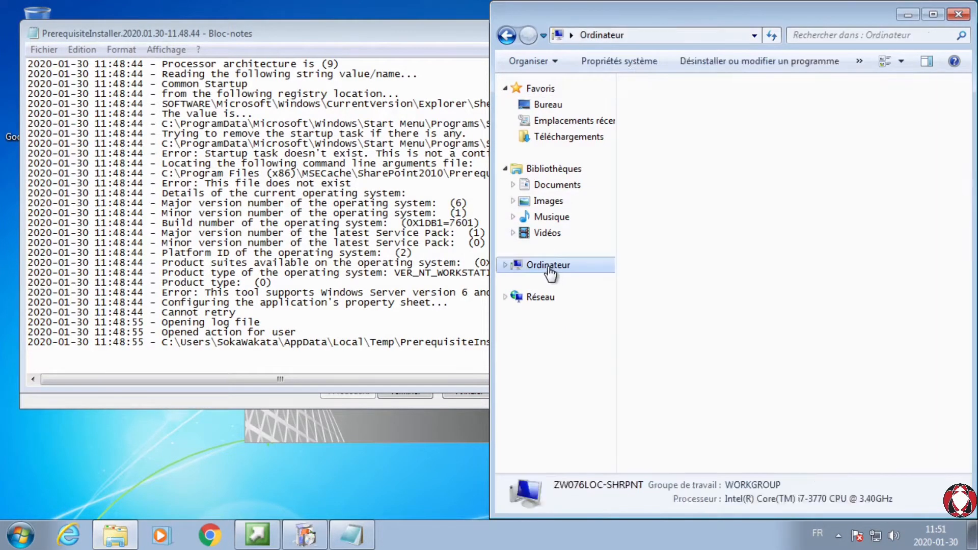
double_click(677, 155)
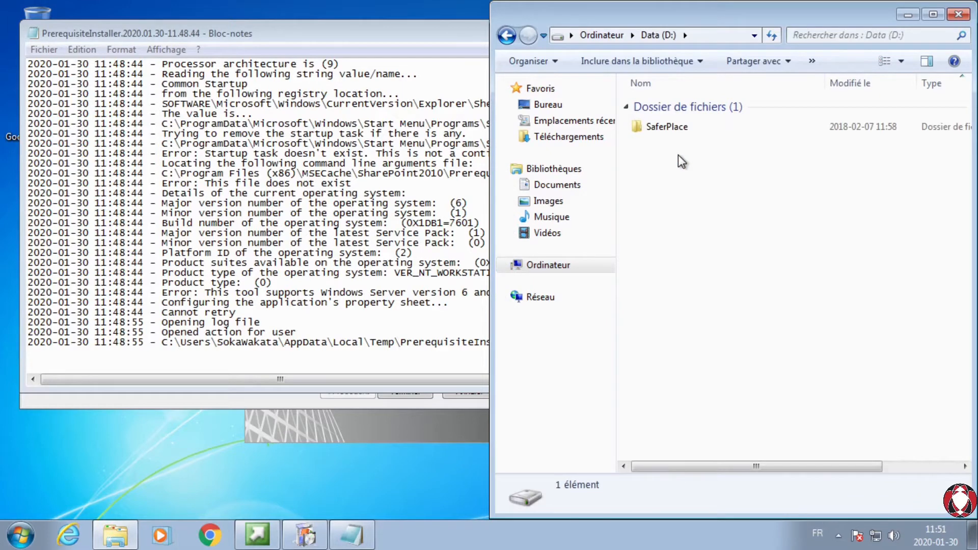
double_click(662, 126)
click(665, 319)
double_click(665, 318)
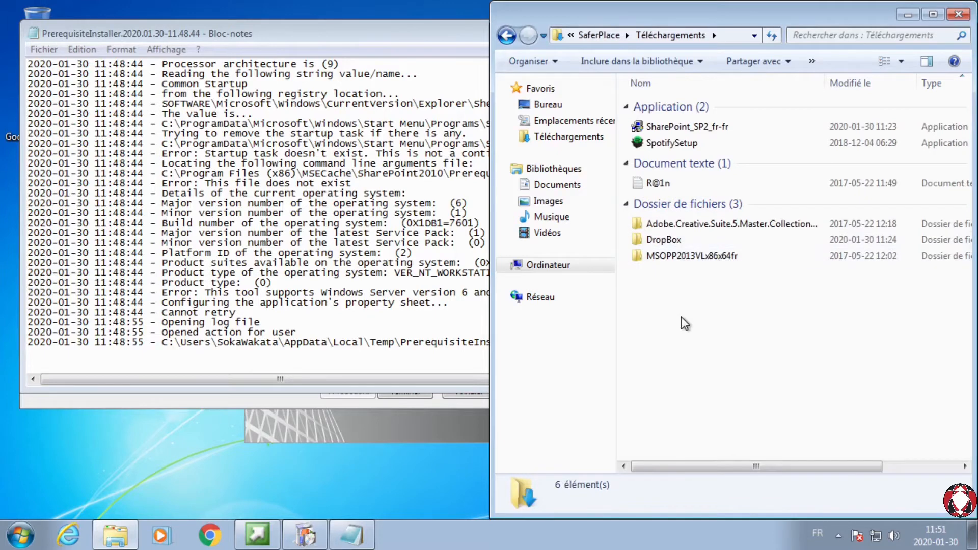
Step: Create a folder named SPF2010 inside Téléchargements
key(ctrl+shift+n)
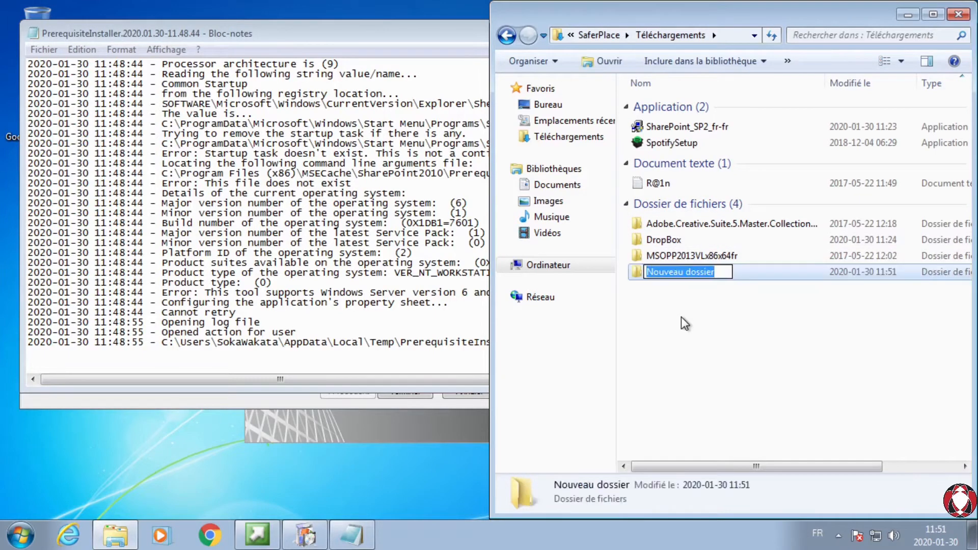
text(S)
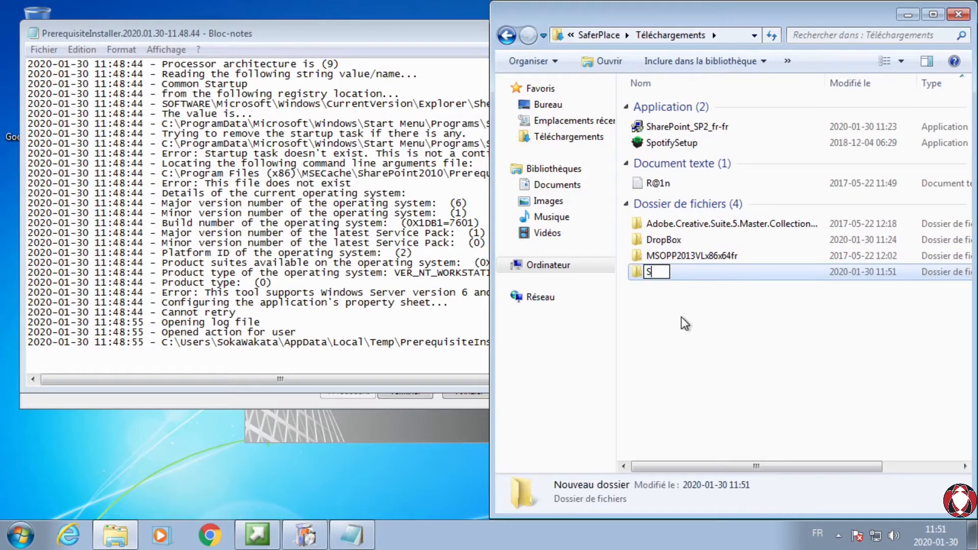
text(PF2010)
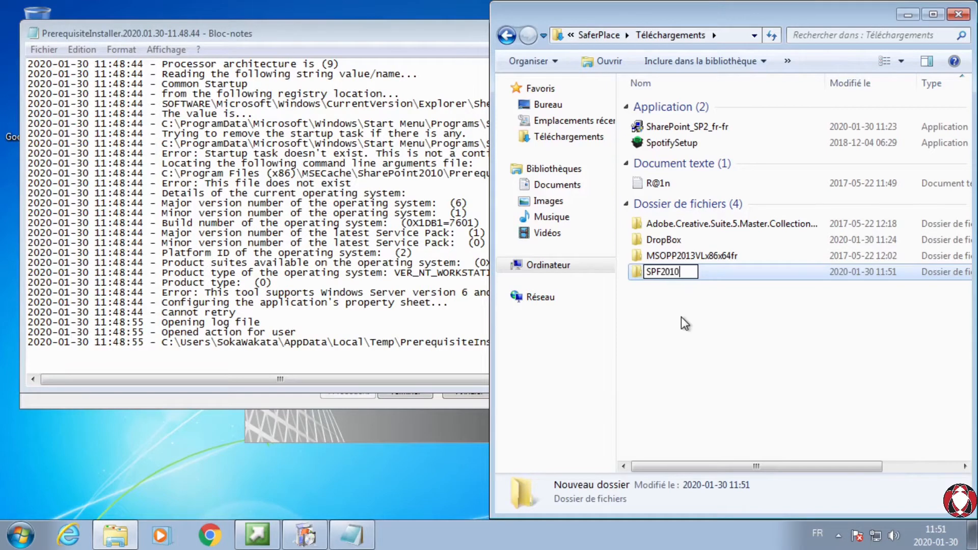
key(Return)
Step: Open the SPF2010 folder and select its full path, D:\SaferPlace\Downloads\SPF2010
double_click(692, 269)
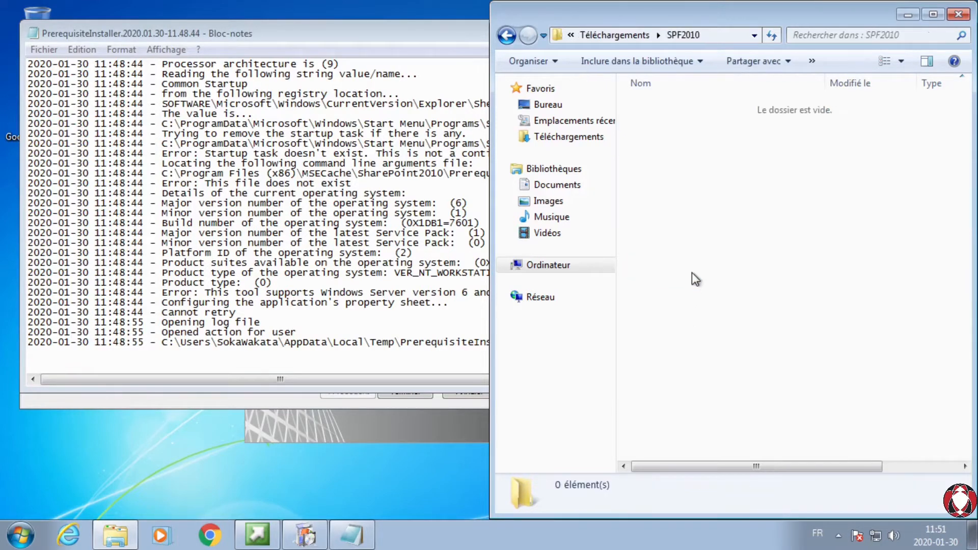
click(710, 35)
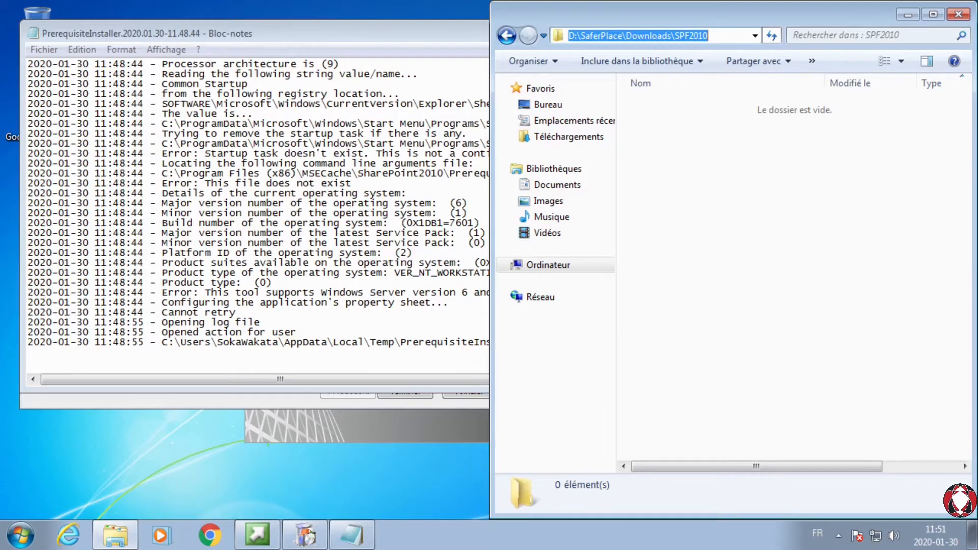
click(829, 254)
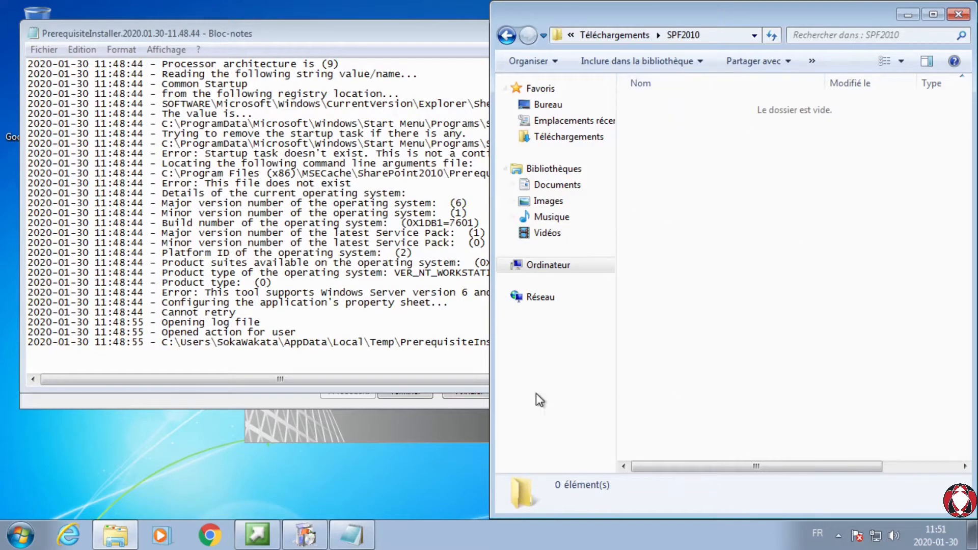
Step: Return to the Téléchargements folder, open a command window there, and move that window clear of the folder's files
click(614, 35)
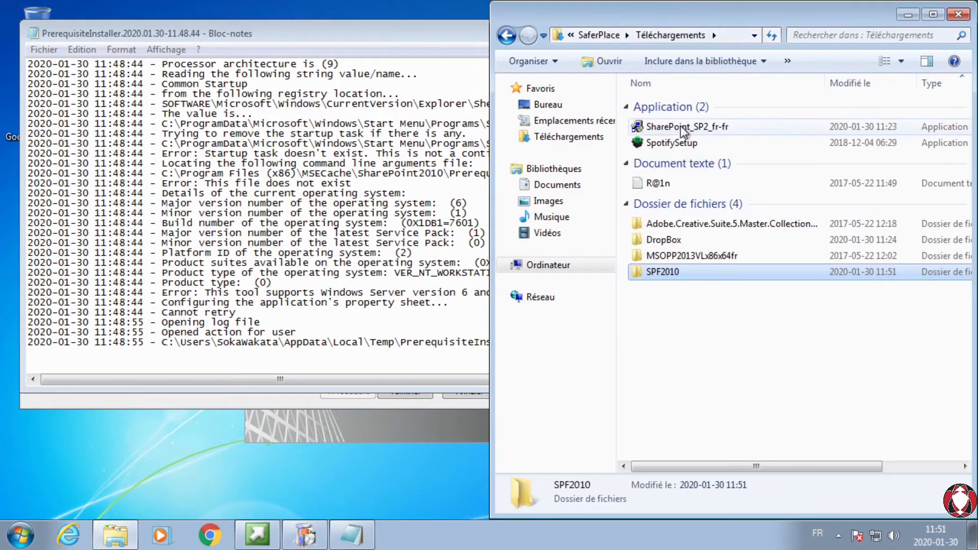
mouse_move(682, 137)
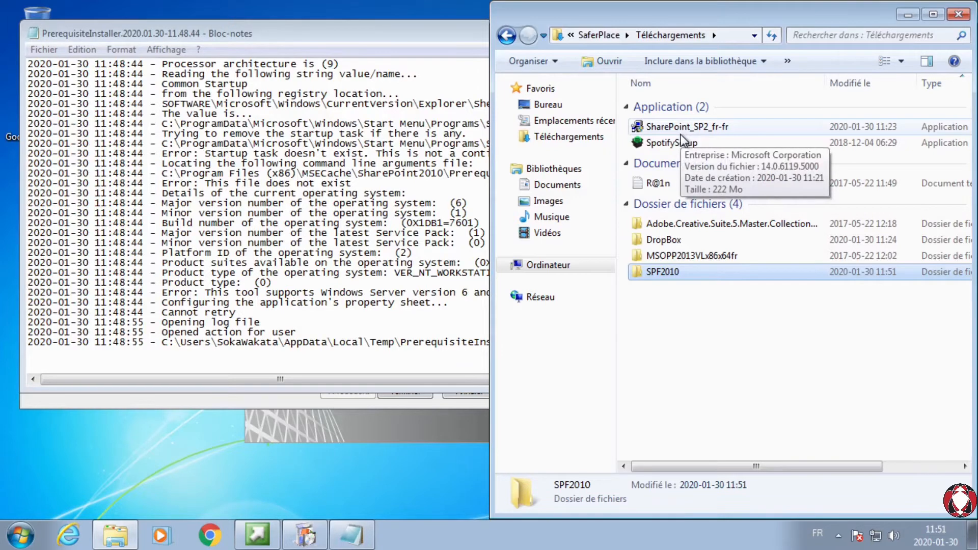
right_click(664, 358)
click(660, 363)
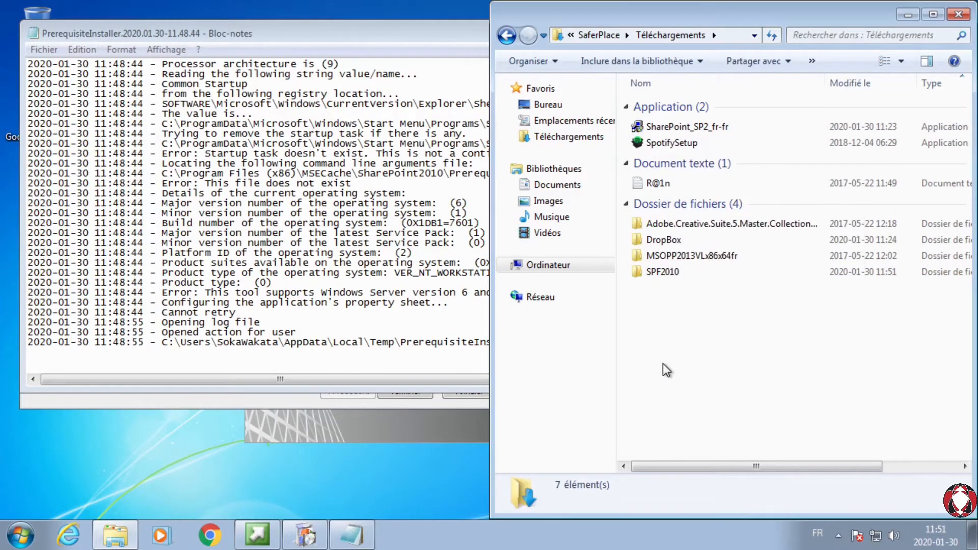
right_click(663, 362)
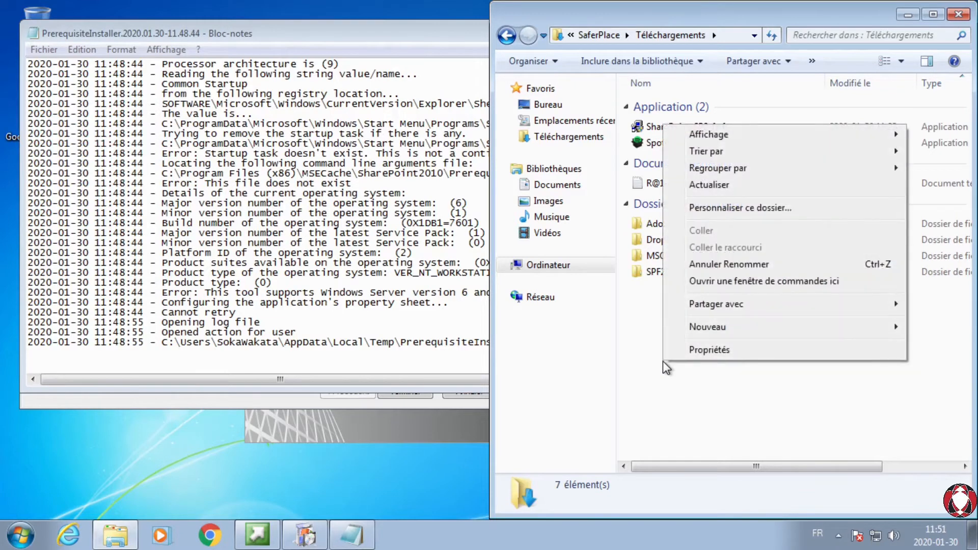
click(663, 380)
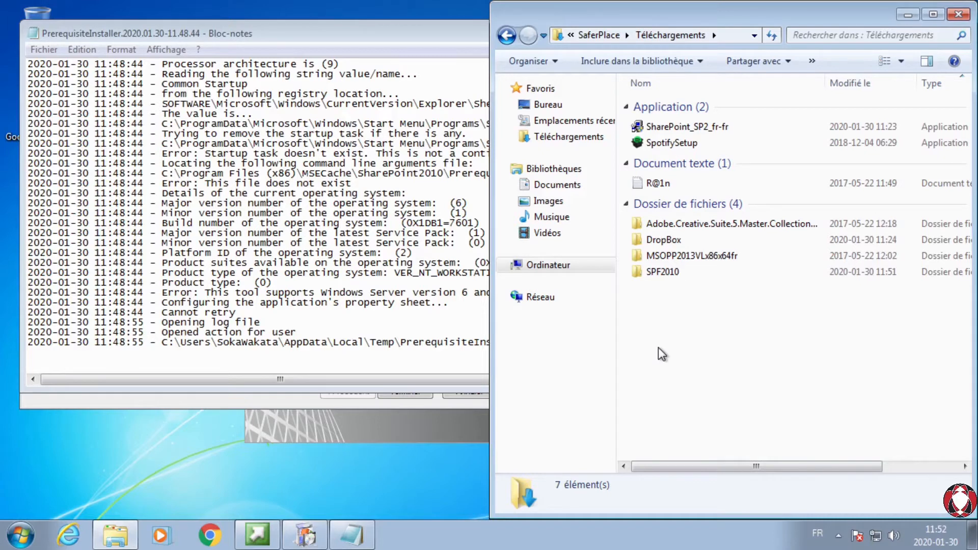
right_click(708, 365)
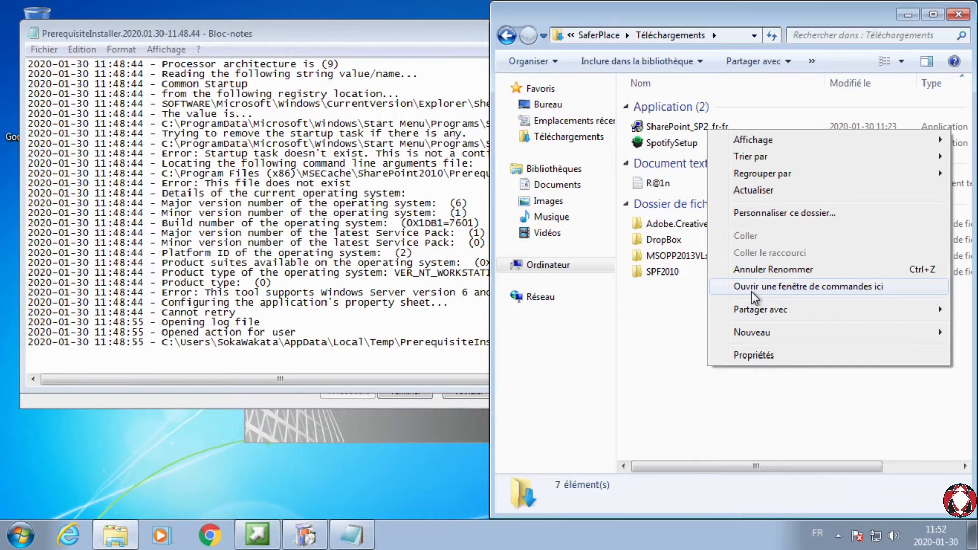
click(757, 287)
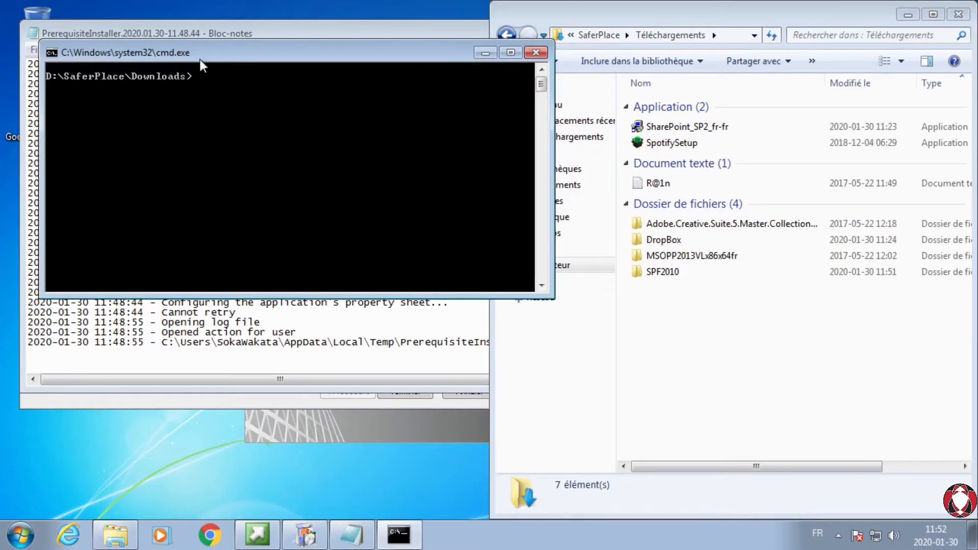
drag(205, 48, 166, 272)
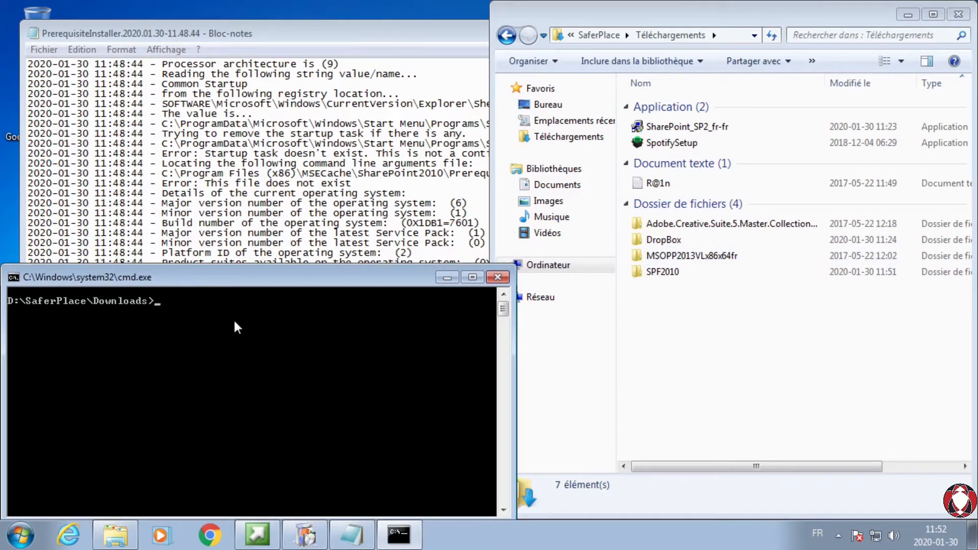
Step: Enter the command SharePoint_SP2_fr-fr.exe /extract:D:\SaferPlace\Downloads\SPF2010 at the Downloads prompt
text(Shar)
key(Tab)
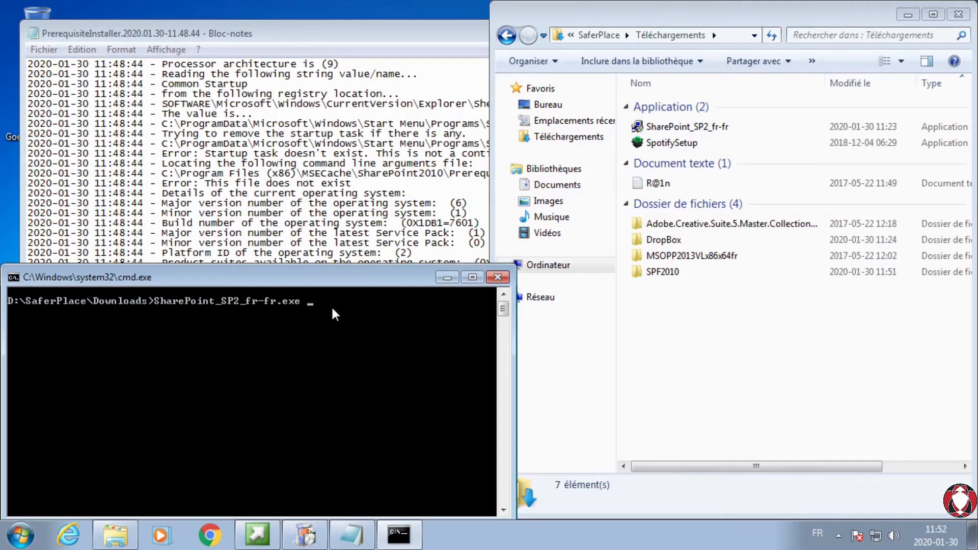
right_click(317, 301)
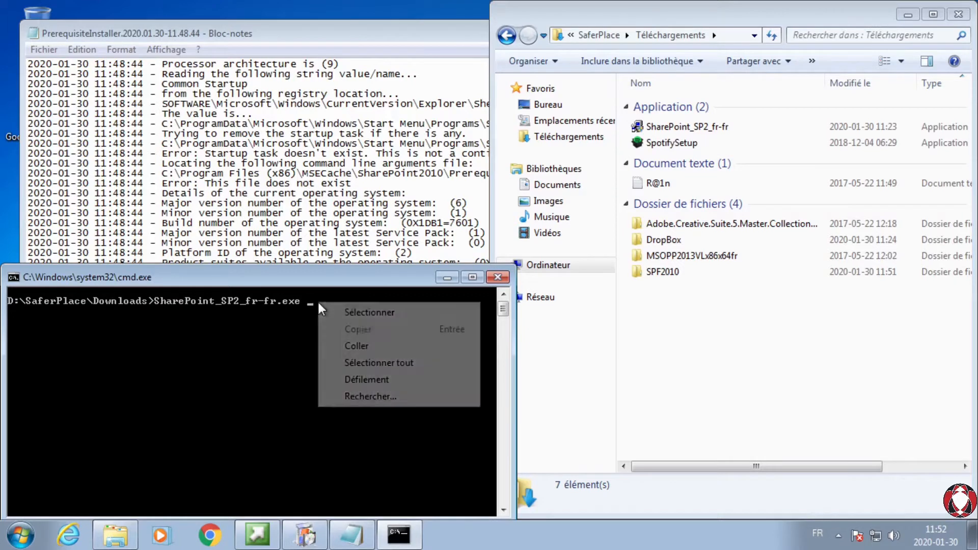
click(370, 343)
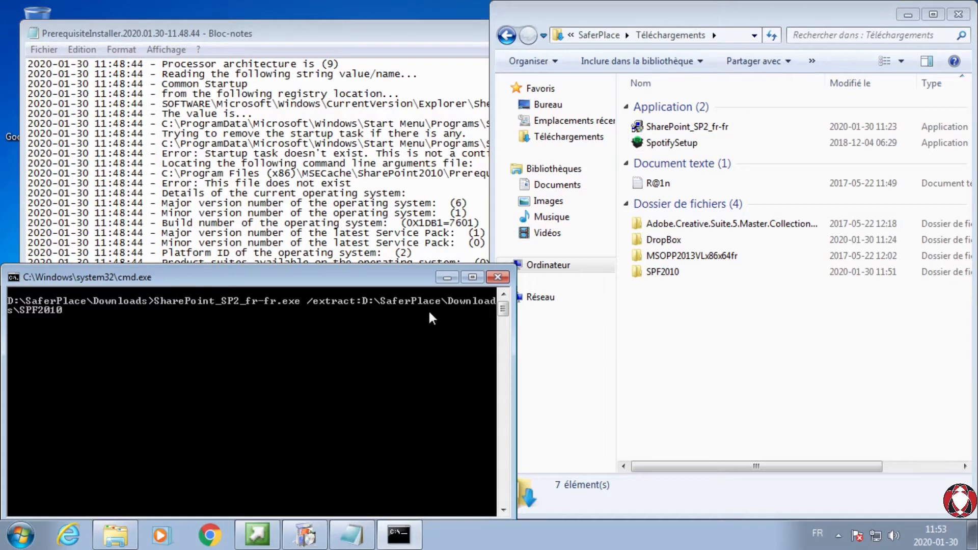
Step: Open the SPF2010 folder, execute and authorize the prepared extraction command, and dismiss its completion message
double_click(661, 273)
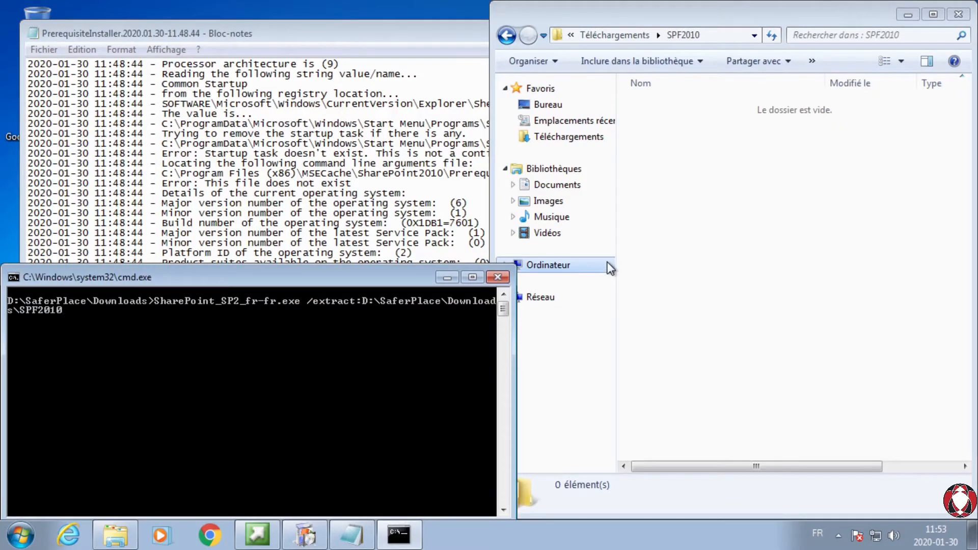
key(Return)
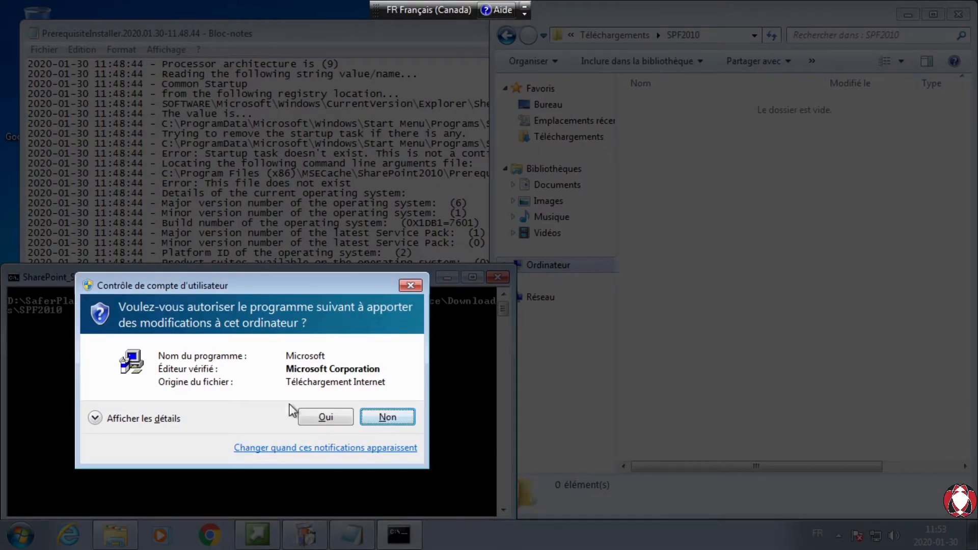
click(329, 420)
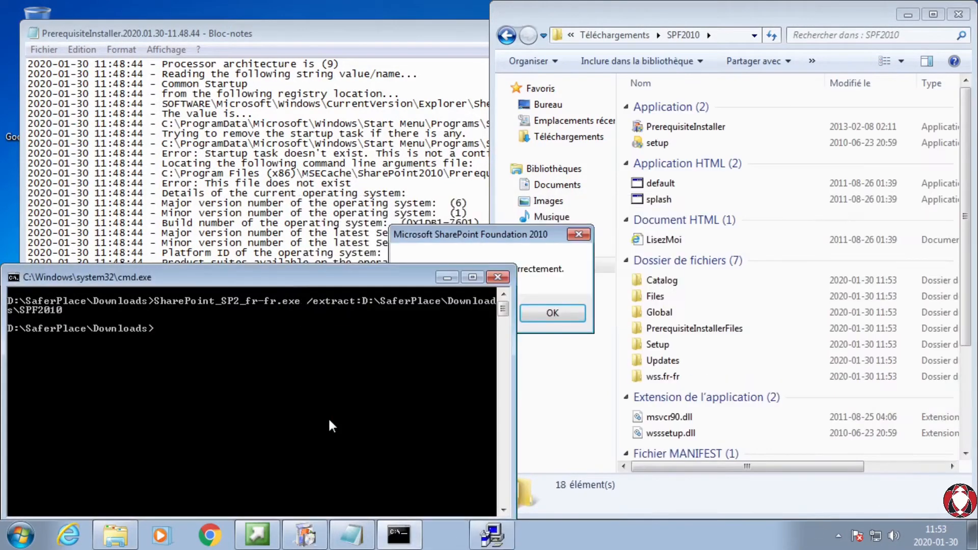
drag(430, 232, 613, 174)
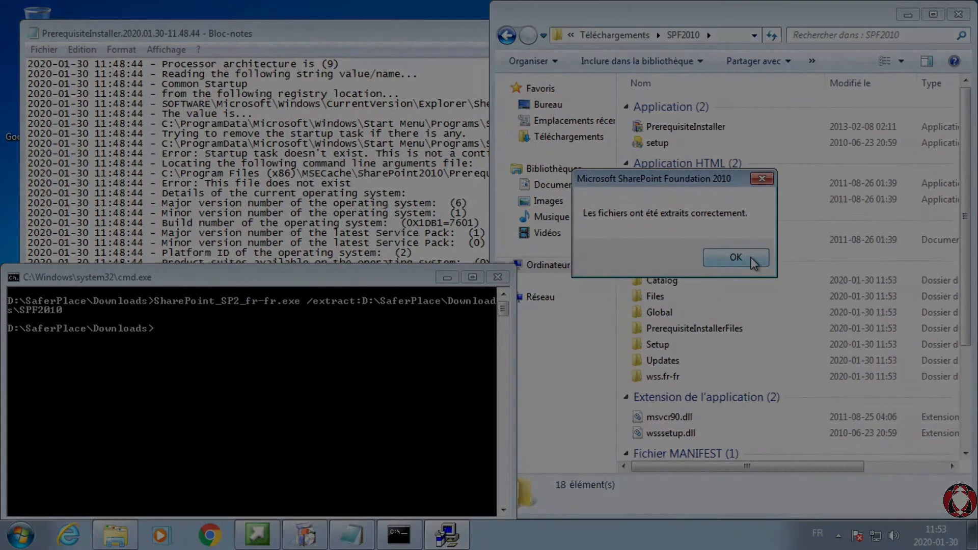
click(751, 257)
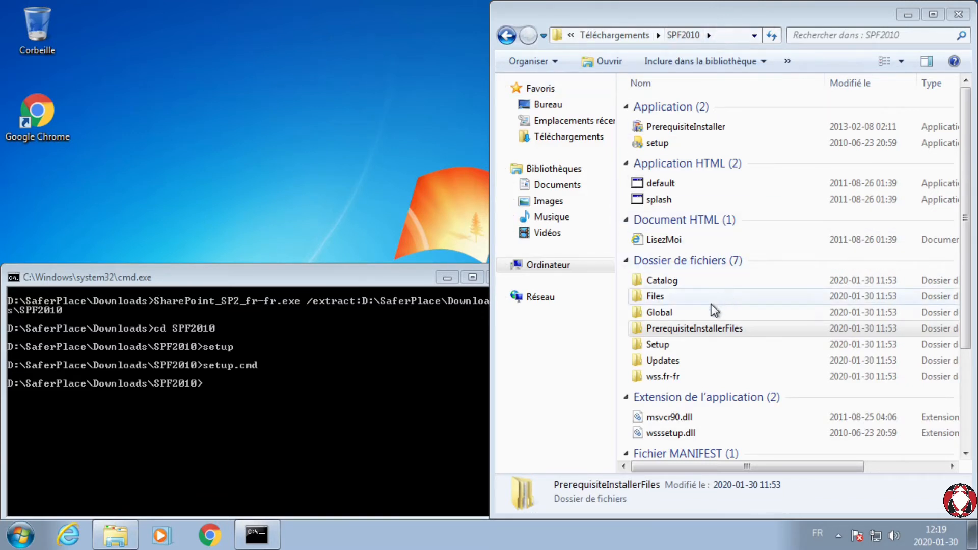
Step: Launch the FilterPack installer package from the FilterPack folder inside PrerequisiteInstallerFiles
double_click(686, 331)
double_click(675, 134)
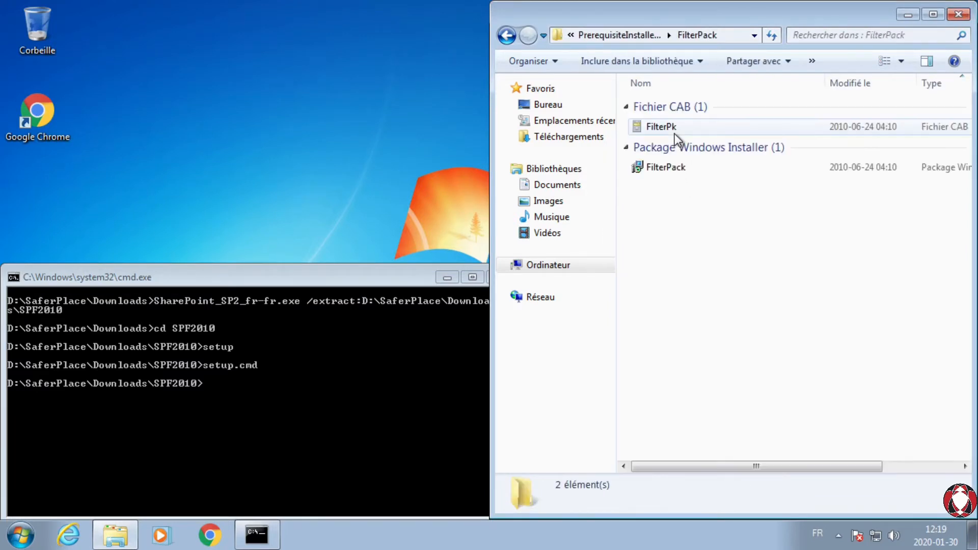
double_click(668, 173)
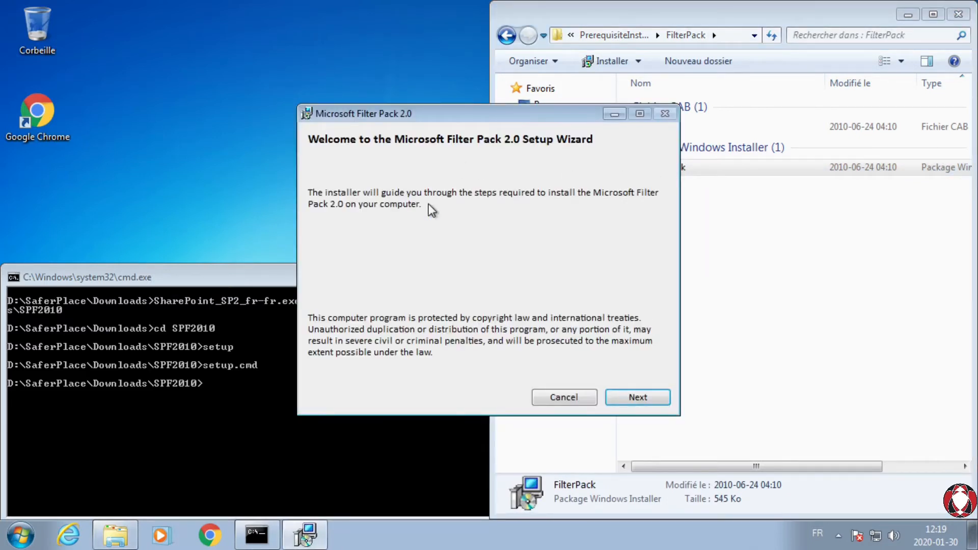
Step: Accept the Microsoft Filter Pack 2.0 license terms and install it, authorizing the system changes and closing the wizard
click(621, 394)
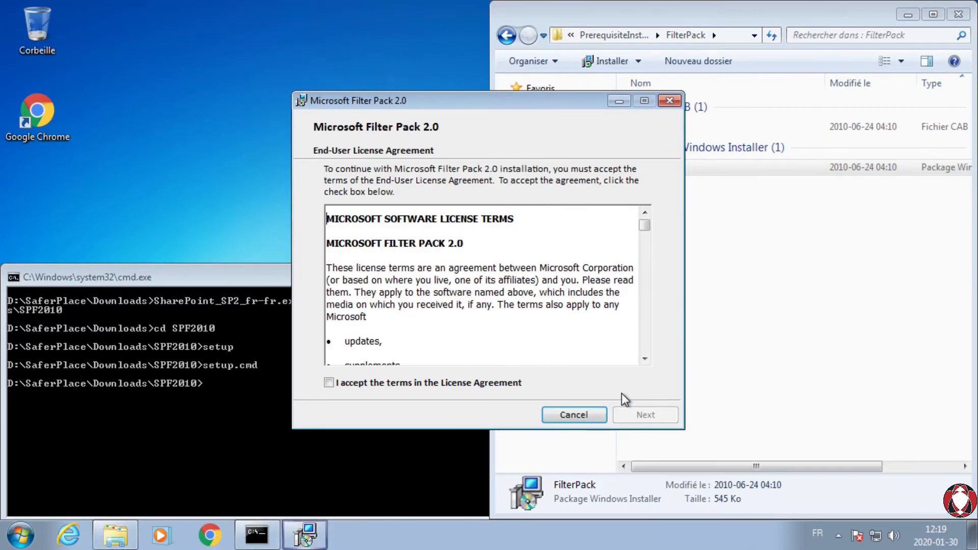
click(430, 384)
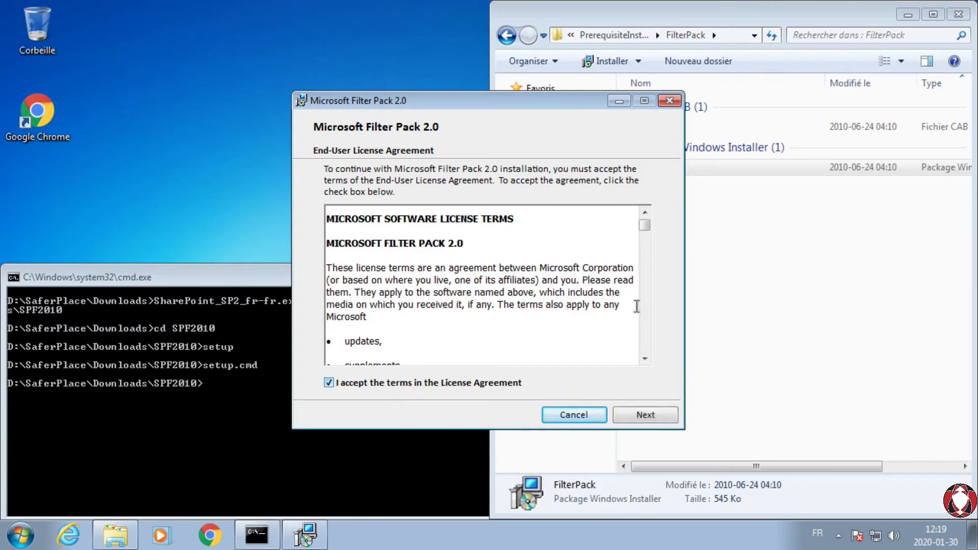
drag(646, 228, 649, 356)
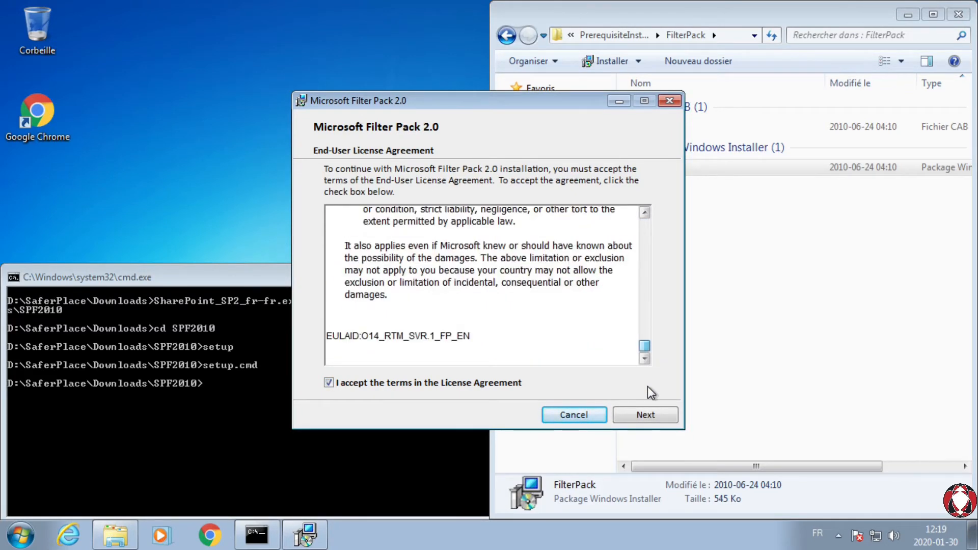
click(641, 418)
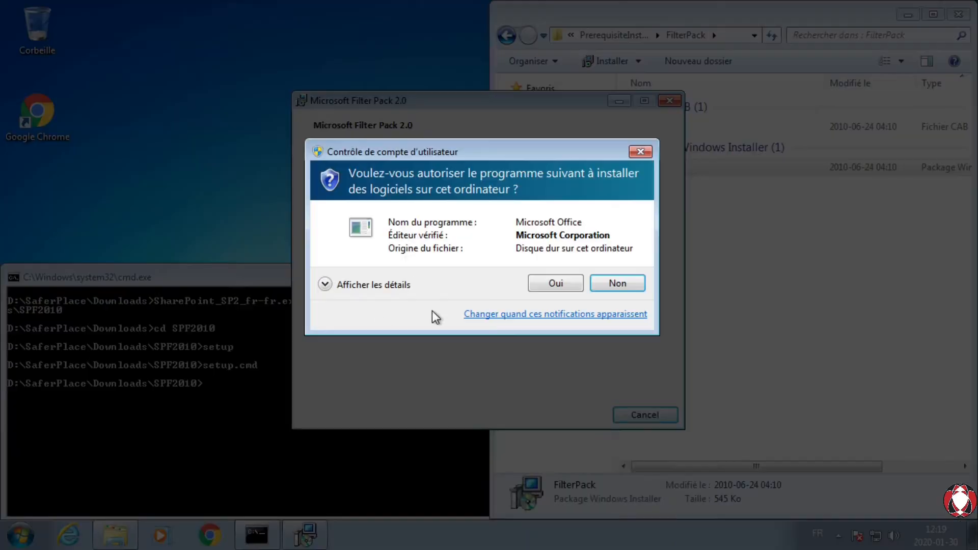
click(556, 284)
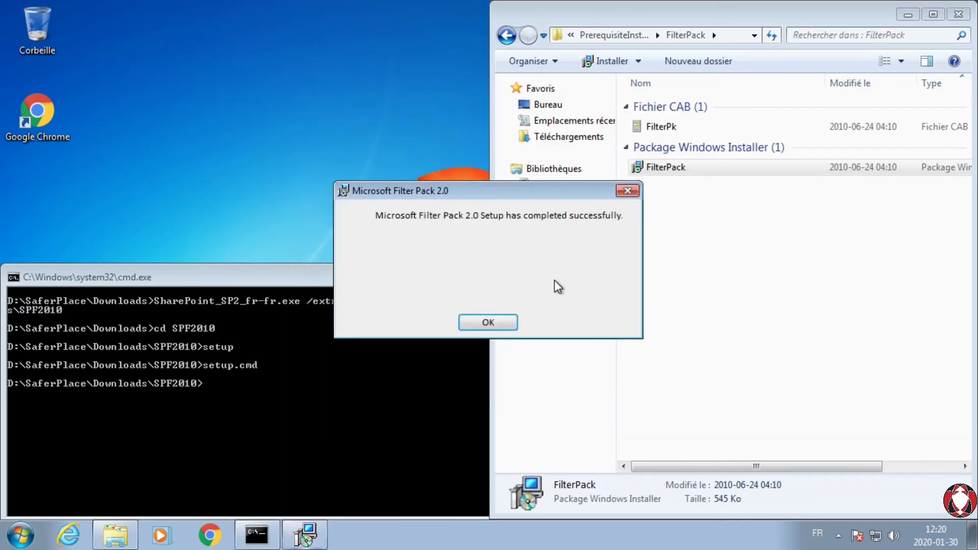
click(487, 323)
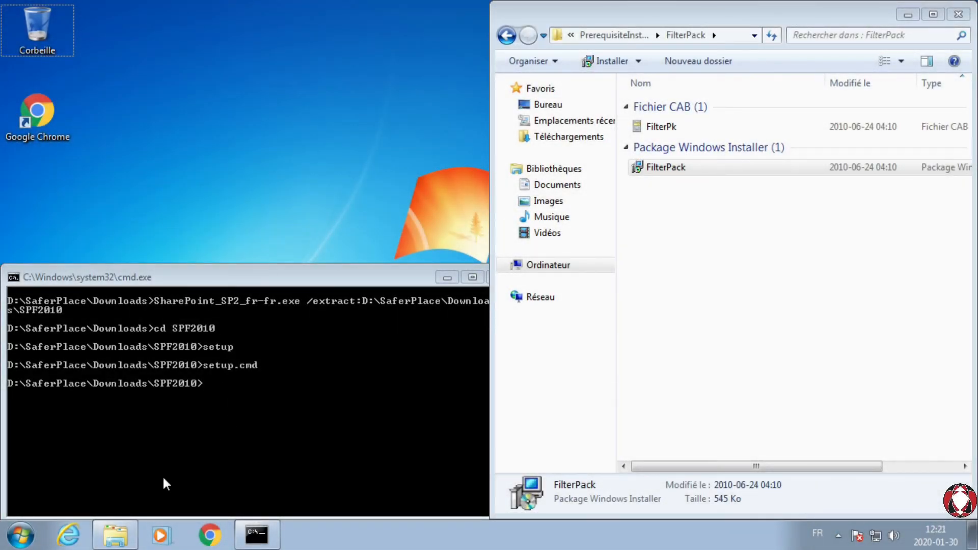
click(69, 538)
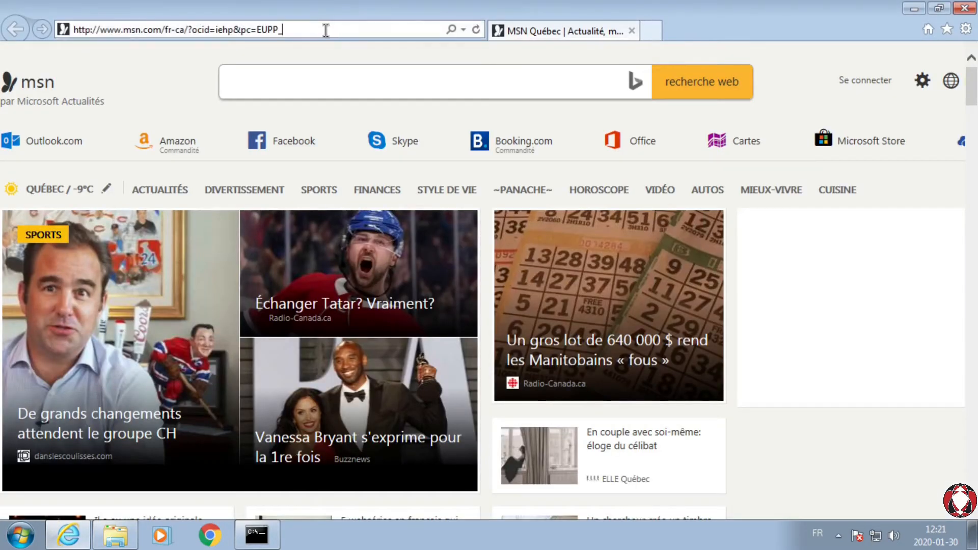
click(326, 29)
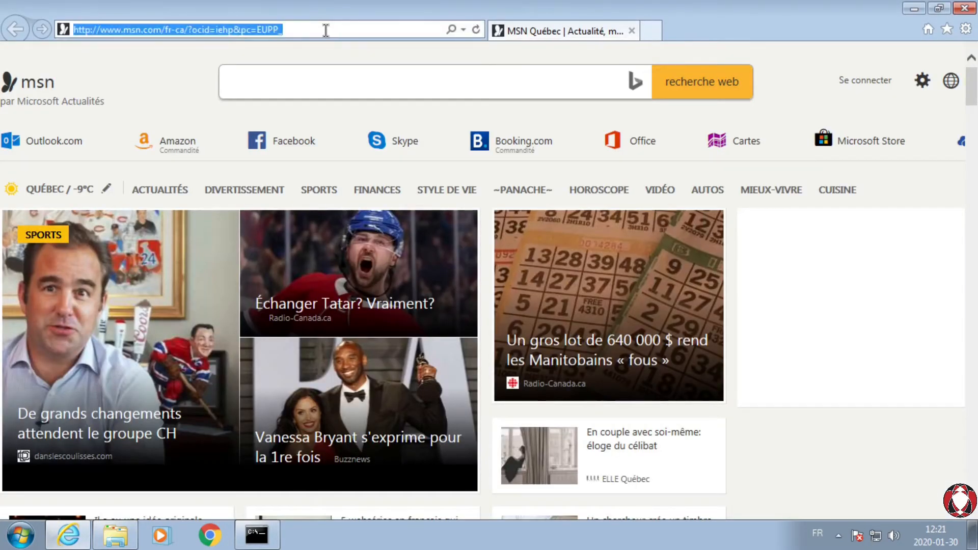
key(ctrl+v)
key(Return)
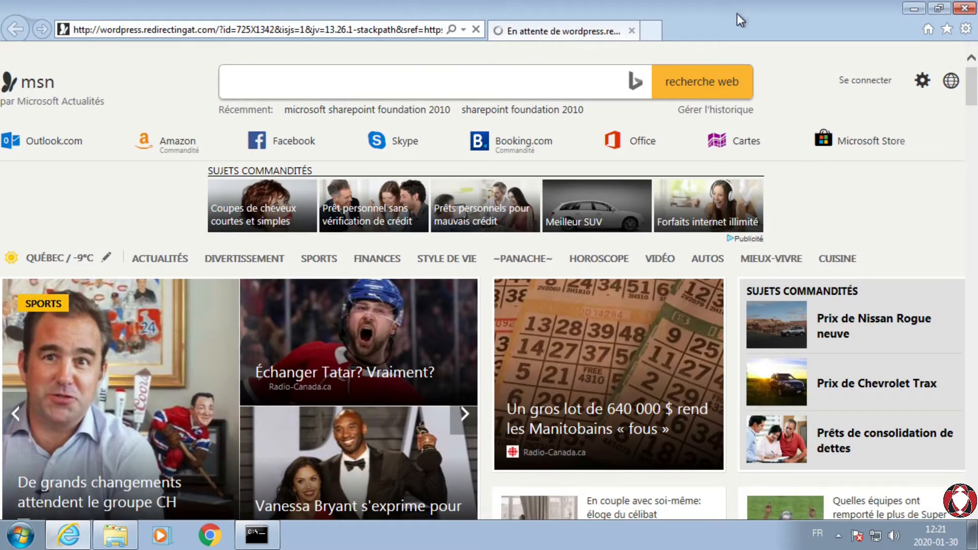
click(964, 9)
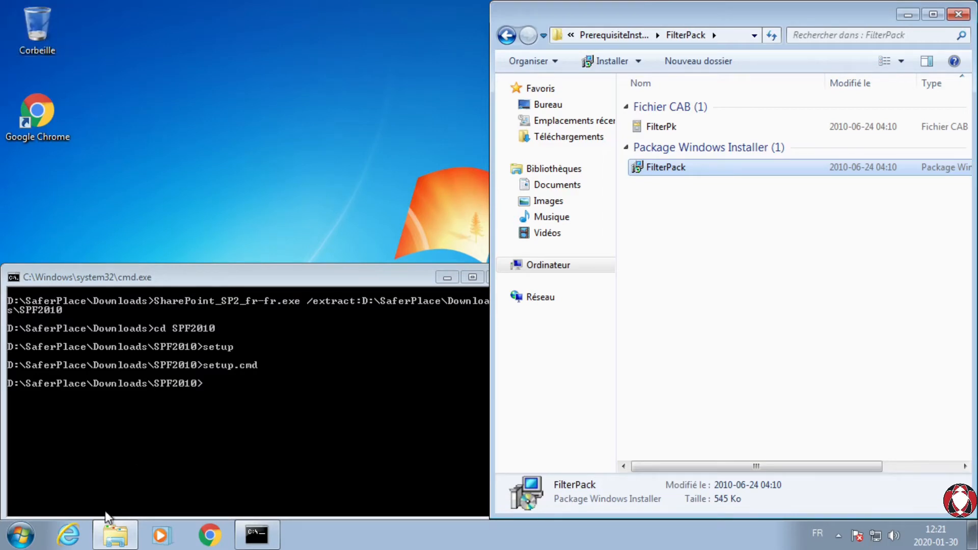
Step: Open Internet Explorer and search the web for Microsoft Sync Framework
click(68, 535)
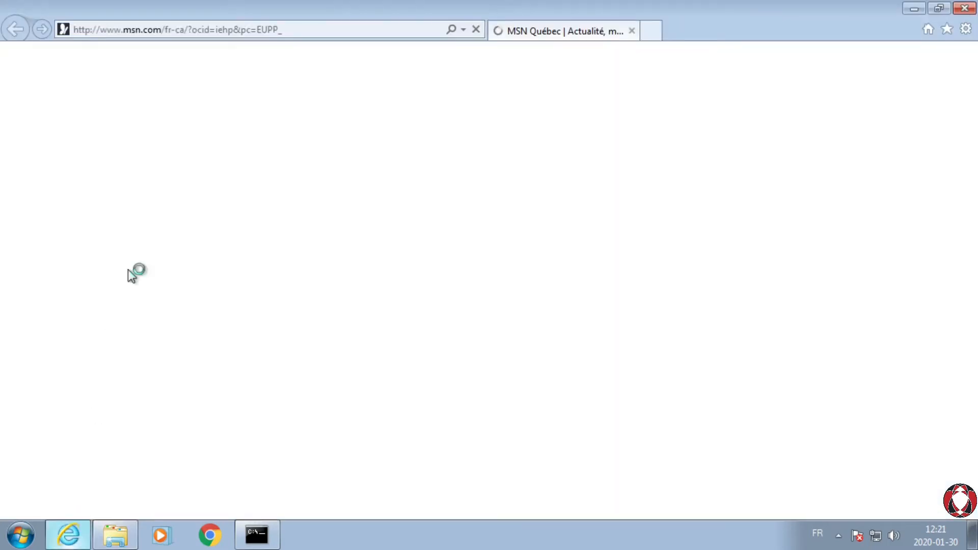
click(269, 29)
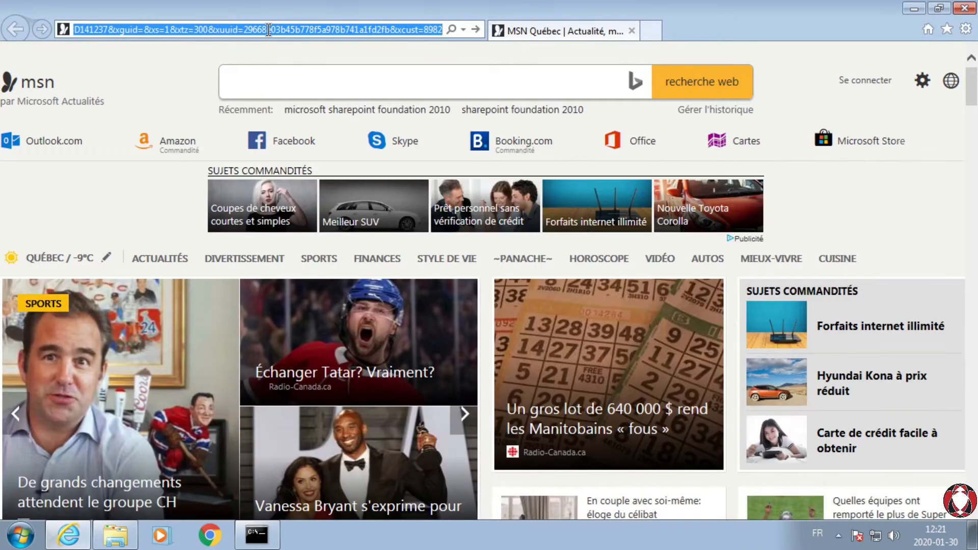
text(Microsoft )
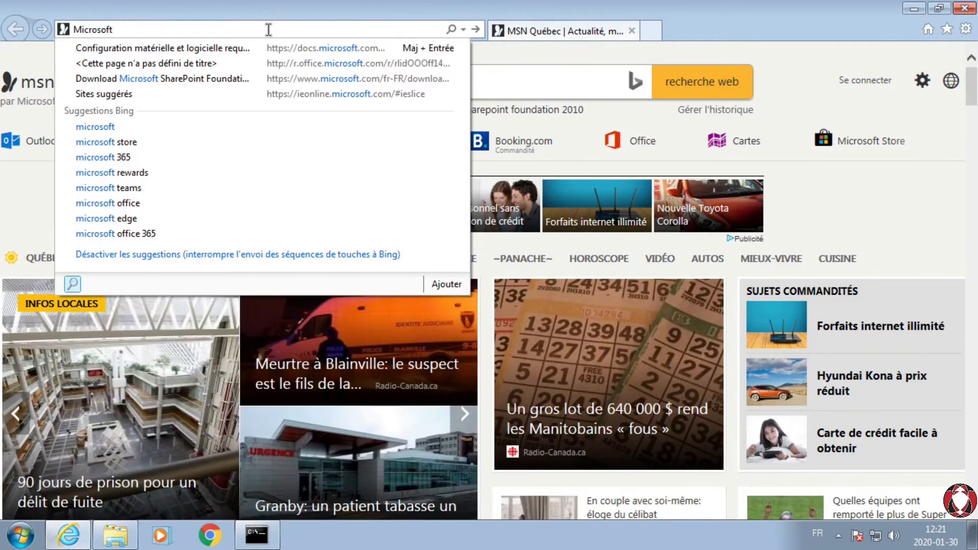
text(Sync F)
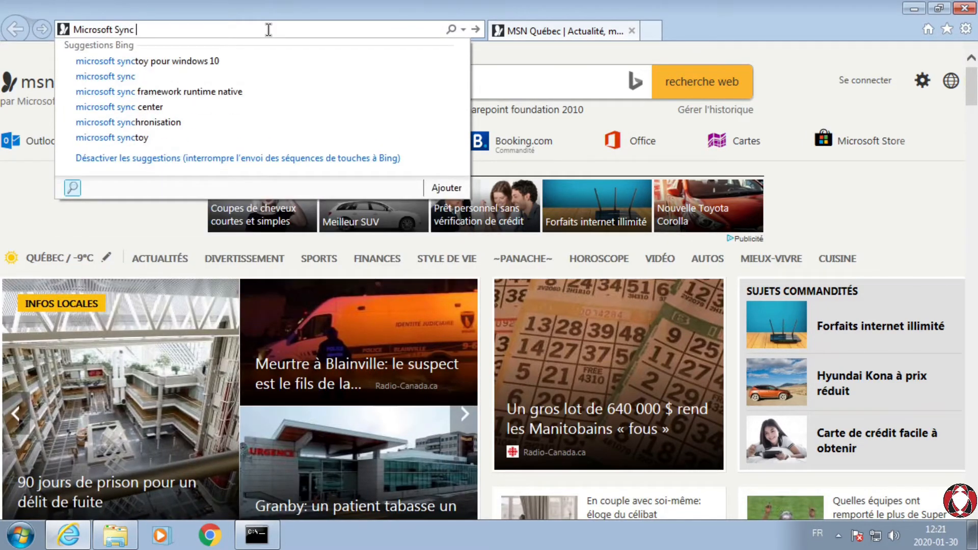
text(ramework&src=IE-TopResult&FORM=II)
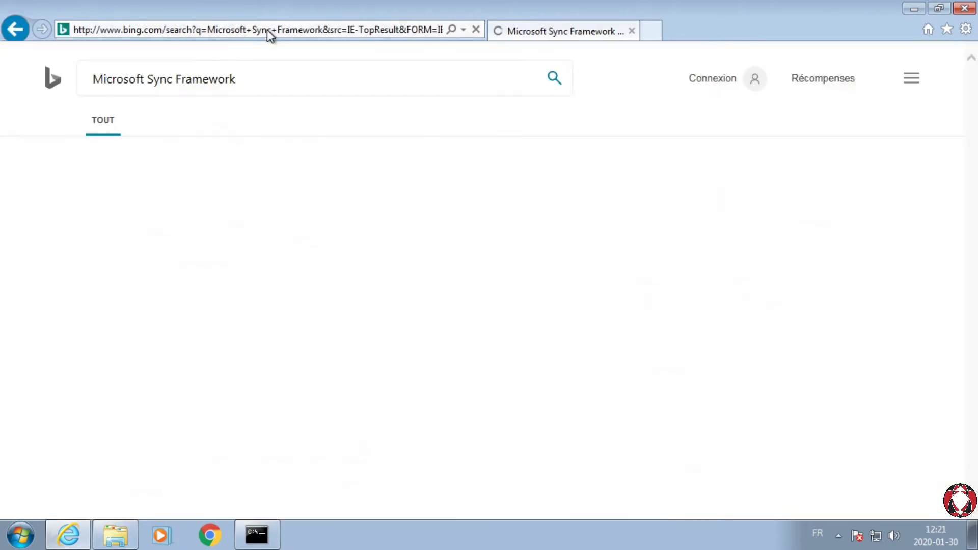
Step: Save Synchronization.msi from Microsoft's Sync Framework 2.1 SDK download page and open the folder containing it
scroll(274, 262, down, 1)
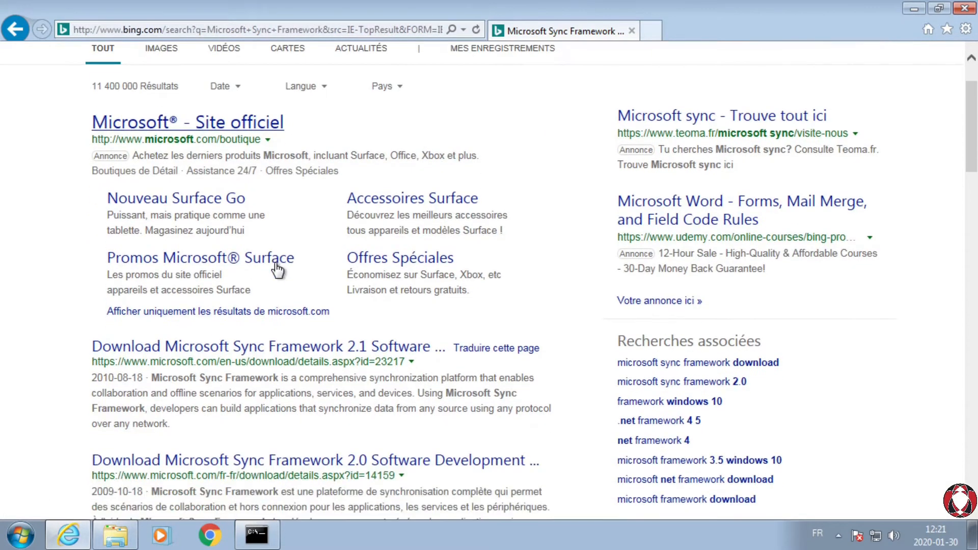
click(230, 347)
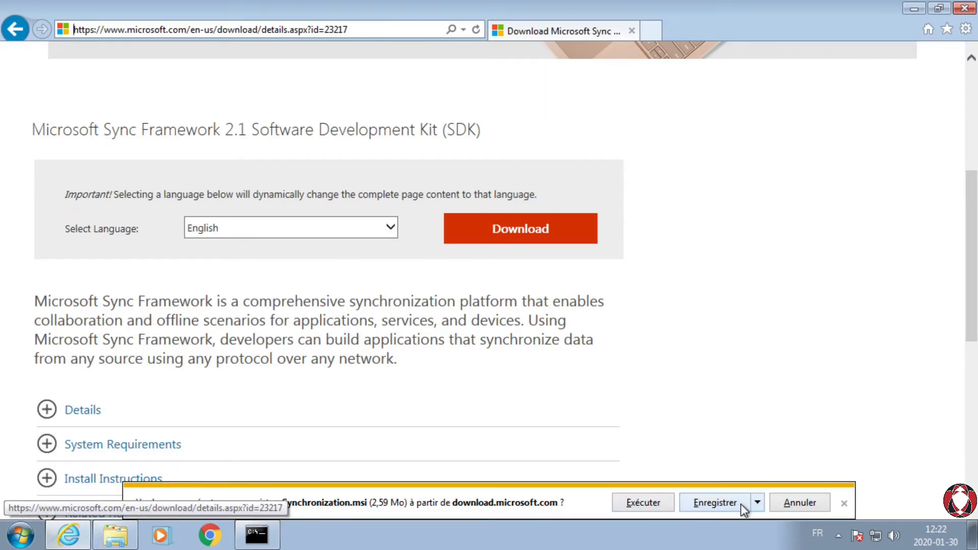
click(726, 503)
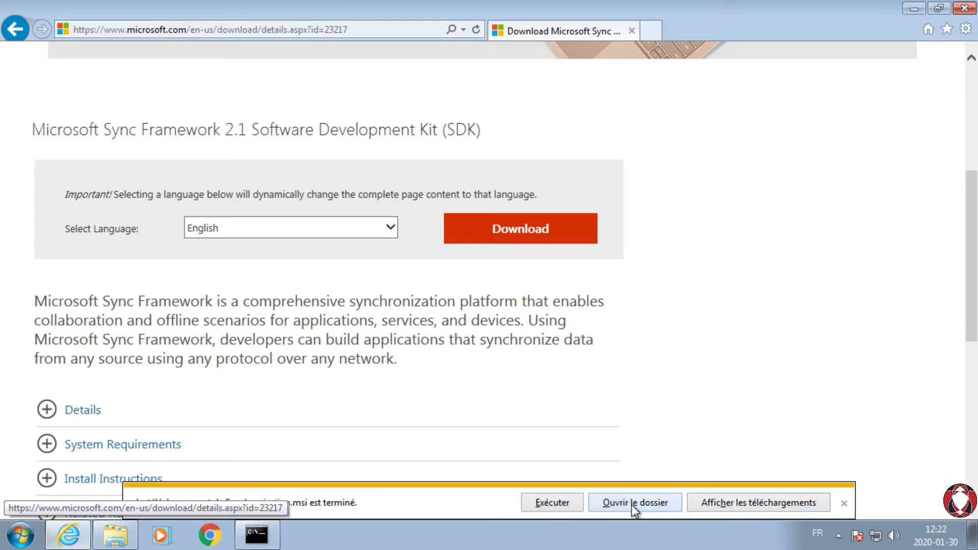
click(632, 503)
click(433, 414)
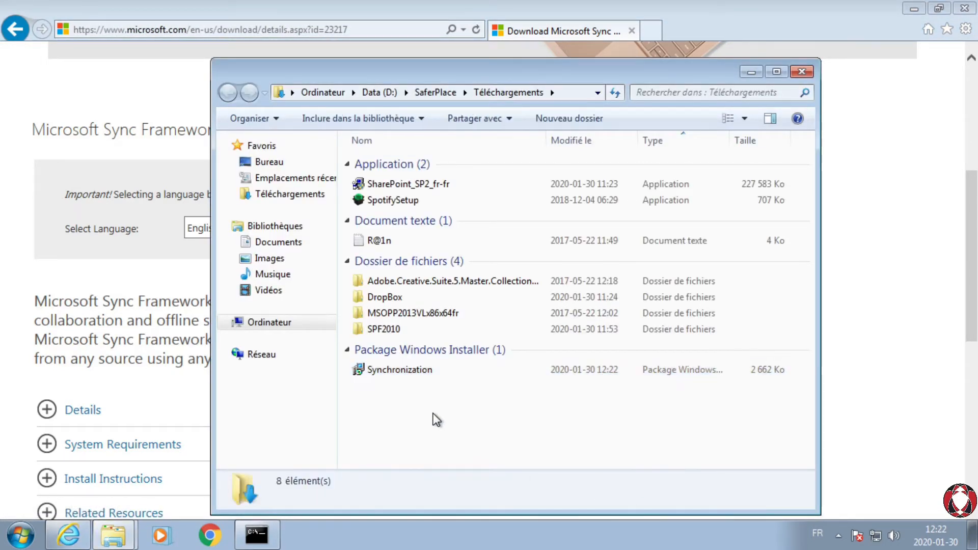
Step: Launch the downloaded Synchronization installer package from the Téléchargements folder
click(393, 366)
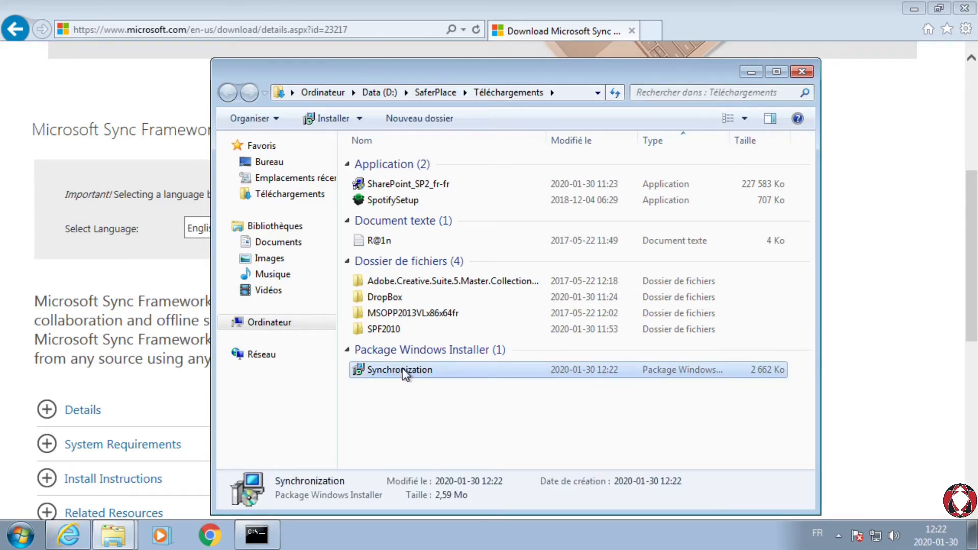
double_click(405, 372)
click(548, 278)
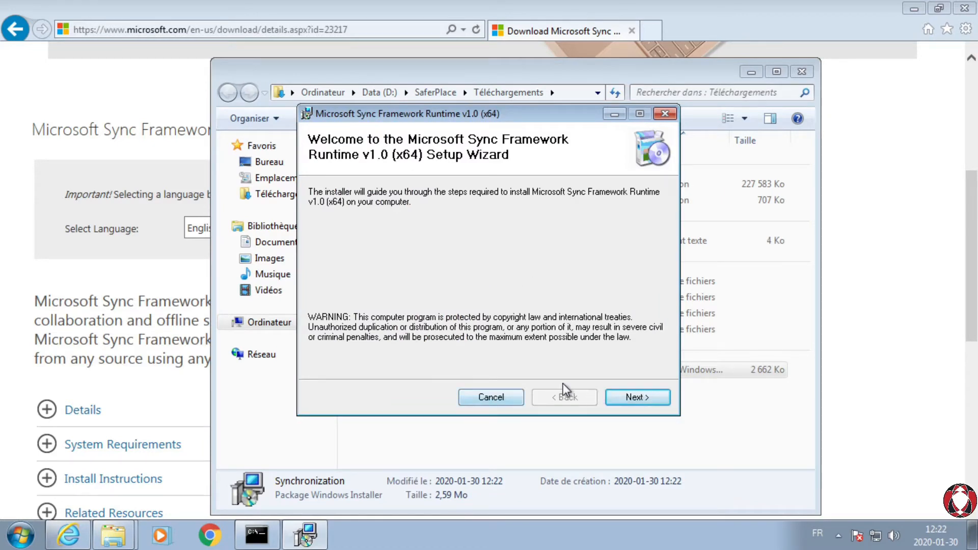
Step: Accept the Microsoft Sync Framework Runtime v1.0 (x64) license and install it, authorizing the system changes and closing the wizard
click(638, 397)
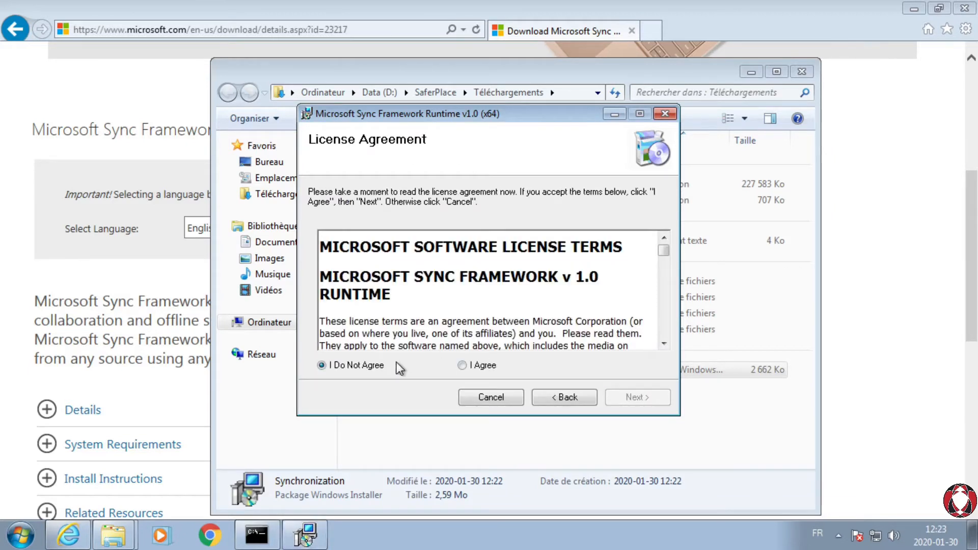
click(464, 365)
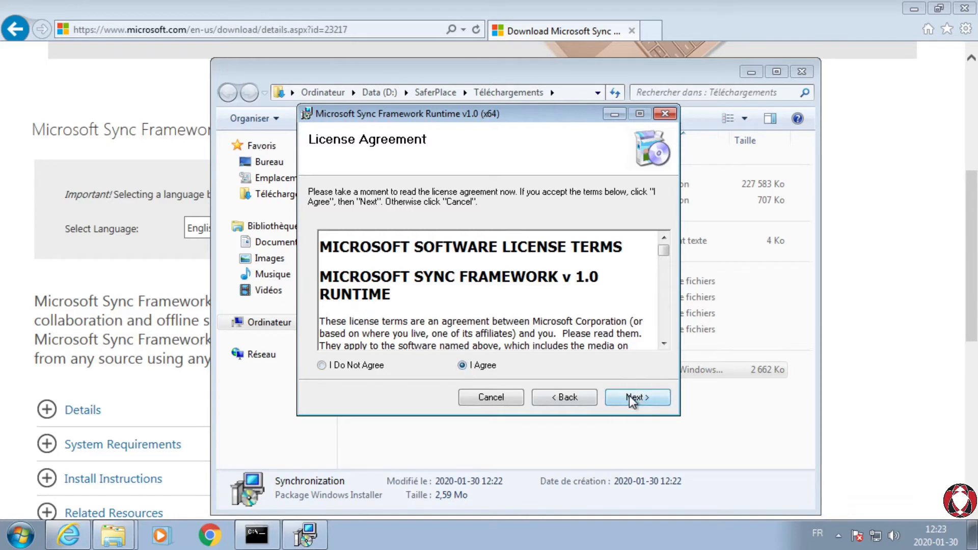
click(629, 397)
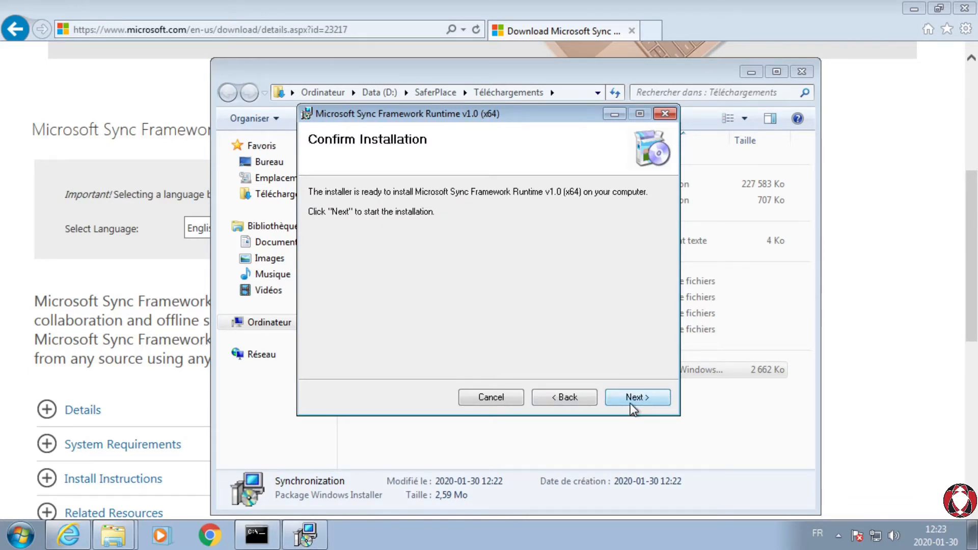
click(631, 400)
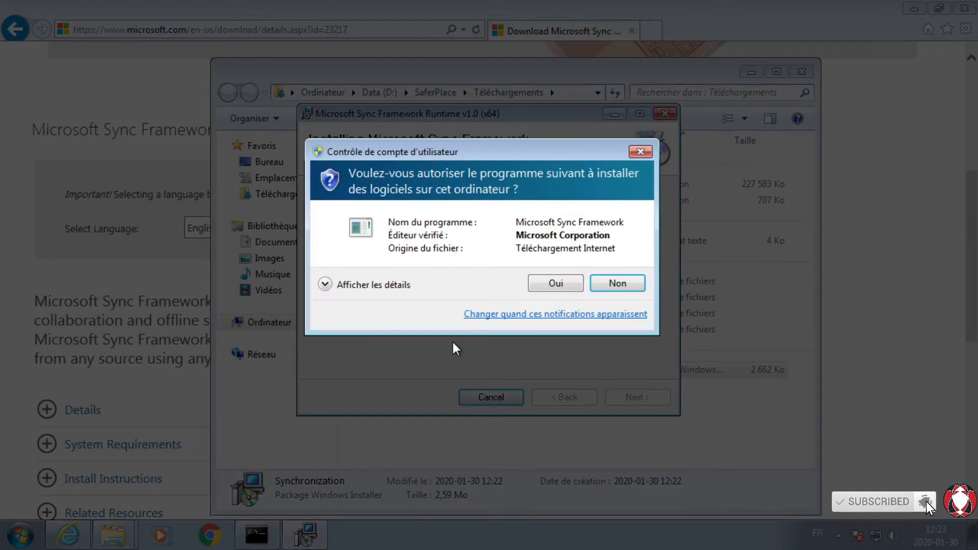
click(565, 283)
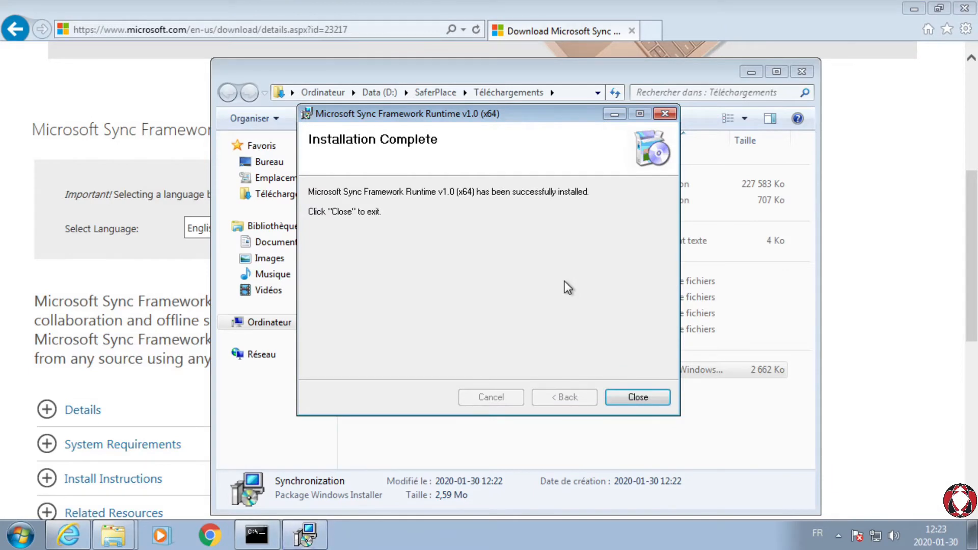
click(637, 397)
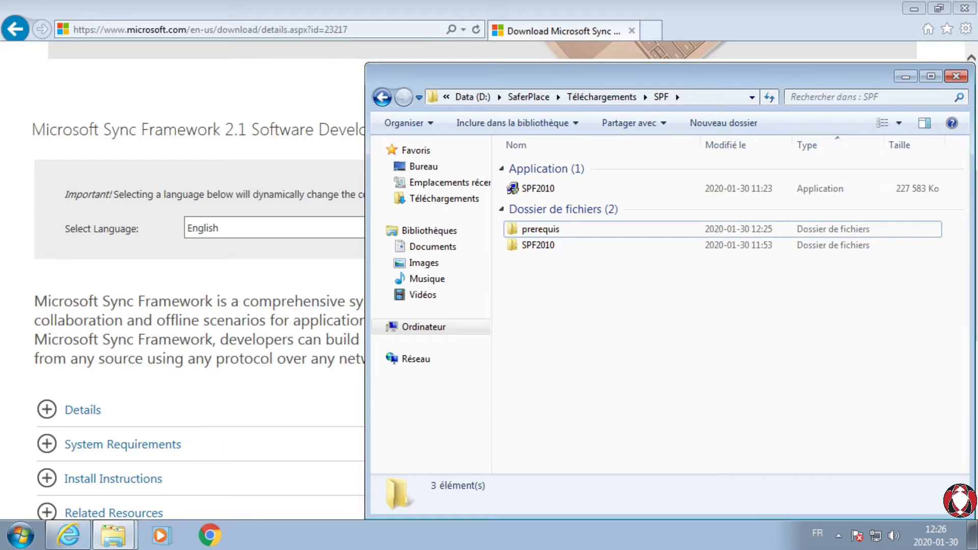
Step: Load the copied download link in Internet Explorer and save sqlncli.msi to the SPF\prerequis folder in Téléchargements
click(378, 28)
key(ctrl+v)
key(Return)
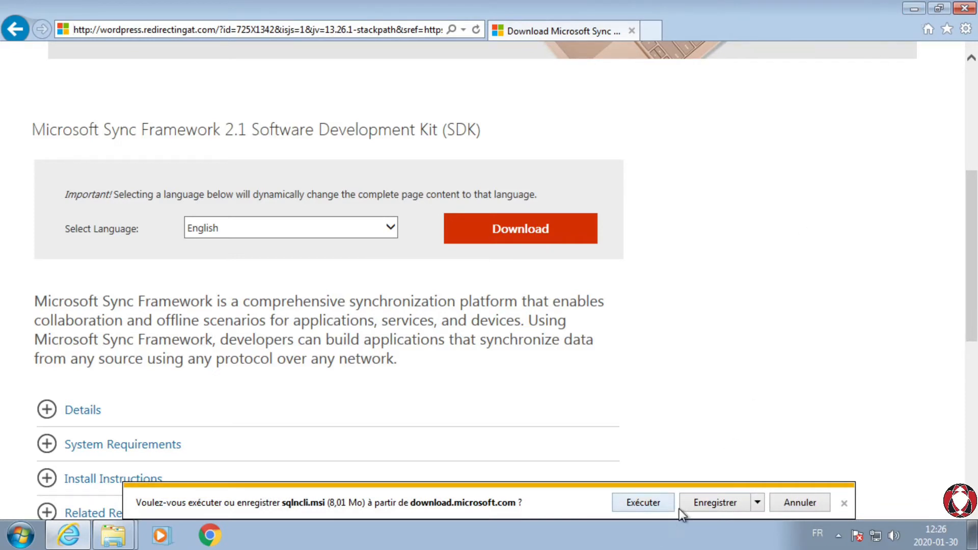
click(758, 502)
click(798, 482)
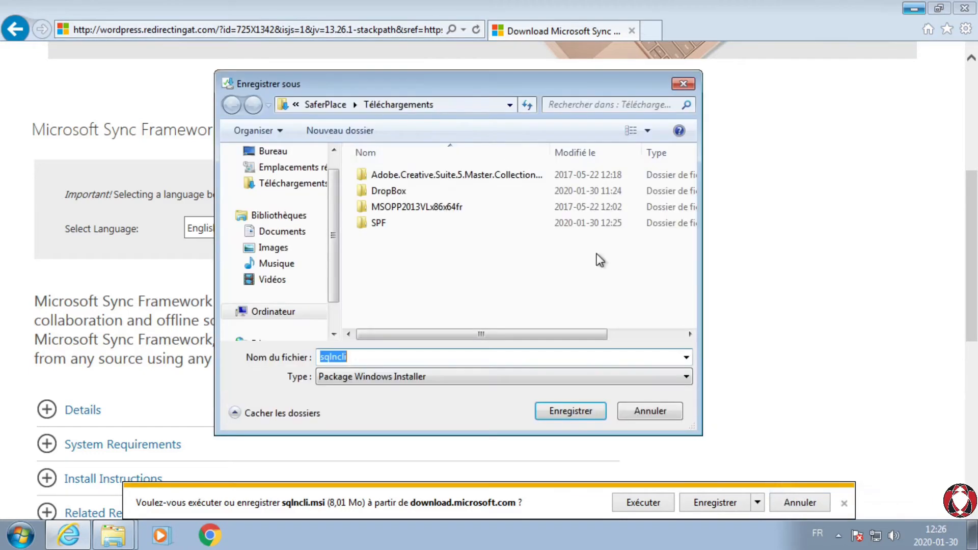
drag(303, 83, 117, 14)
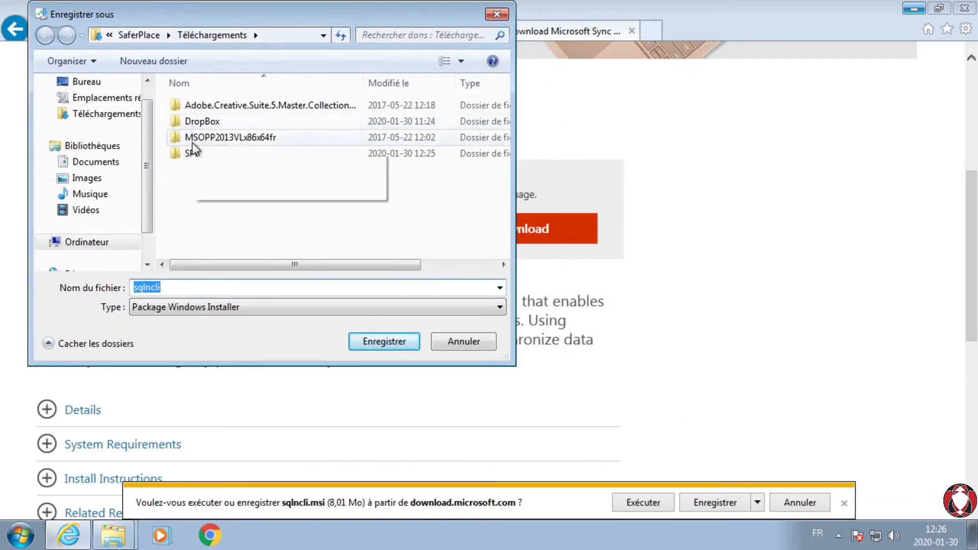
double_click(194, 153)
double_click(203, 127)
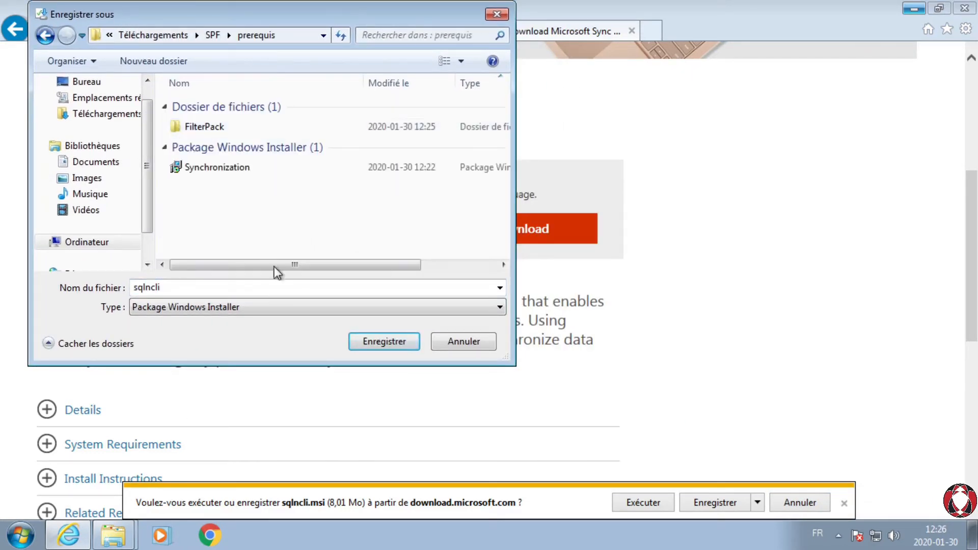
click(383, 341)
Step: Run the sqlncli package from the prerequis folder and accept the SQL Server 2008 Native Client license terms
click(911, 9)
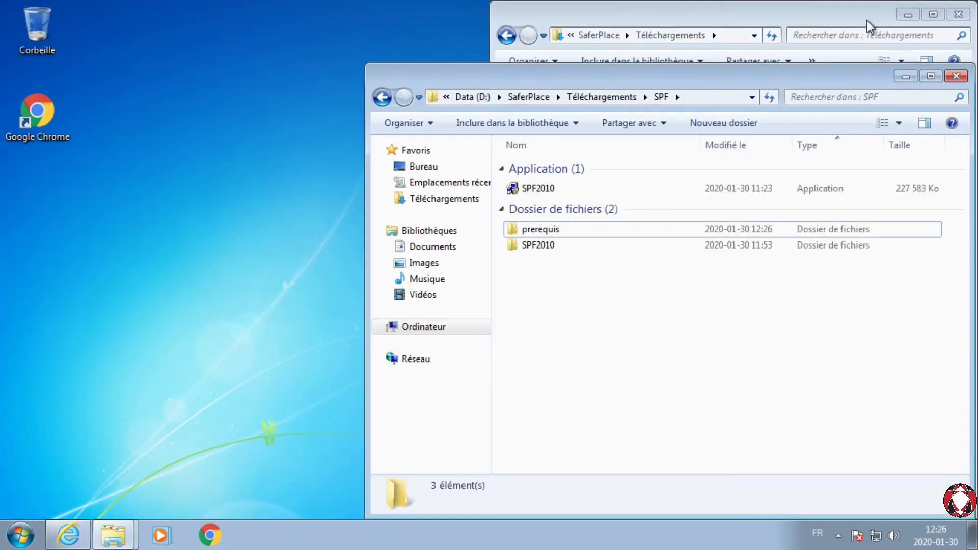
double_click(552, 233)
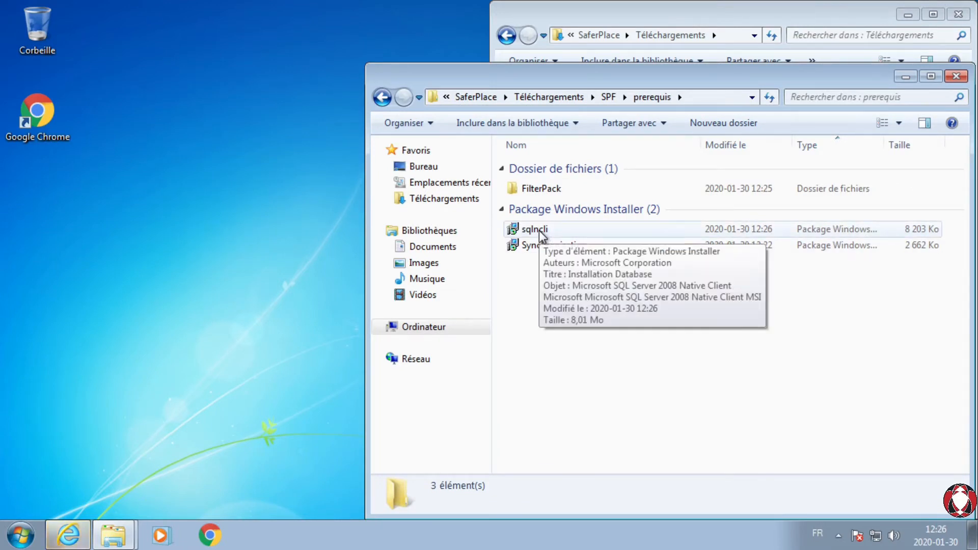
double_click(540, 232)
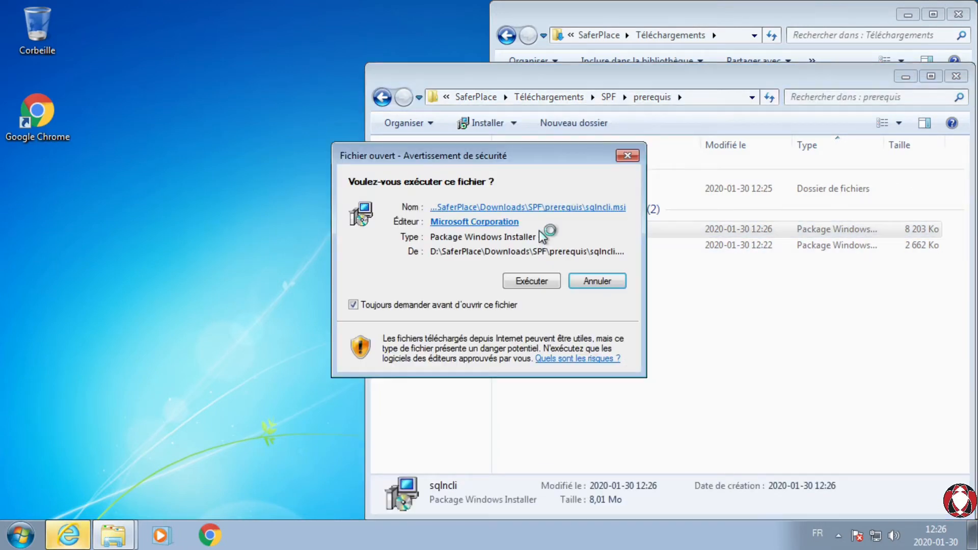
click(534, 279)
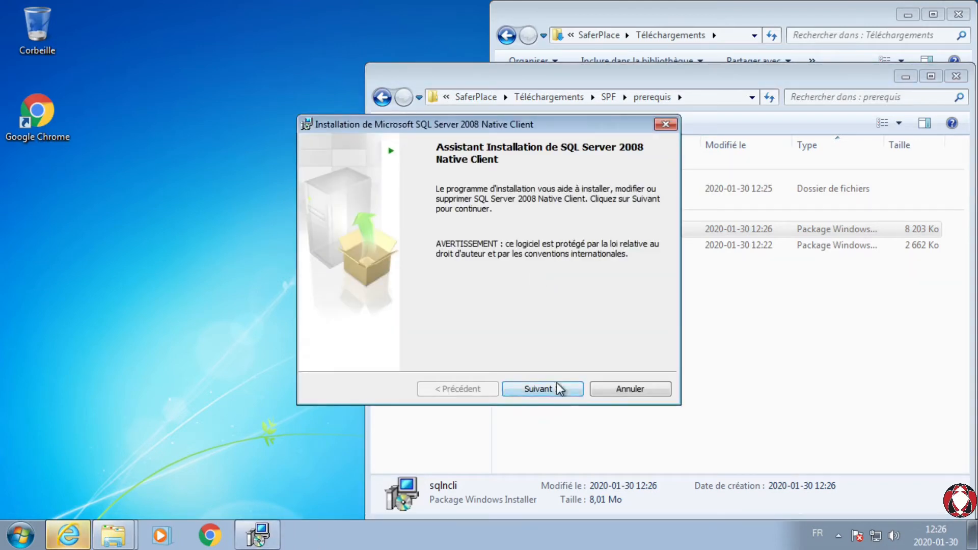
click(557, 388)
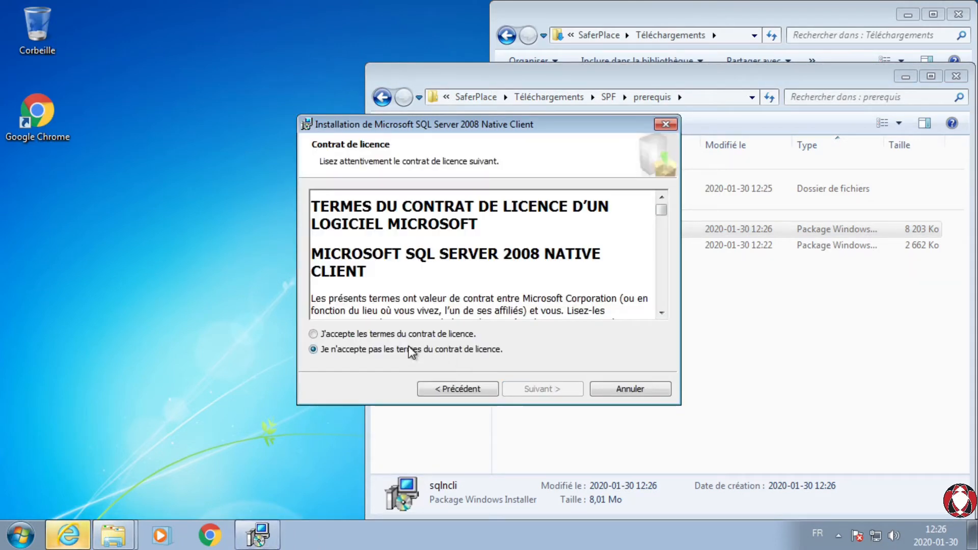
click(387, 335)
click(563, 391)
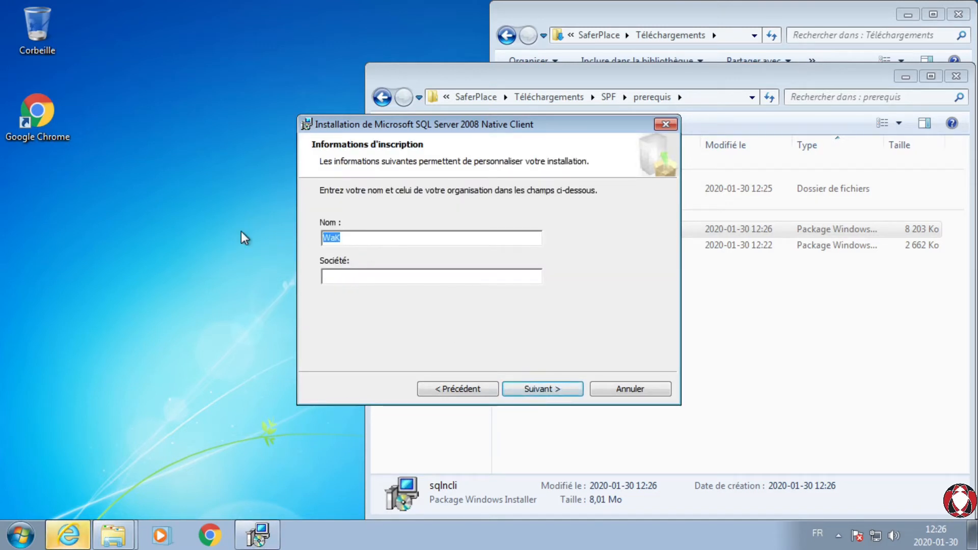
Step: Fill in the registration information with the user's full name and IWF as the company, and continue to component selection
text(So)
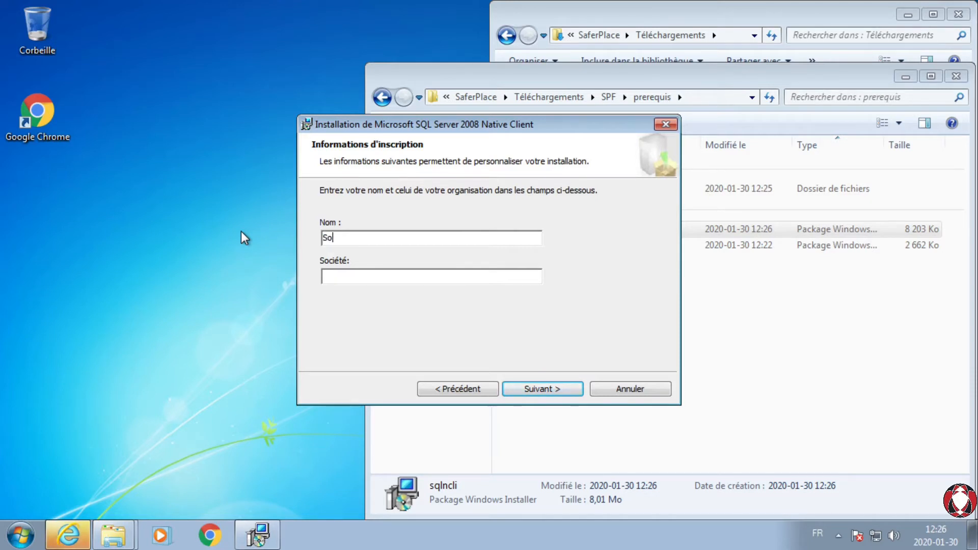
text(ka)
key(Tab)
text(IWF)
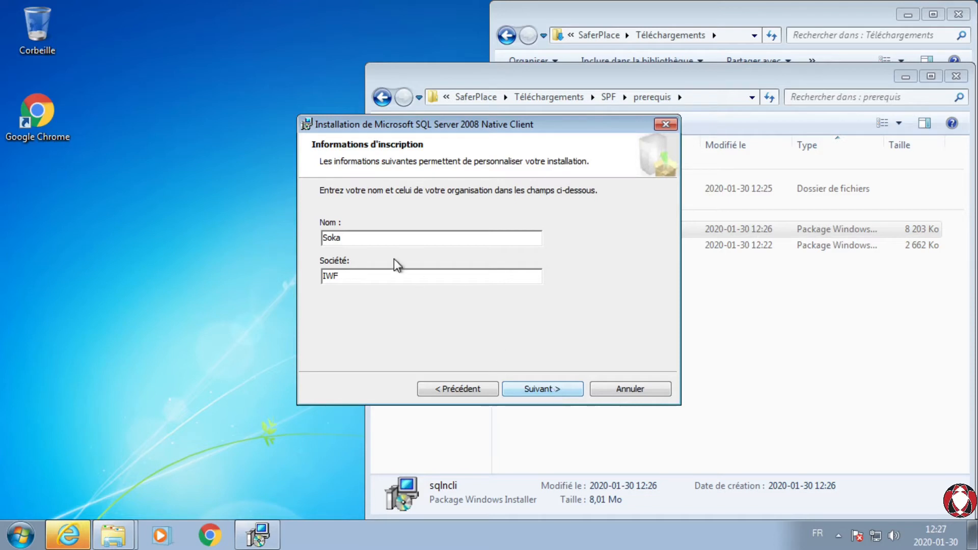
click(389, 242)
text(Wakata)
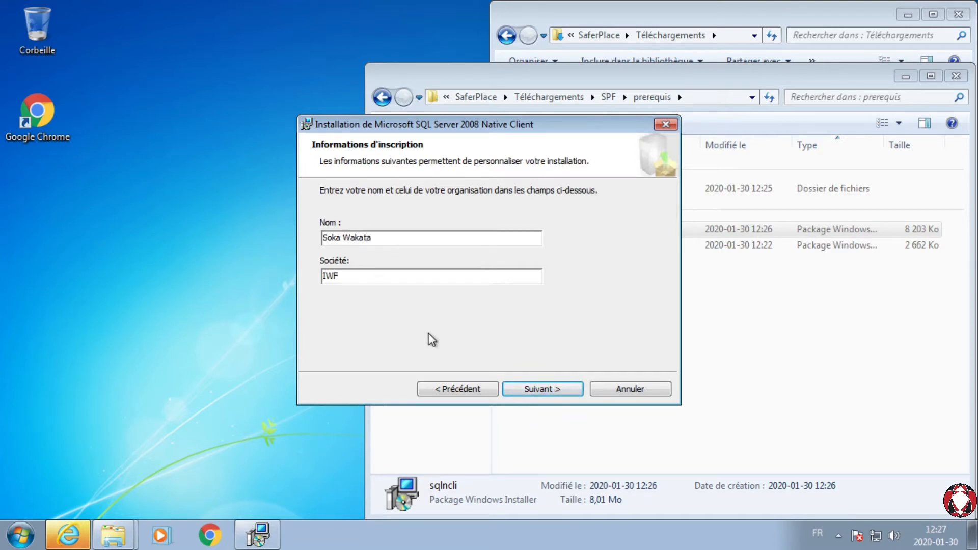
click(536, 390)
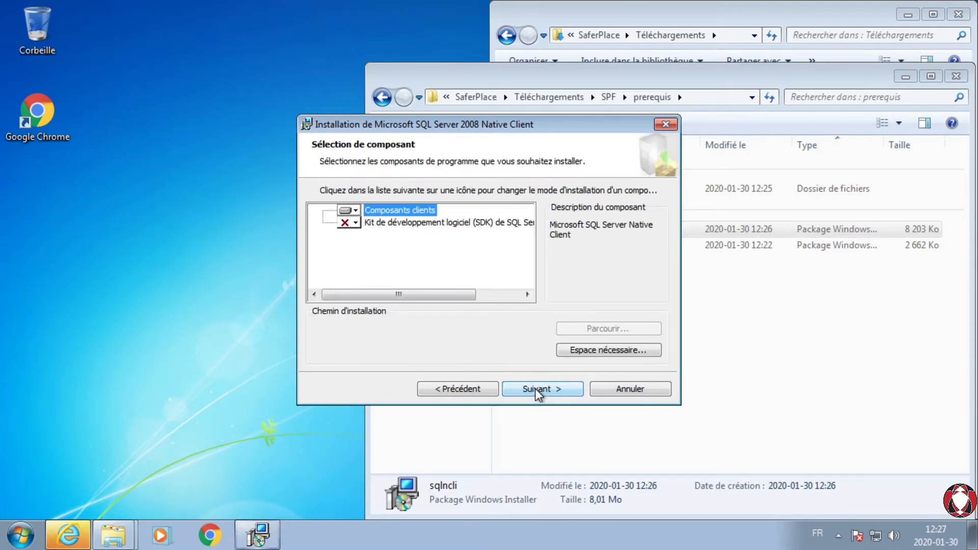
Step: Set both the client components and the SQL Server Native Client SDK to install entirely on the local hard drive
click(356, 209)
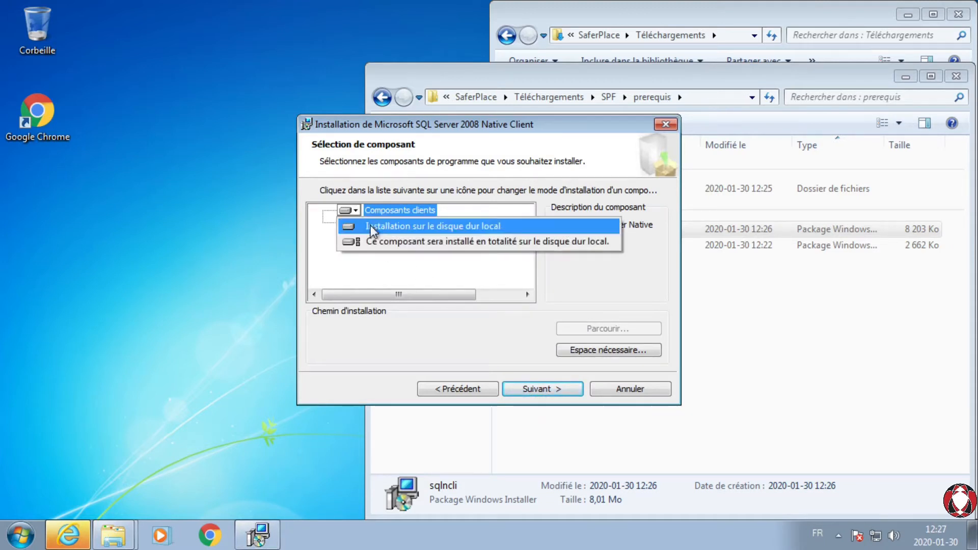
click(378, 243)
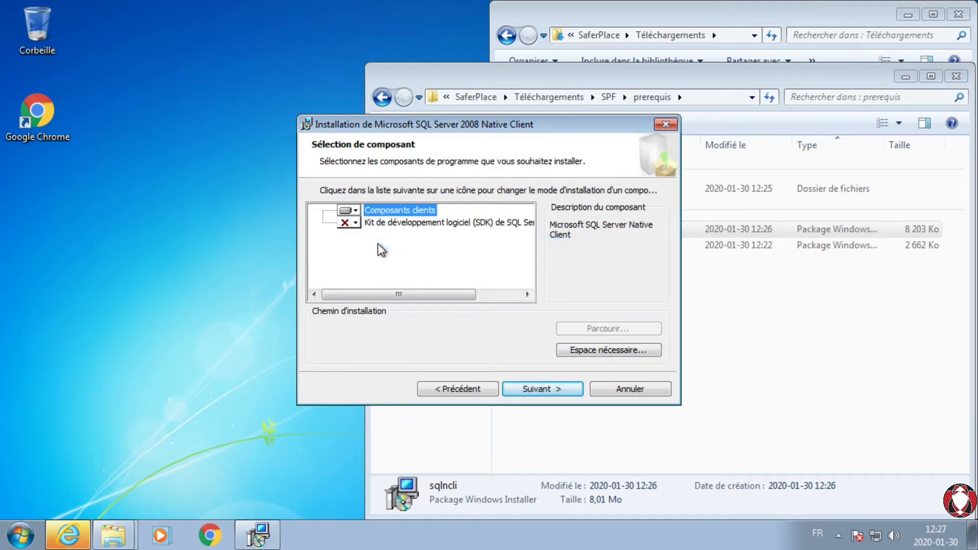
click(354, 223)
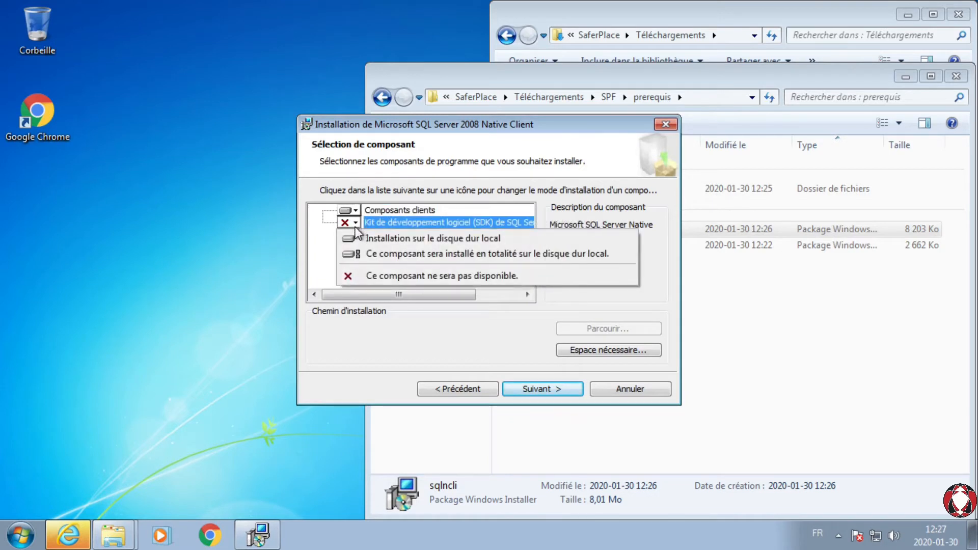
click(384, 256)
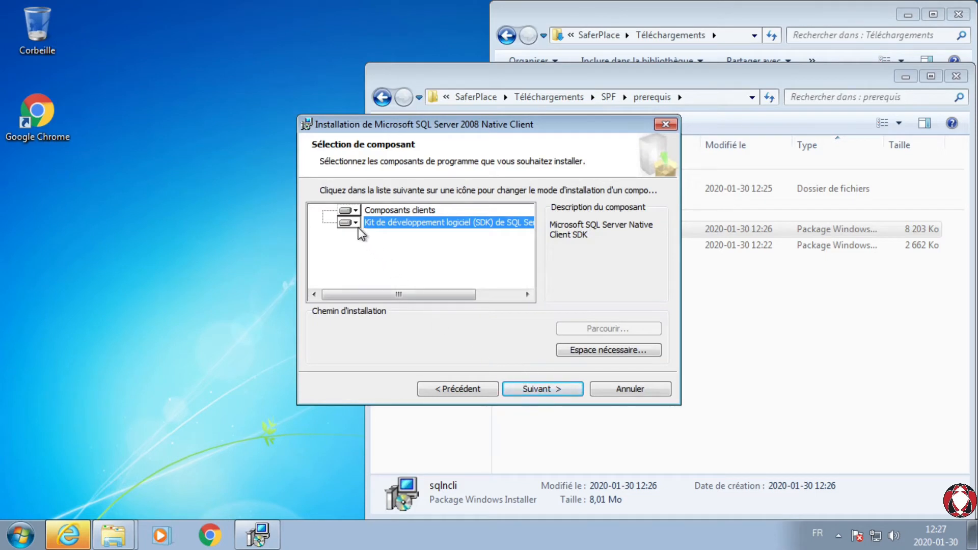
click(354, 210)
click(372, 243)
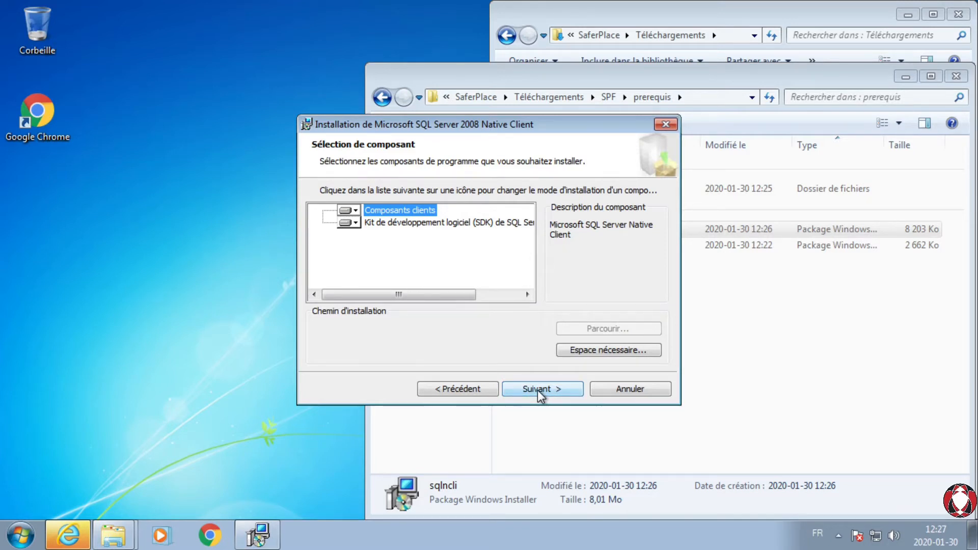
click(537, 390)
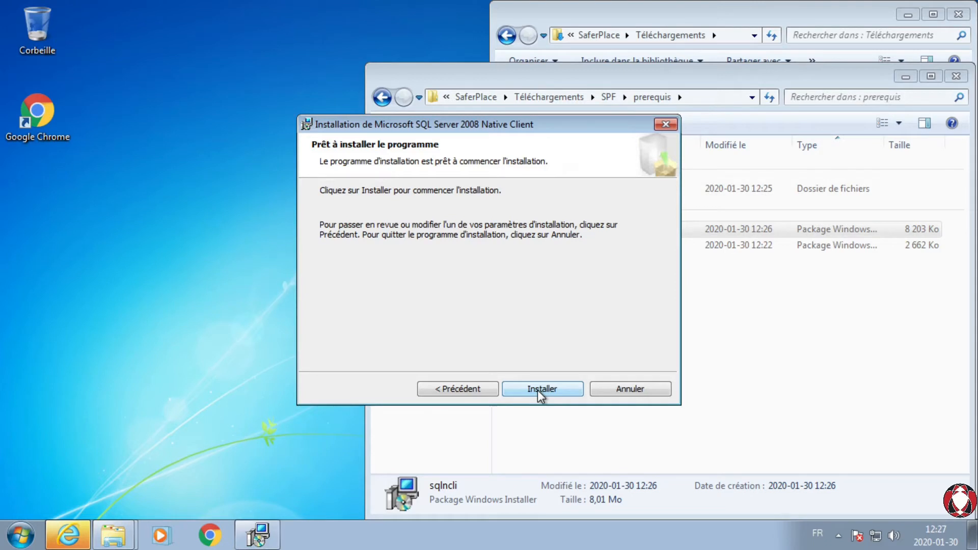
Step: Install SQL Server 2008 Native Client, authorizing the system changes and closing the finished wizard
click(537, 391)
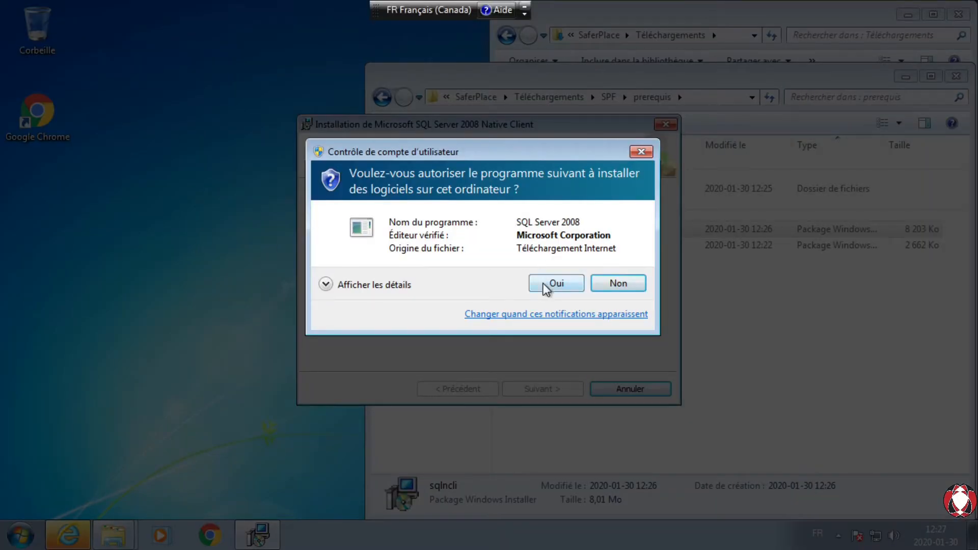
click(543, 283)
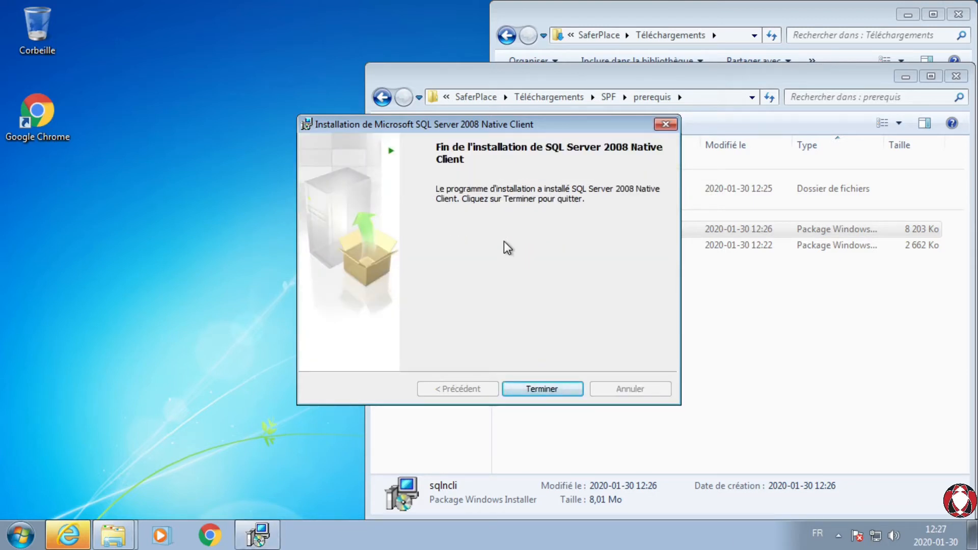
click(540, 390)
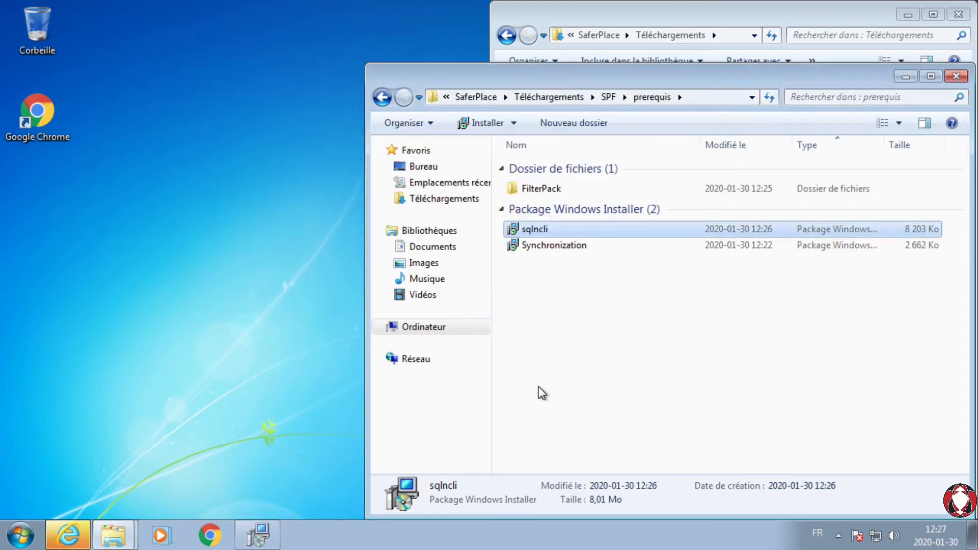
click(565, 387)
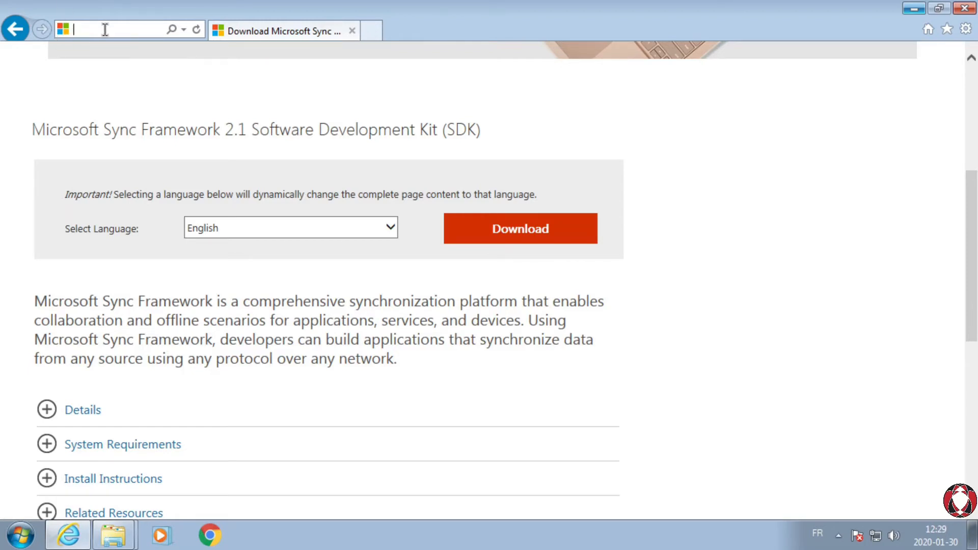
Step: Open Microsoft's Windows Identity Foundation support article from the copied link and check its system requirements, supported languages and Windows 7 download link
key(ctrl+v)
key(Return)
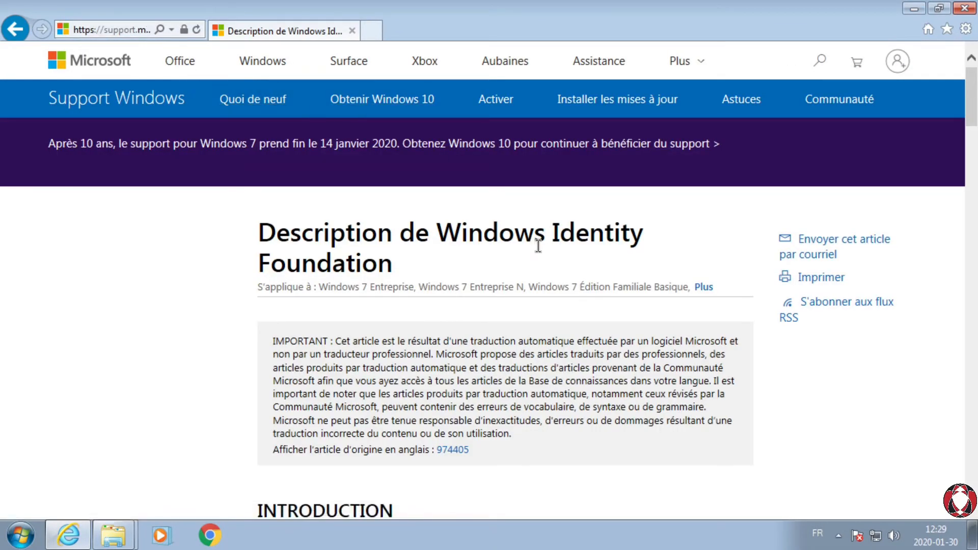
scroll(538, 246, down, 10)
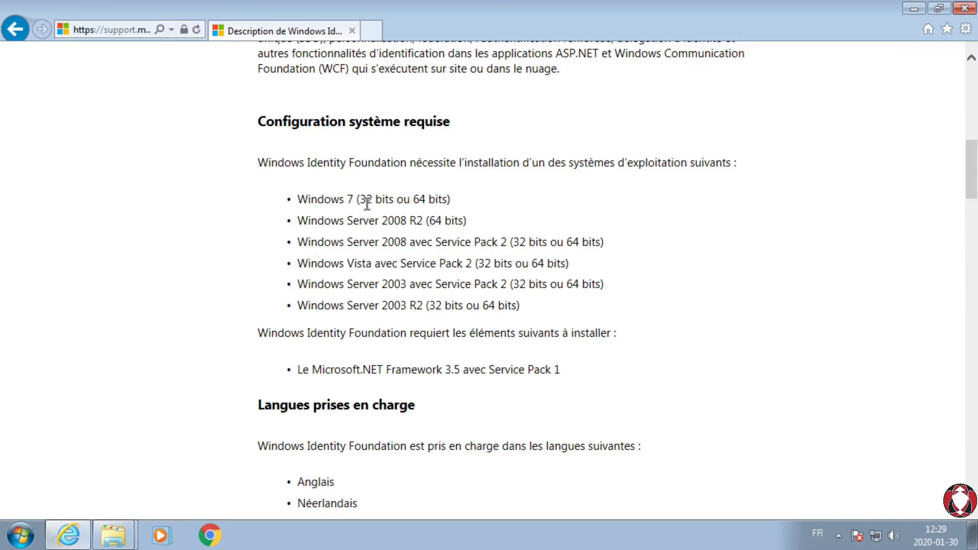
drag(394, 195, 457, 195)
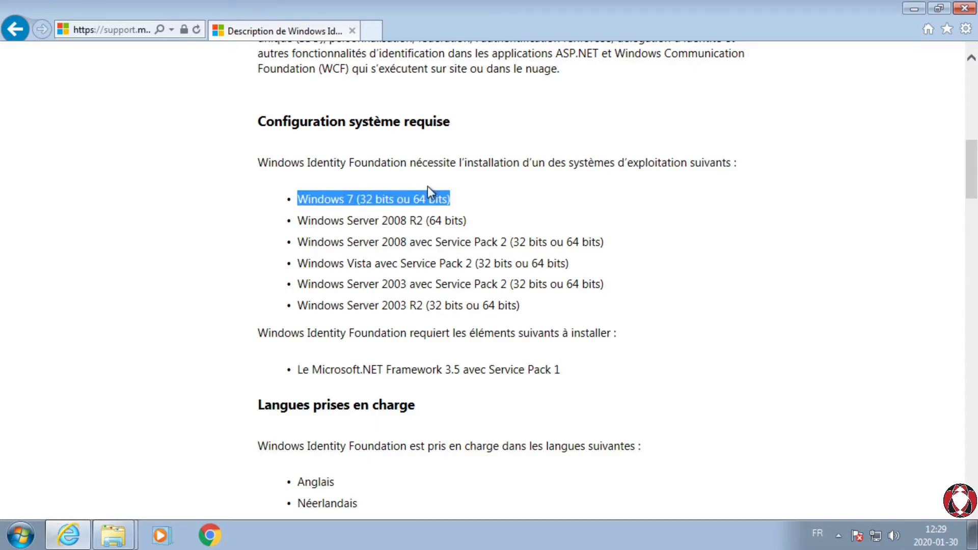
scroll(601, 211, down, 8)
scroll(348, 203, up, 2)
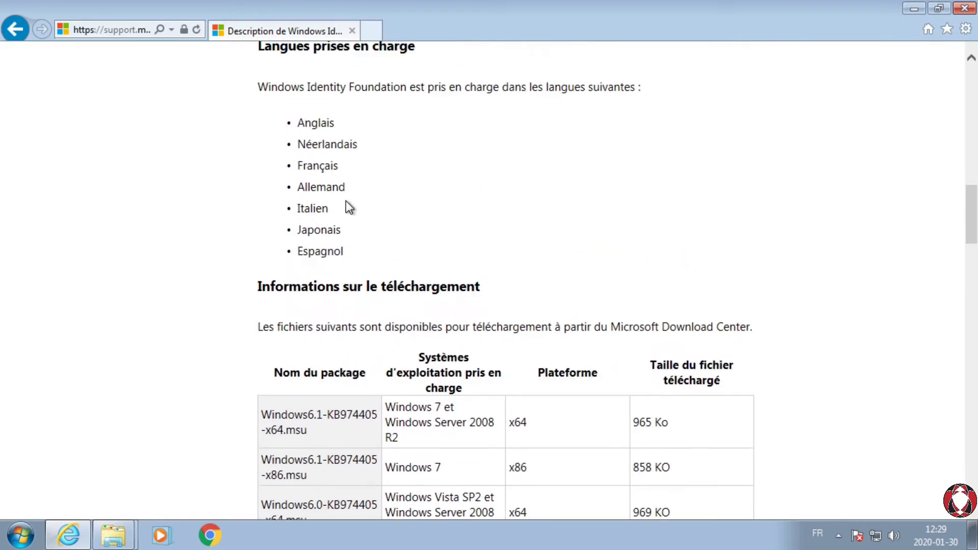
drag(357, 168, 262, 166)
scroll(637, 163, down, 10)
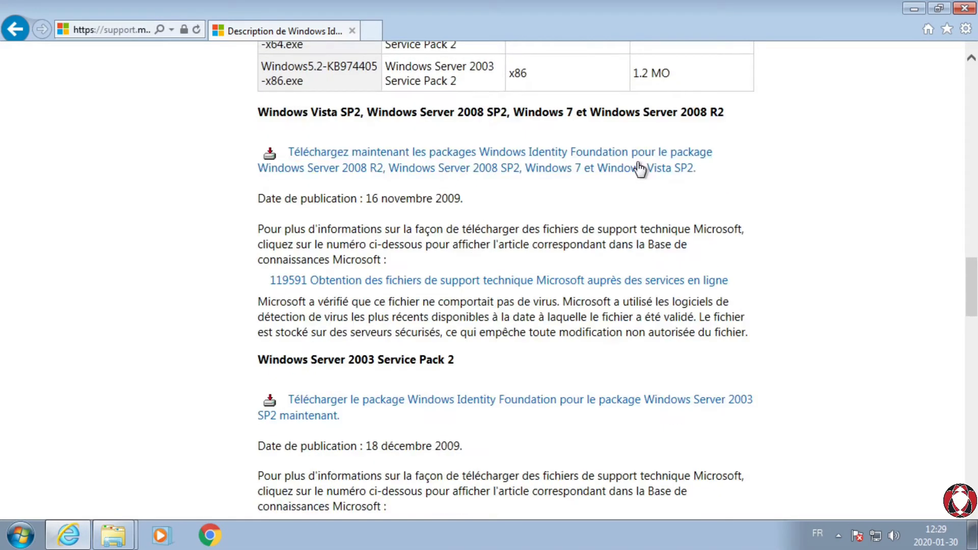
Step: Try the article's Windows Identity Foundation package download link for Windows 7, and return to the article
drag(255, 112, 800, 118)
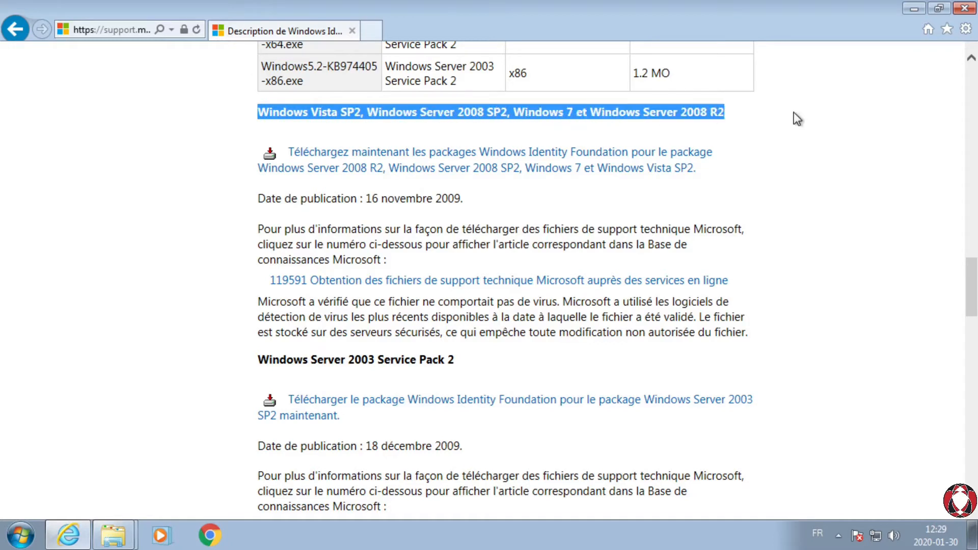
click(414, 154)
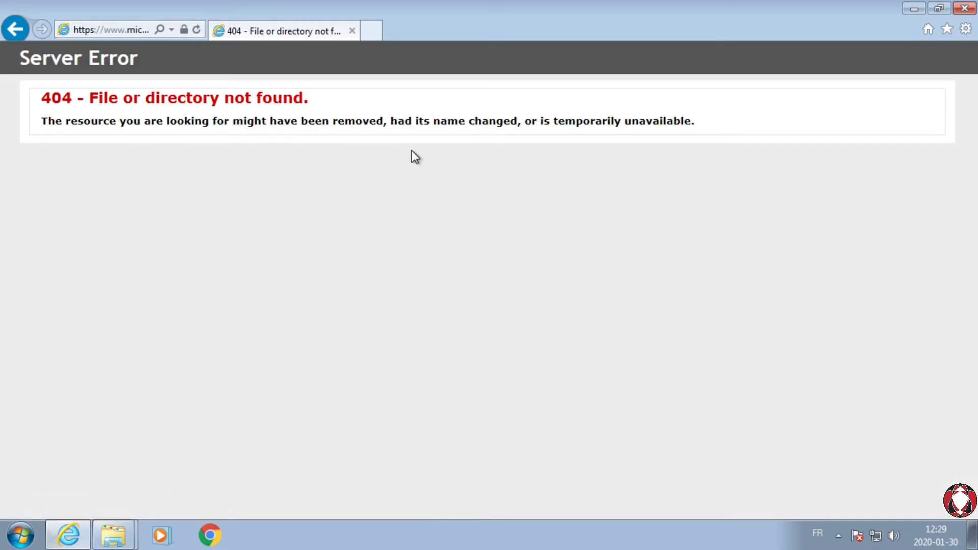
click(14, 29)
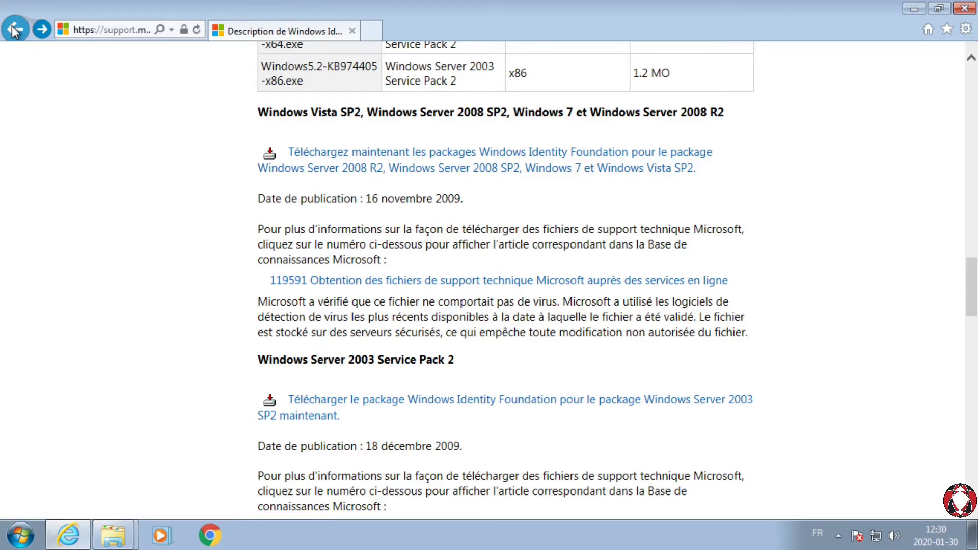
Step: Examine the support article's introduction, system requirements, supported languages, download information and last update date
scroll(355, 227, up, 6)
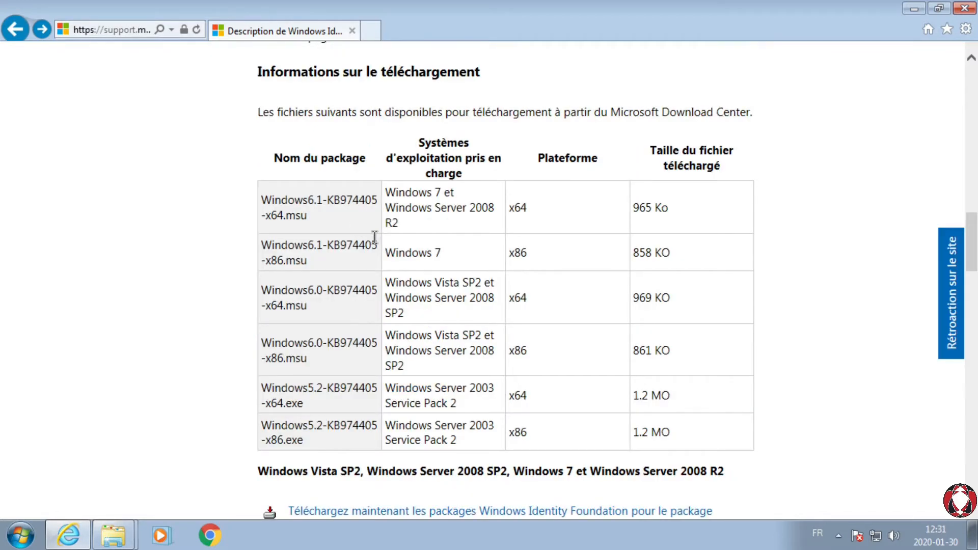
scroll(357, 227, up, 4)
scroll(393, 234, up, 16)
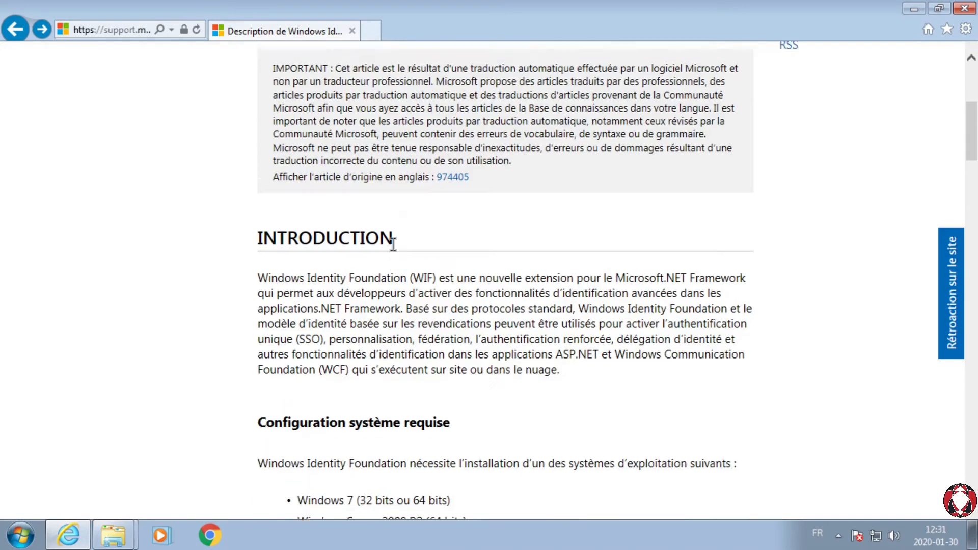
scroll(393, 245, down, 6)
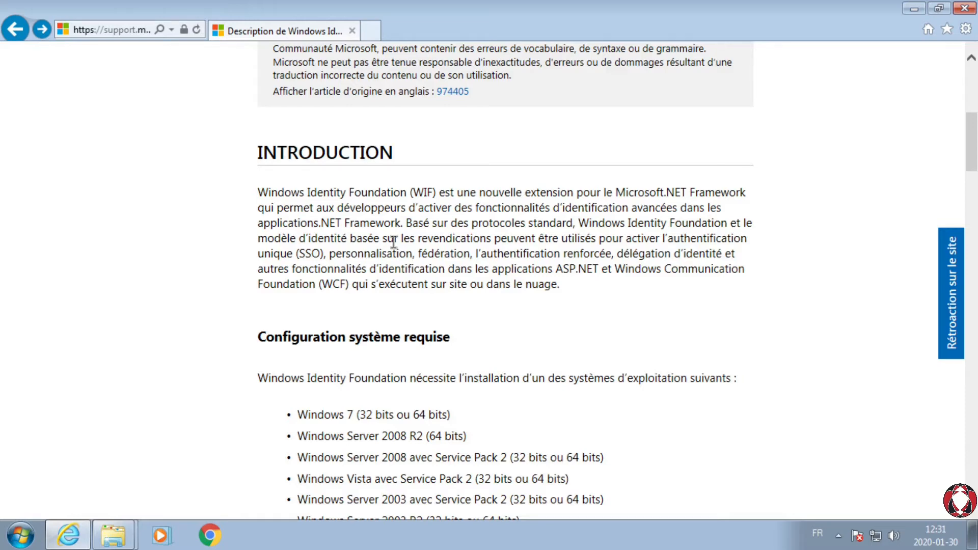
scroll(448, 239, down, 4)
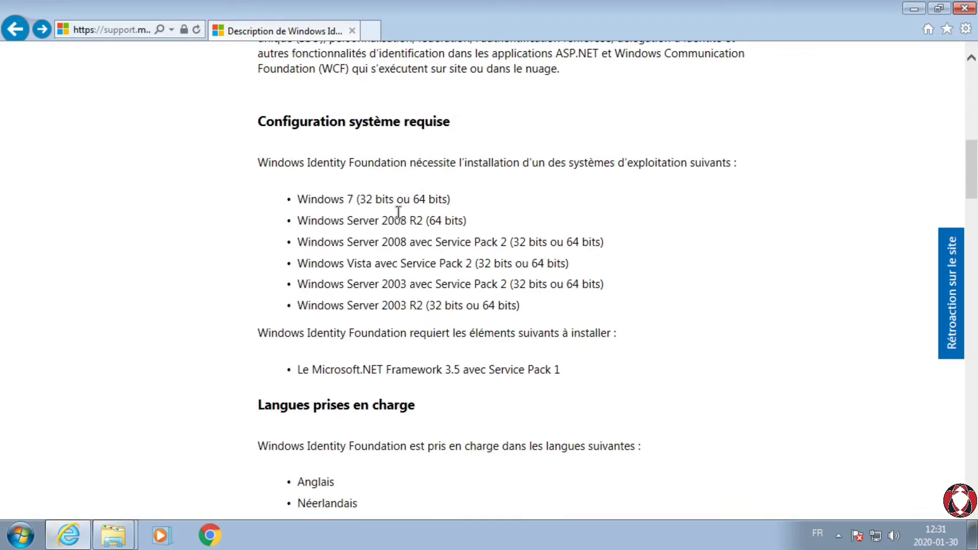
scroll(400, 219, down, 15)
scroll(401, 214, up, 7)
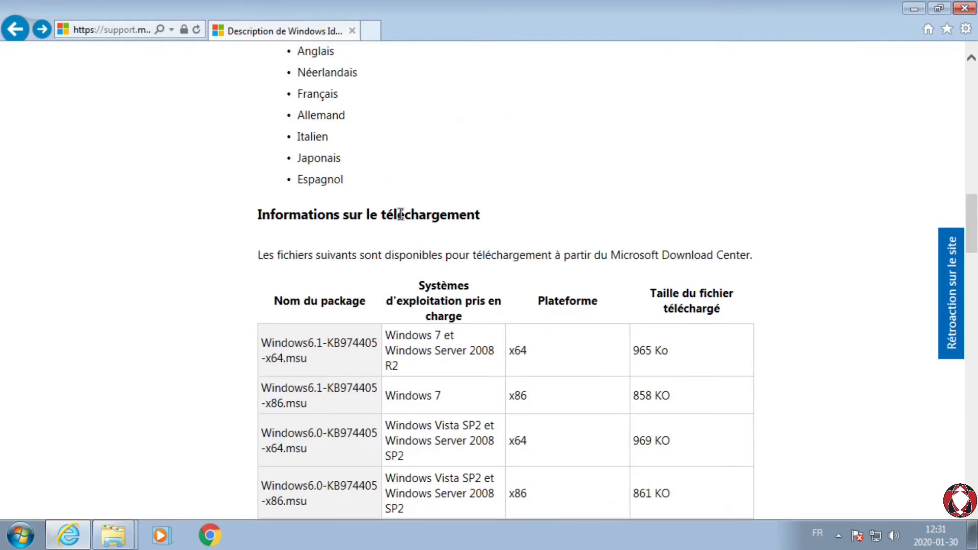
scroll(409, 173, down, 20)
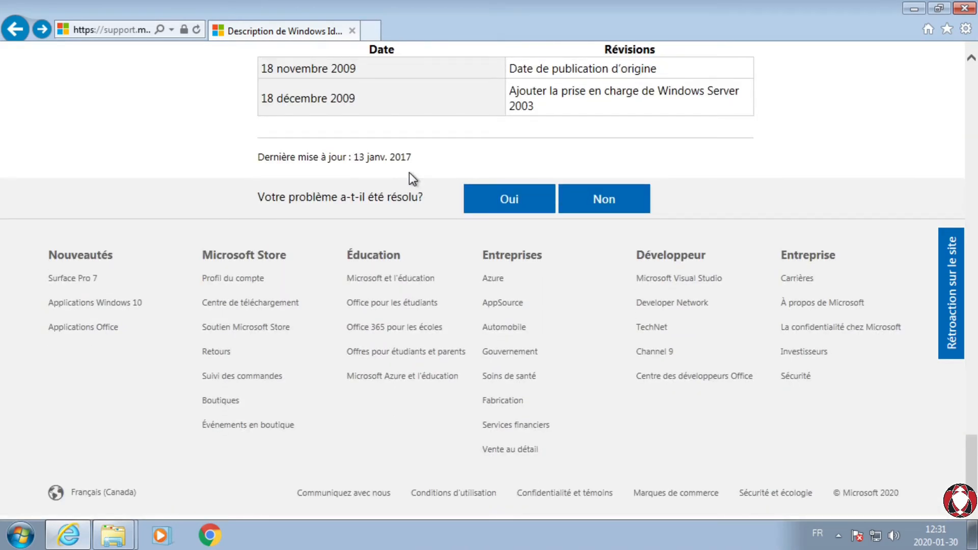
drag(414, 157, 323, 158)
scroll(329, 171, up, 10)
scroll(333, 171, up, 15)
scroll(332, 172, down, 6)
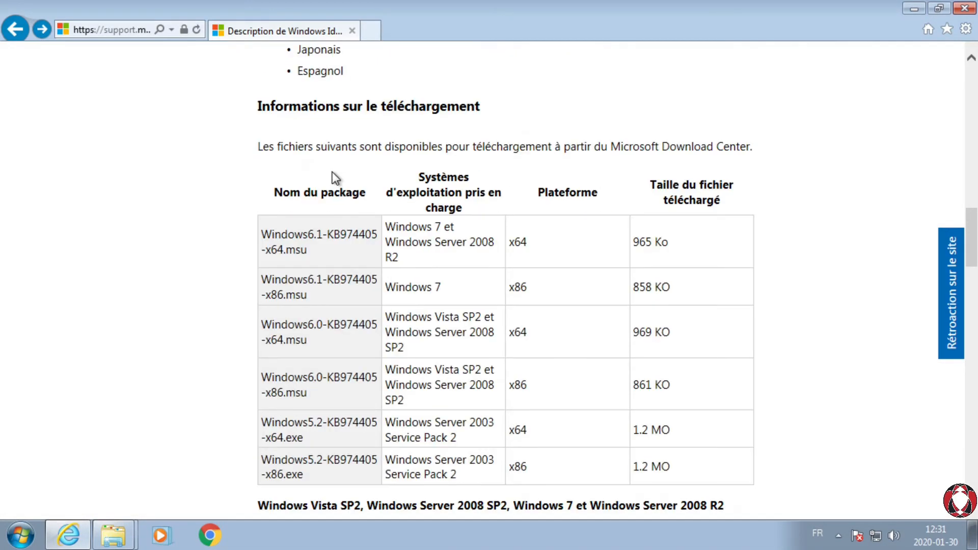
Step: Copy the Windows 7 x64 package name from the download table and search the web for Windows6.1-KB974405-x64.msu in a new tab
drag(385, 226, 463, 227)
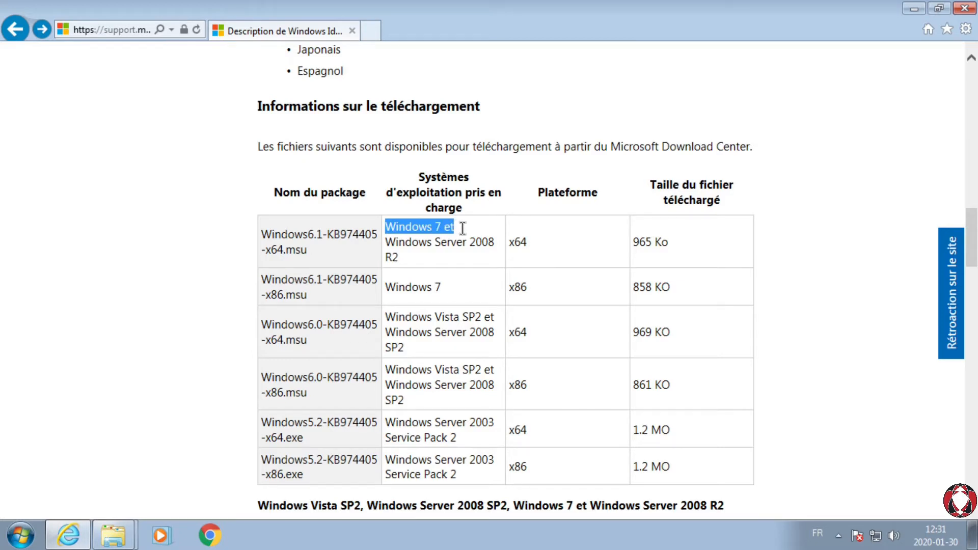
drag(530, 243, 511, 243)
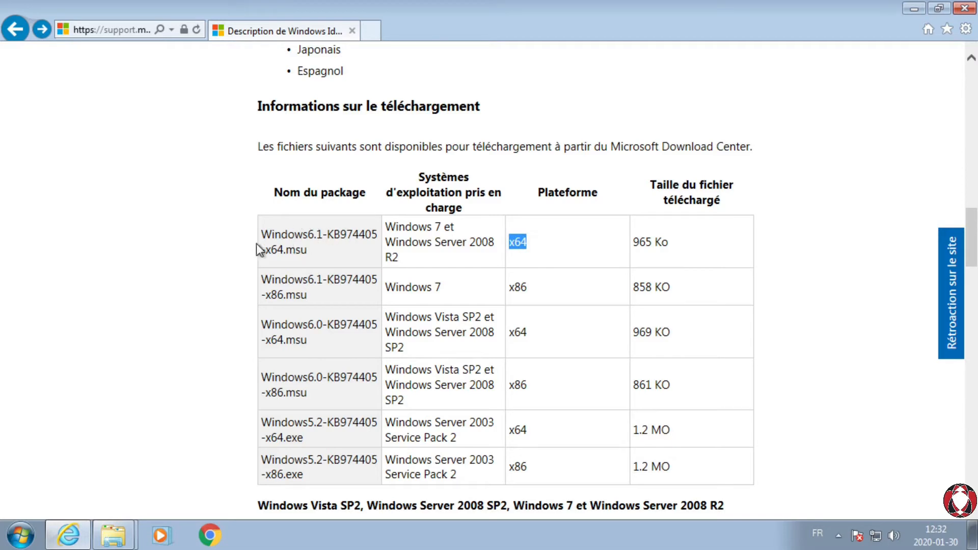
drag(270, 190, 349, 201)
click(277, 248)
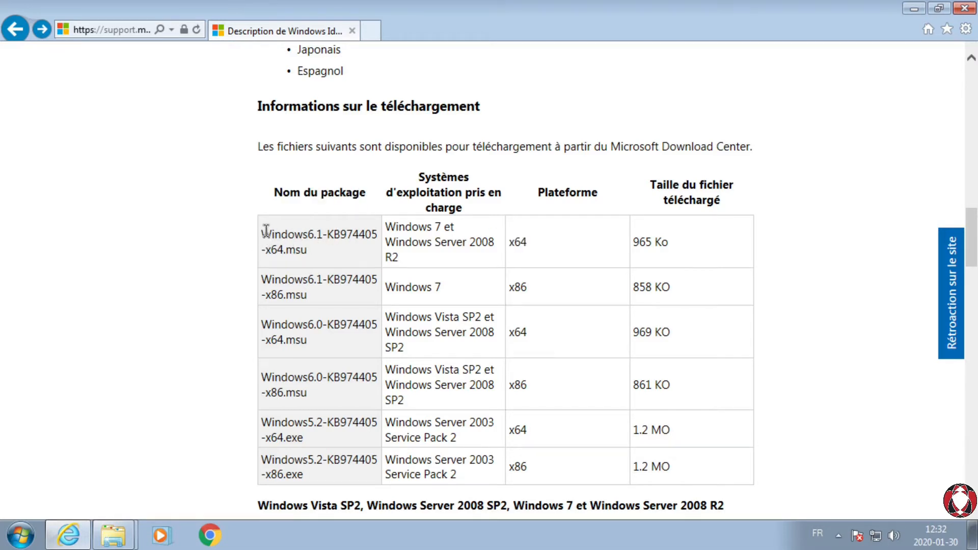
scroll(497, 273, down, 7)
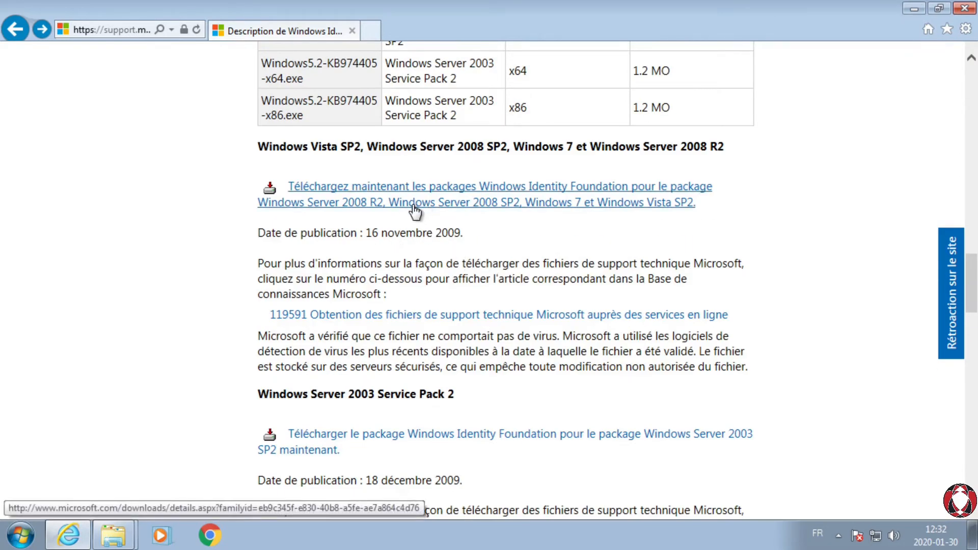
scroll(414, 217, up, 7)
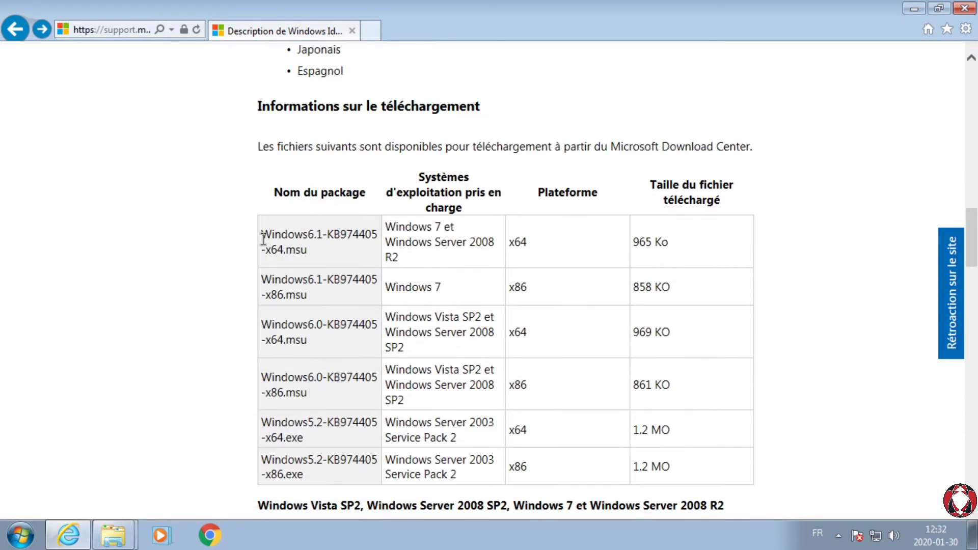
drag(262, 234, 320, 255)
key(ctrl+c)
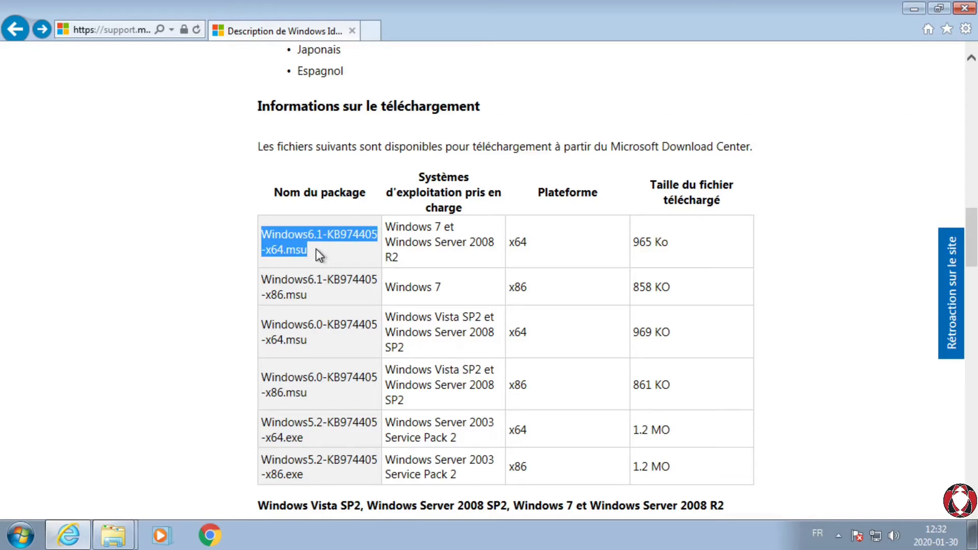
click(370, 31)
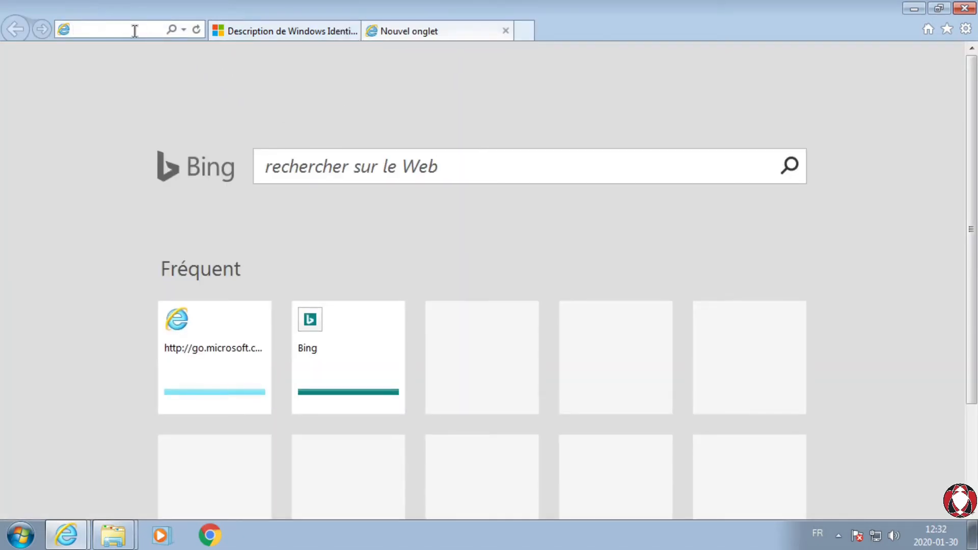
key(ctrl+v)
key(Return)
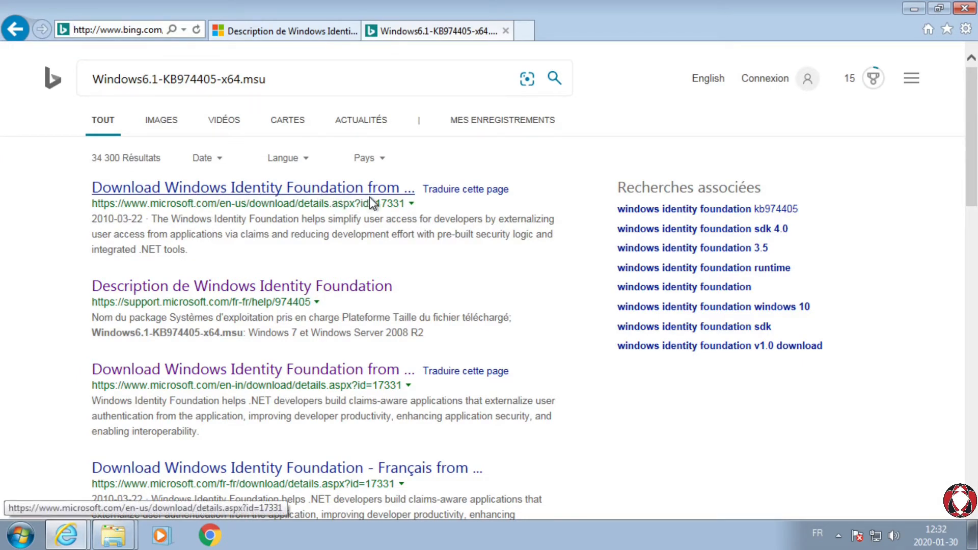
Step: Open Microsoft's French Windows Identity Foundation download page from the search results
click(311, 32)
click(399, 30)
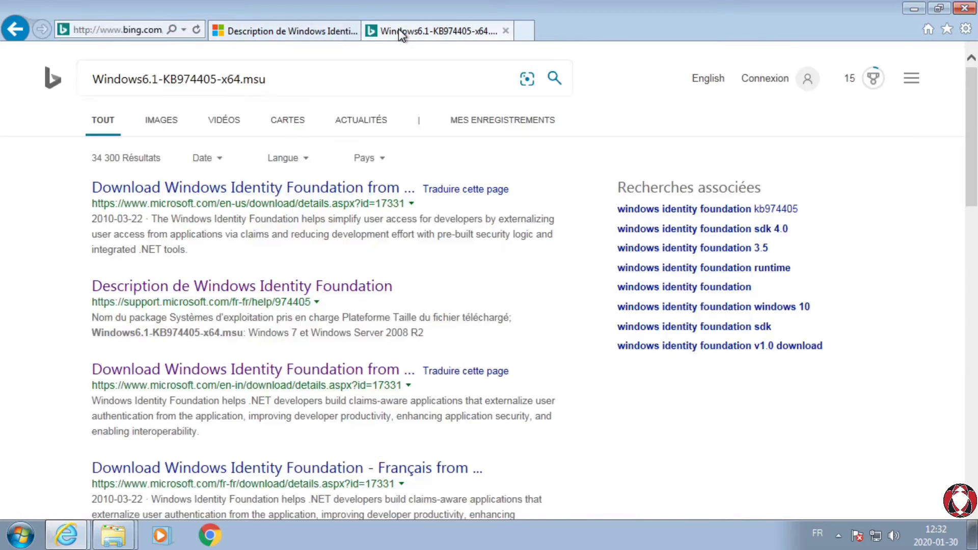
scroll(201, 271, down, 2)
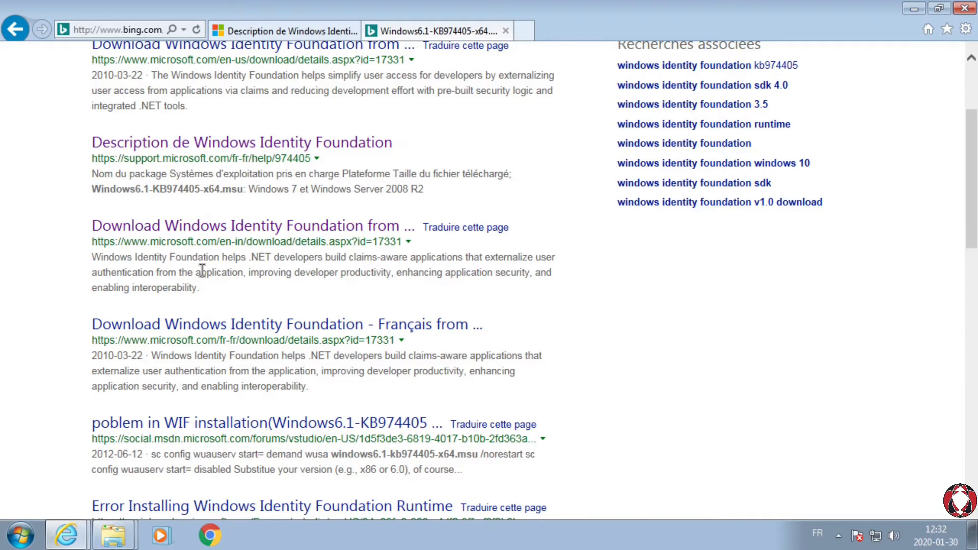
click(213, 330)
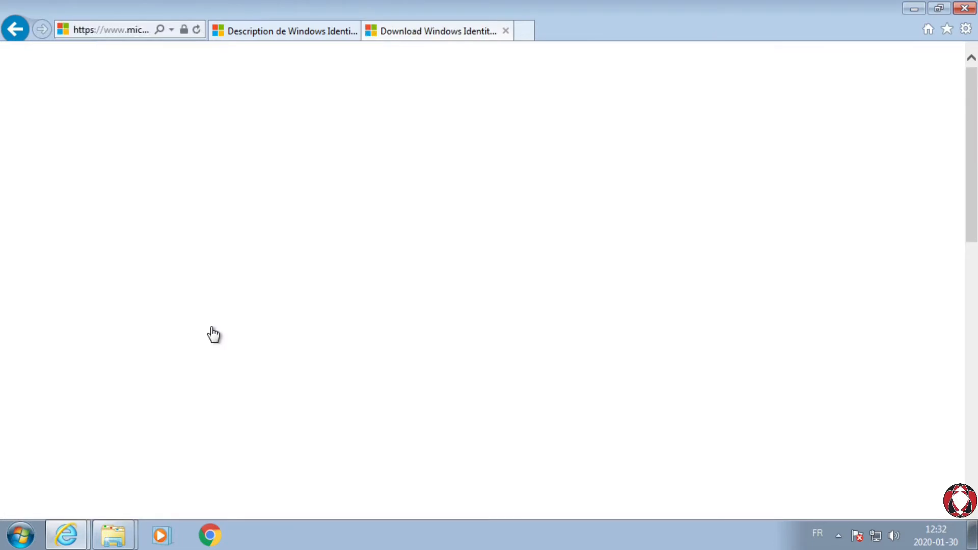
Step: Check the download page's file details and system requirements for Windows 7 support
scroll(212, 331, down, 8)
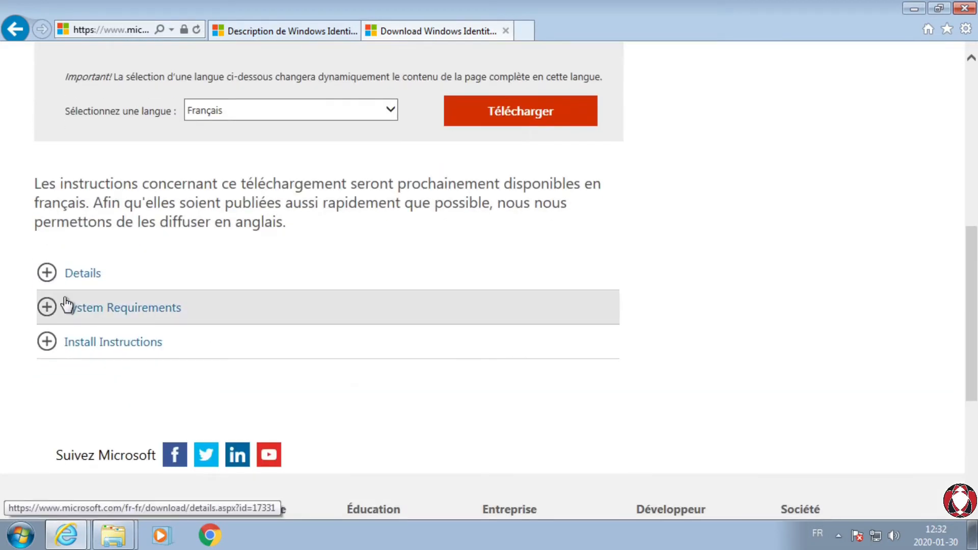
click(48, 273)
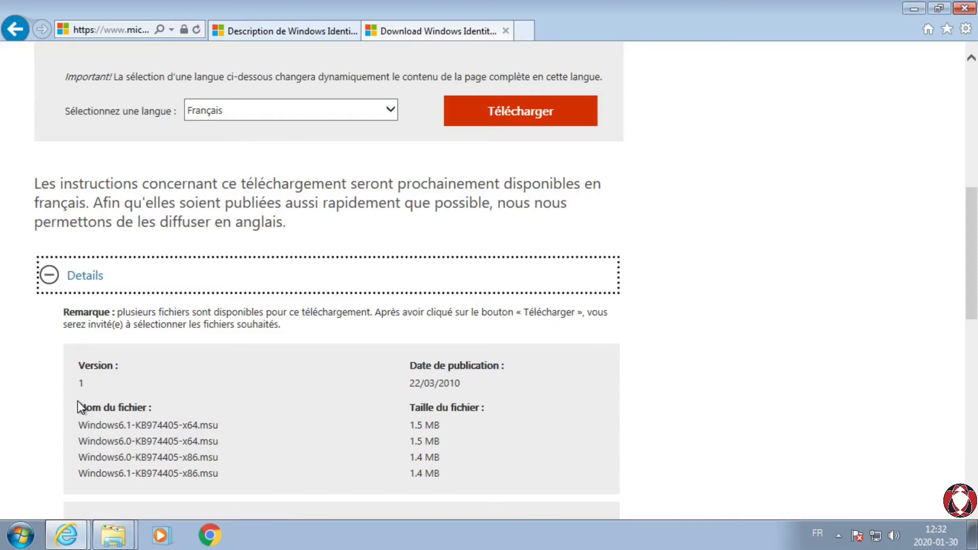
scroll(75, 378, down, 1)
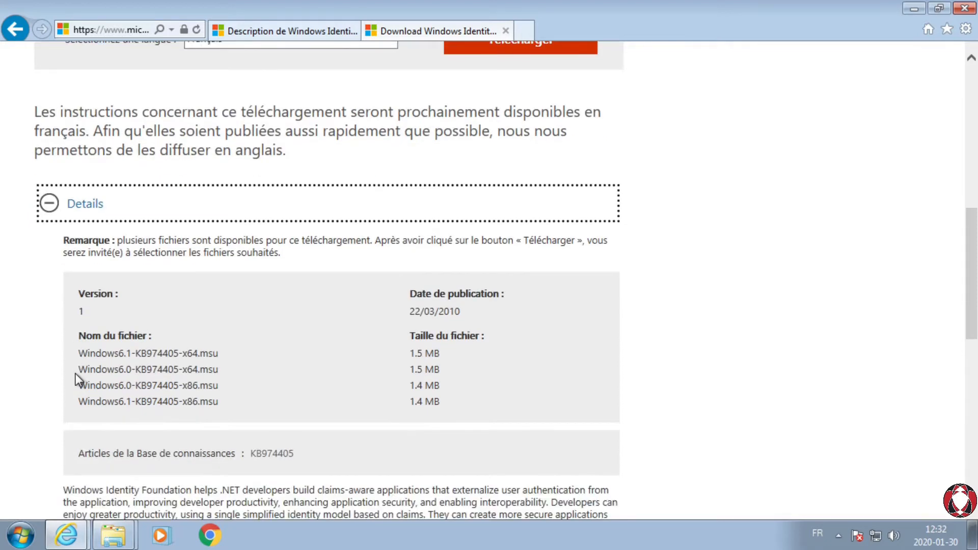
click(49, 204)
click(50, 237)
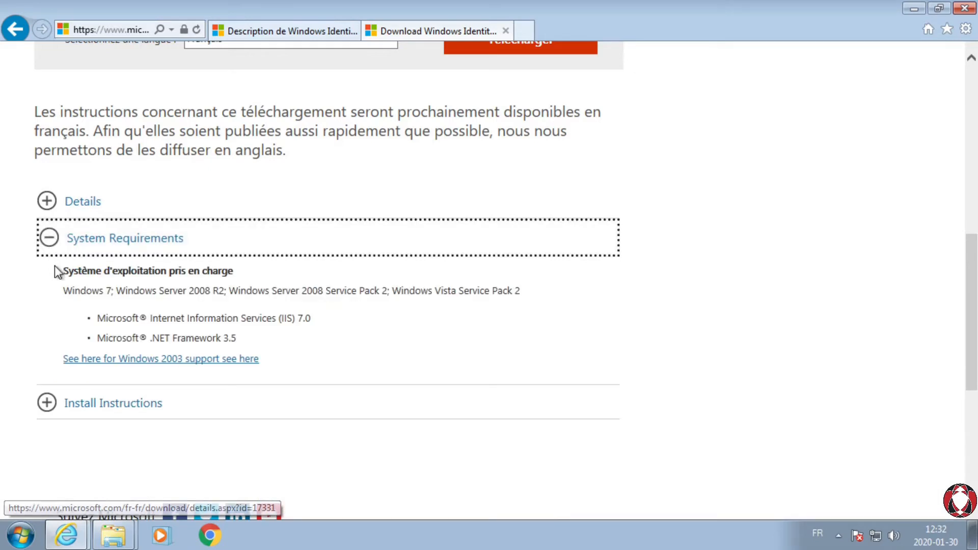
drag(57, 290, 116, 288)
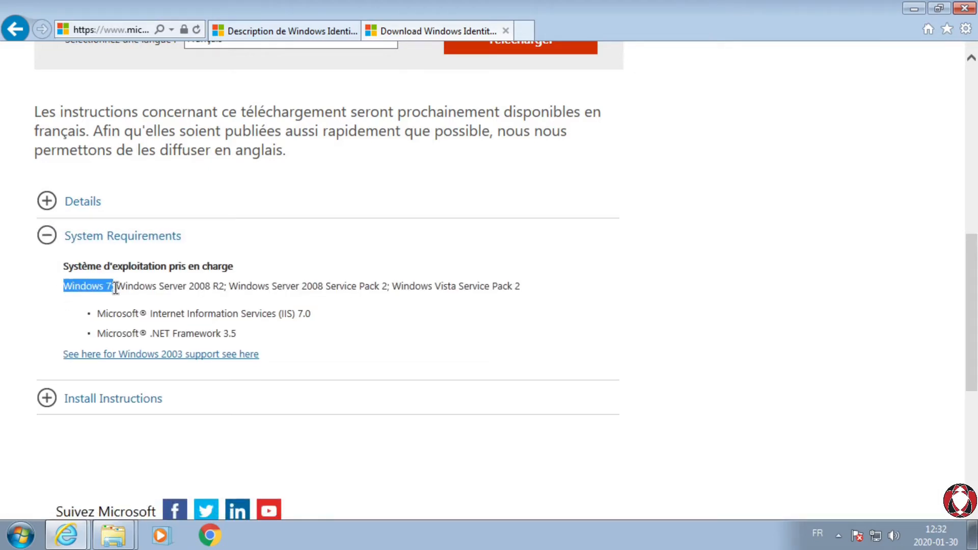
scroll(318, 283, down, 1)
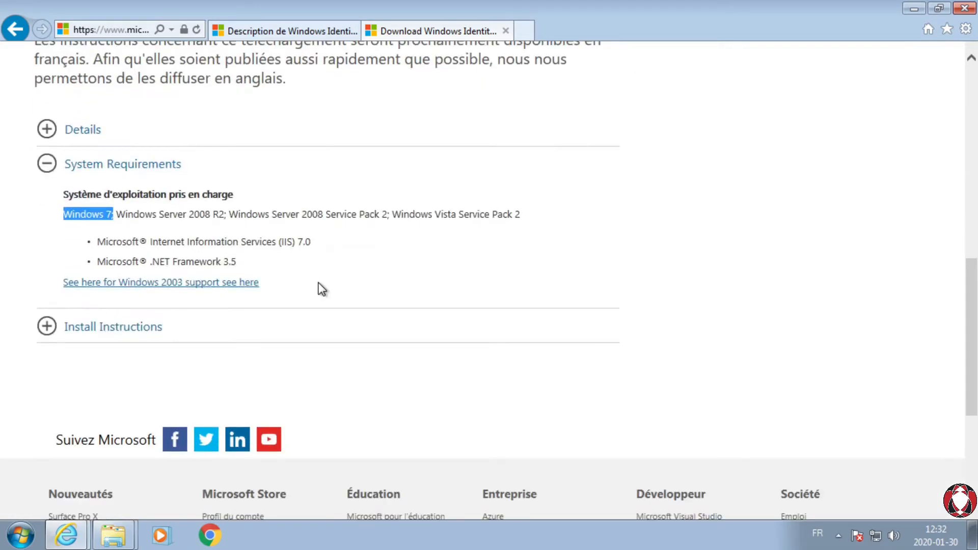
scroll(322, 289, up, 1)
click(49, 234)
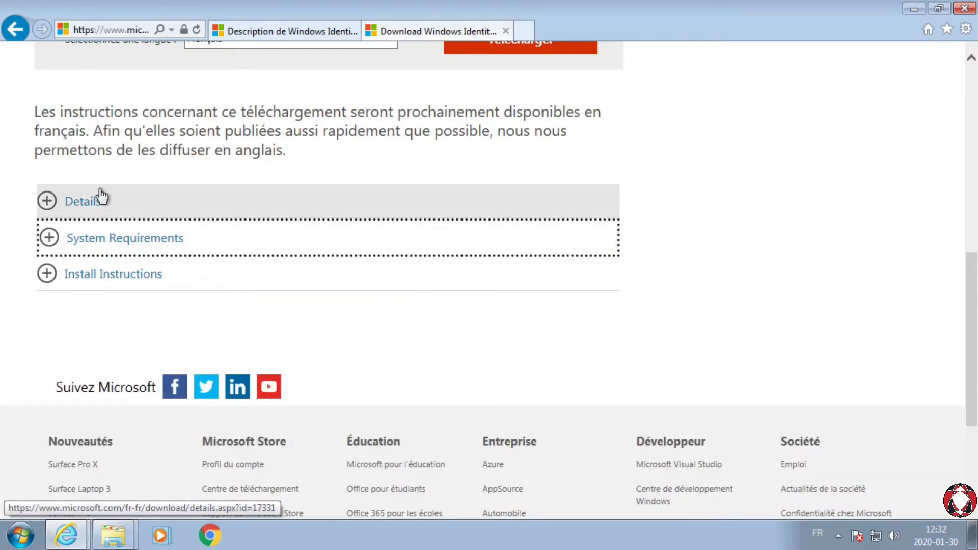
Step: Start the French Windows Identity Foundation download and compare the offered files with the package name in the support article
scroll(176, 197, up, 3)
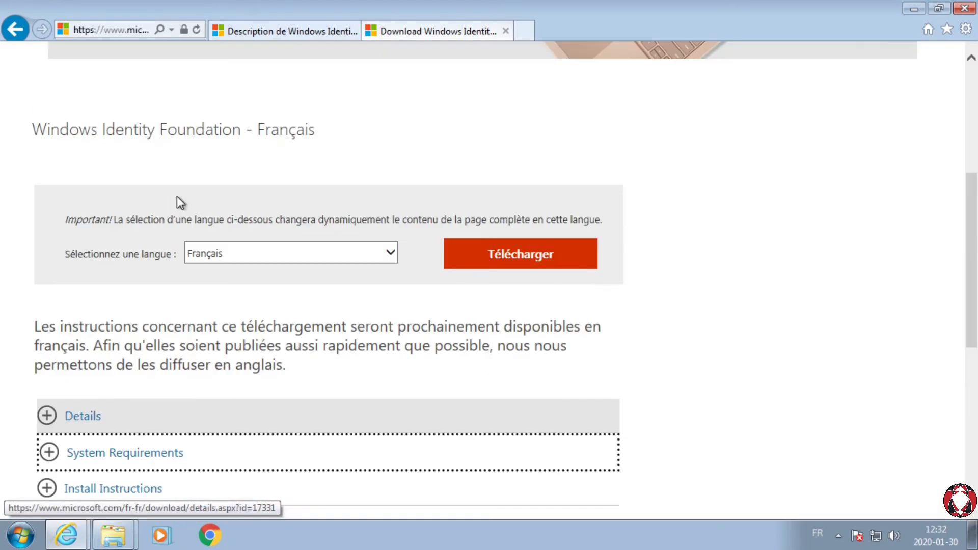
click(515, 252)
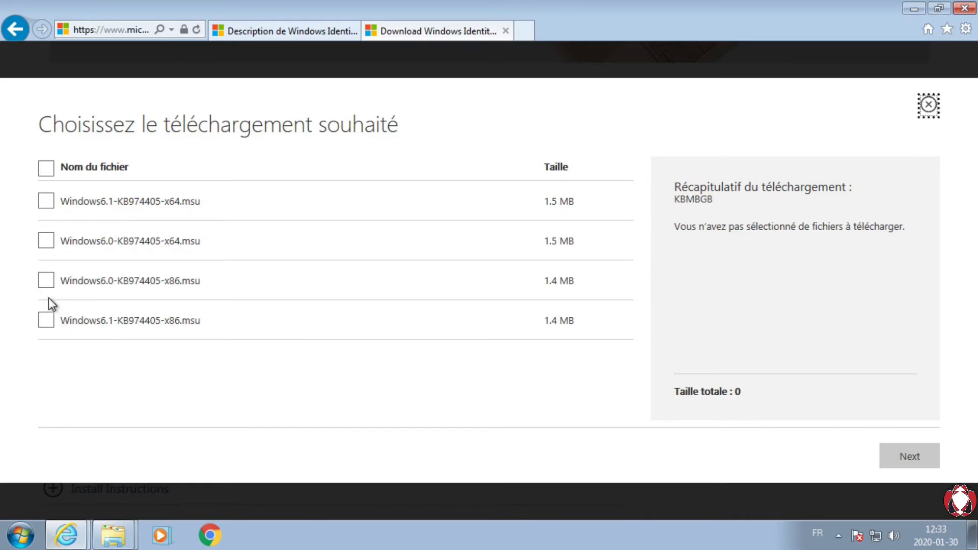
click(255, 32)
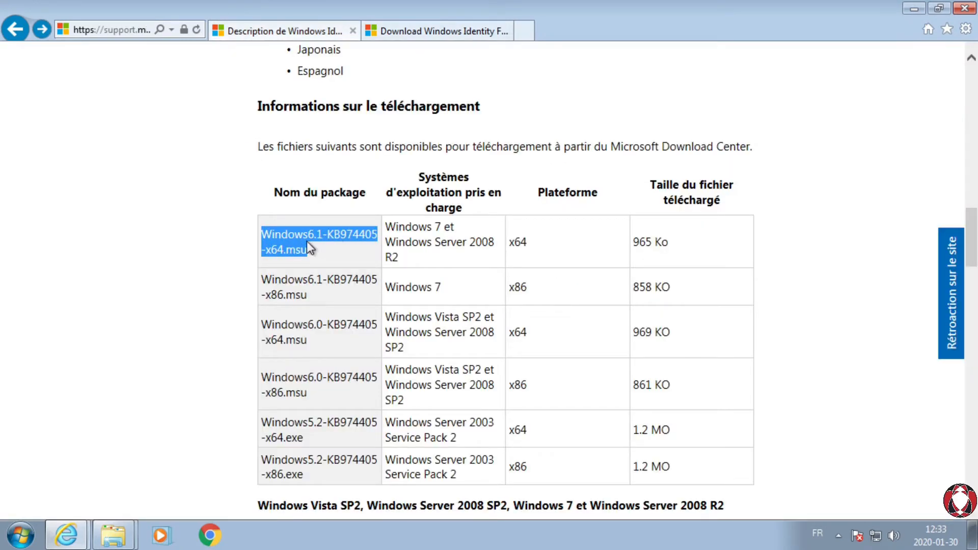
click(423, 32)
mouse_move(109, 201)
mouse_down()
mouse_move(119, 200)
mouse_move(106, 201)
mouse_up()
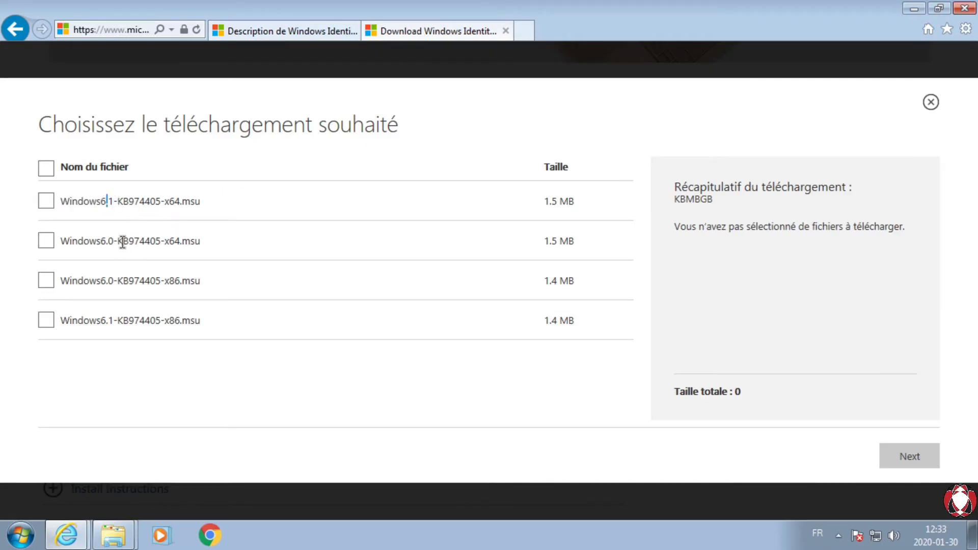
mouse_move(170, 199)
mouse_down()
mouse_move(160, 199)
mouse_move(172, 198)
mouse_up()
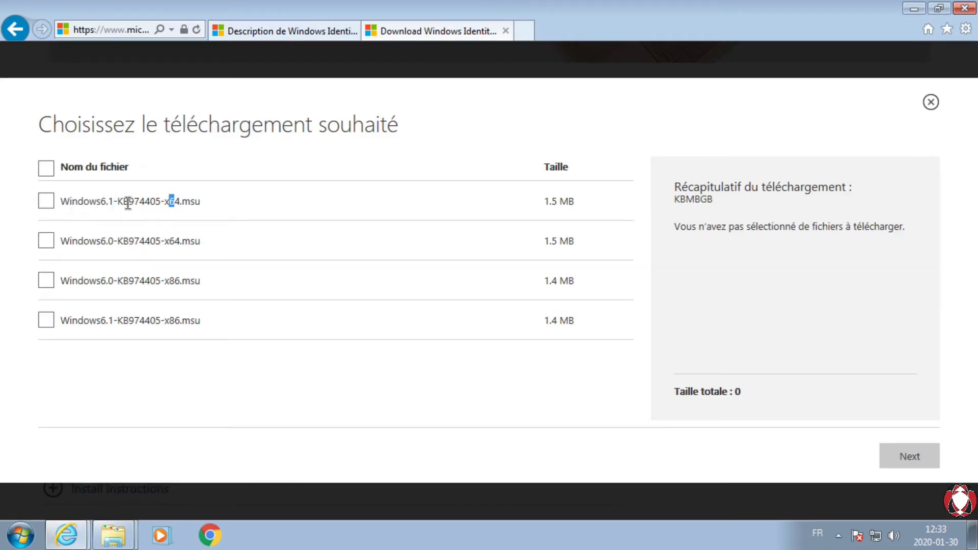
Step: Choose Windows6.1-KB974405-x64.msu for download, continue, and allow the site's blocked pop-up once
click(47, 202)
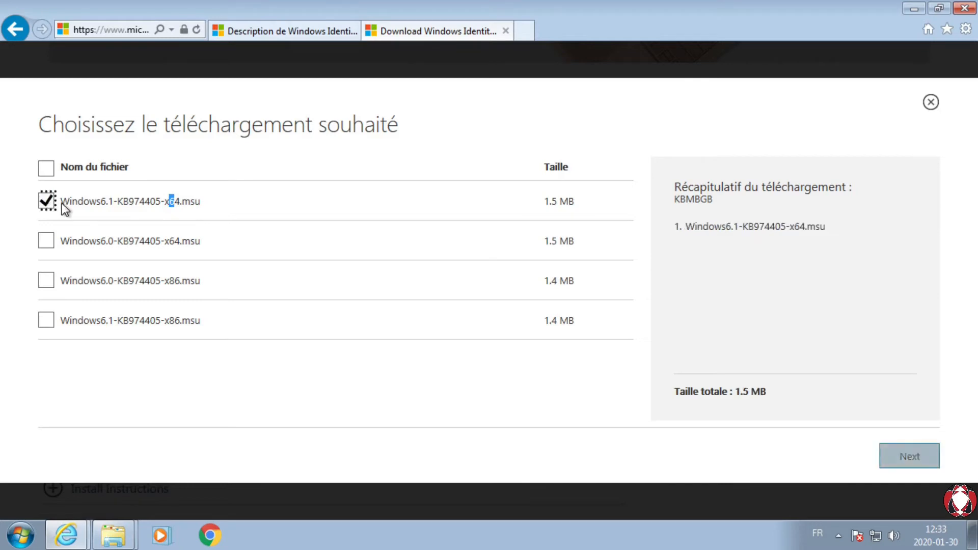
click(908, 463)
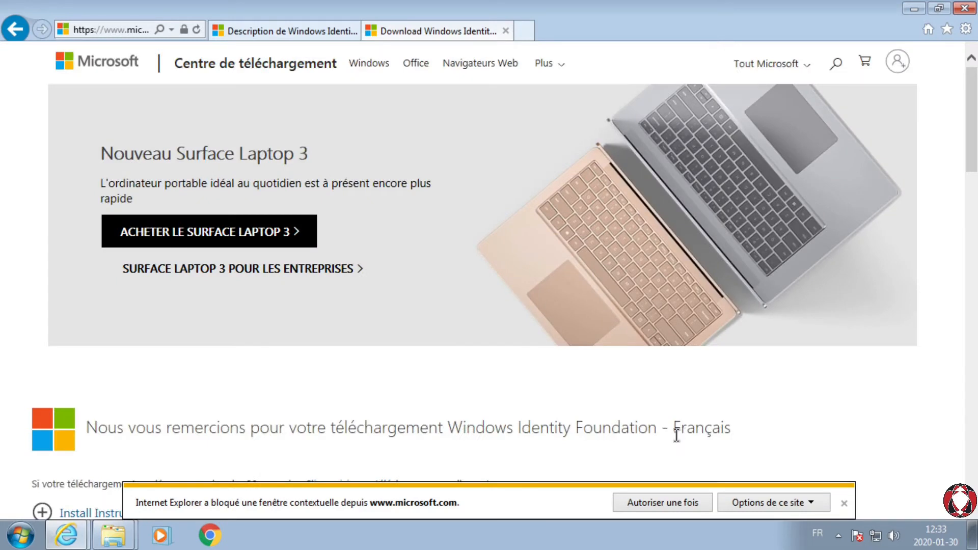
click(674, 509)
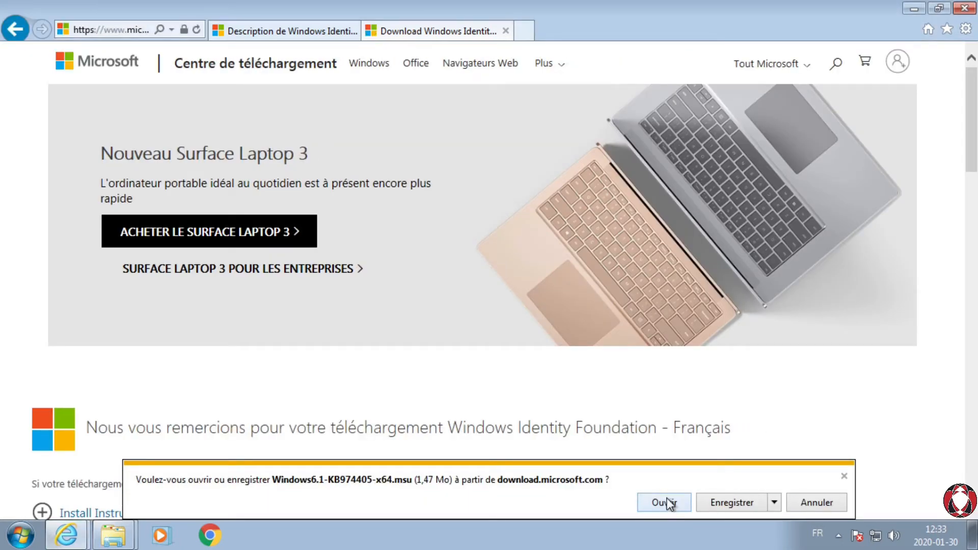
Step: Save Windows6.1-KB974405-x64.msu to the prerequis folder inside SPF
click(774, 502)
click(812, 485)
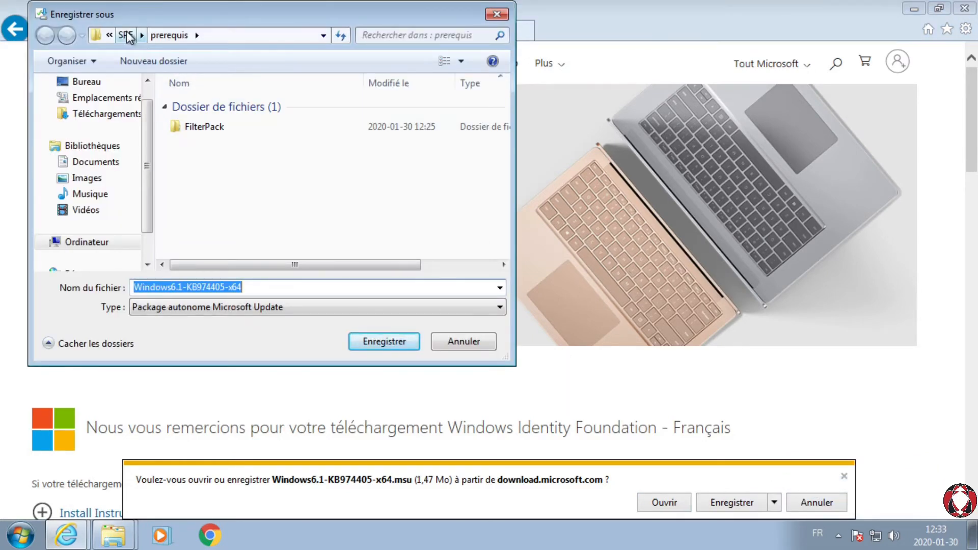
click(161, 36)
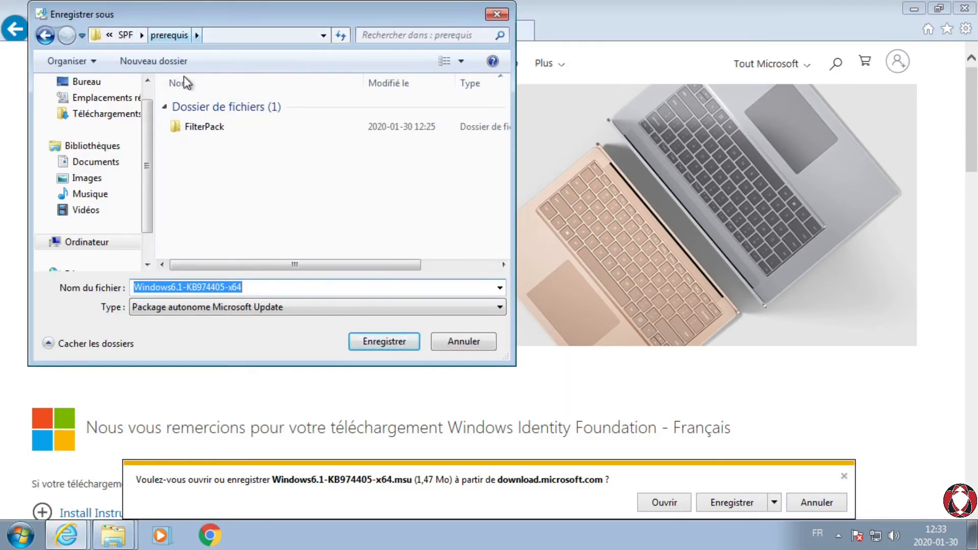
click(390, 342)
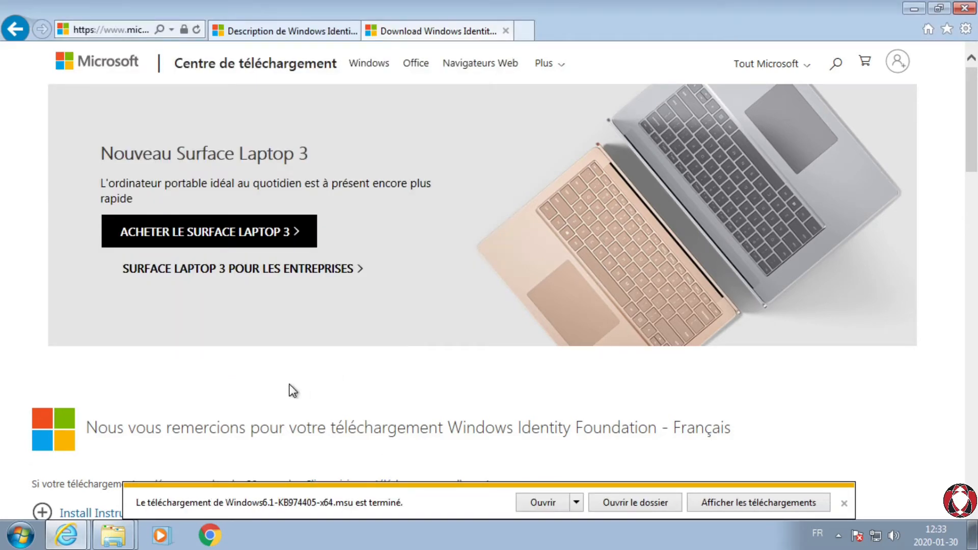
Step: Install the Windows6.1-KB974405-x64 update from the prerequis folder, accepting its licence terms and closing the installer when done
click(113, 535)
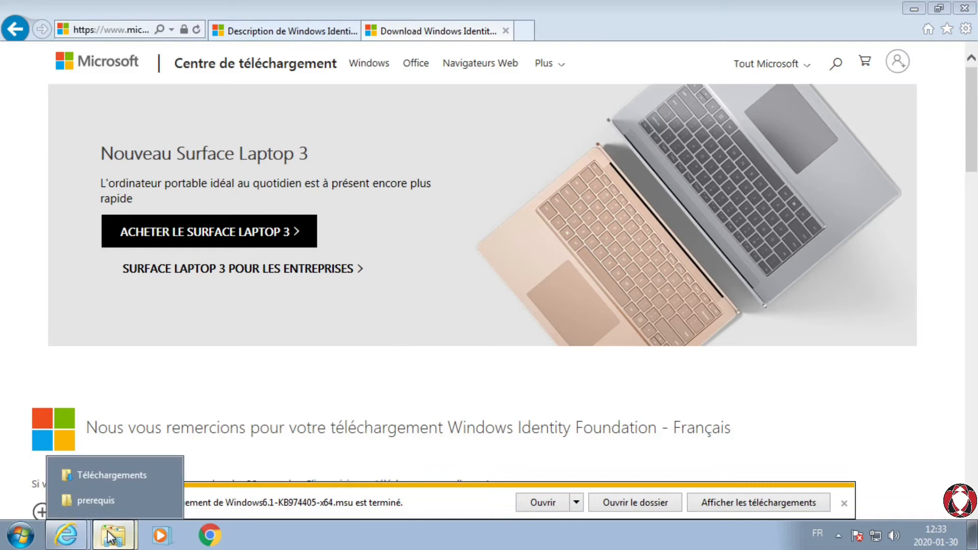
click(102, 496)
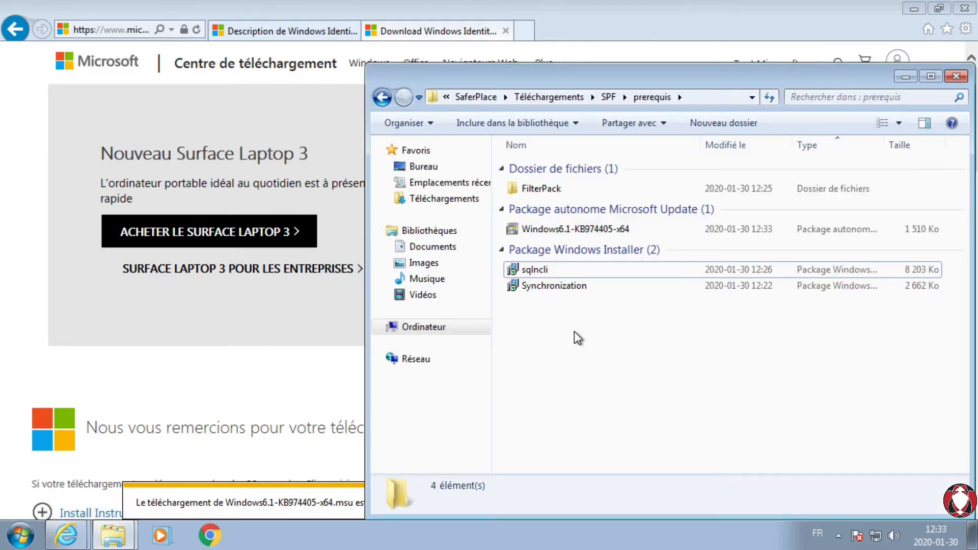
double_click(560, 232)
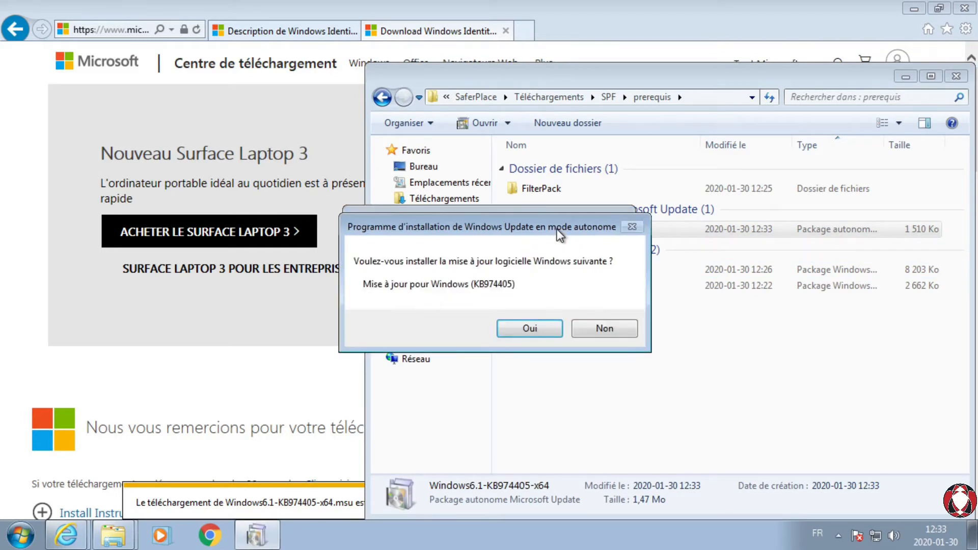
click(519, 329)
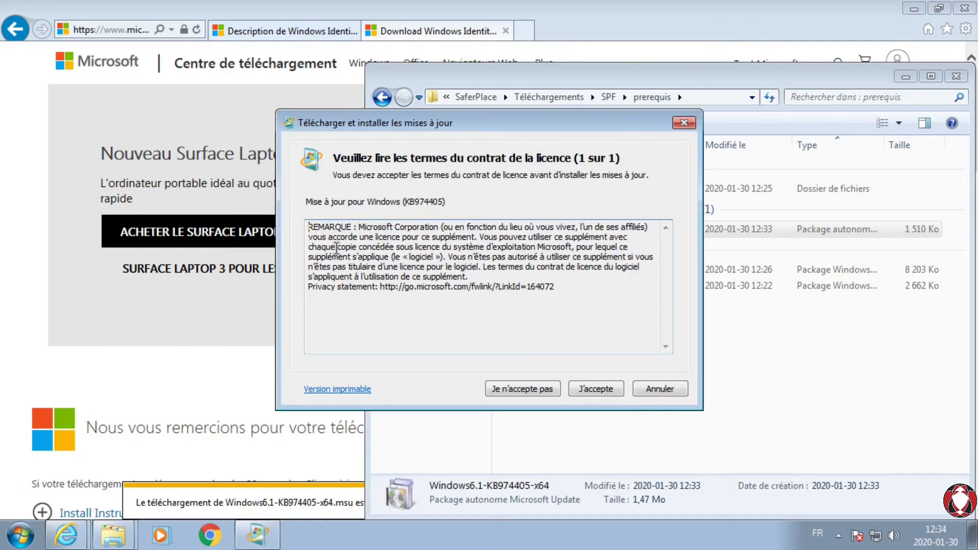
click(597, 390)
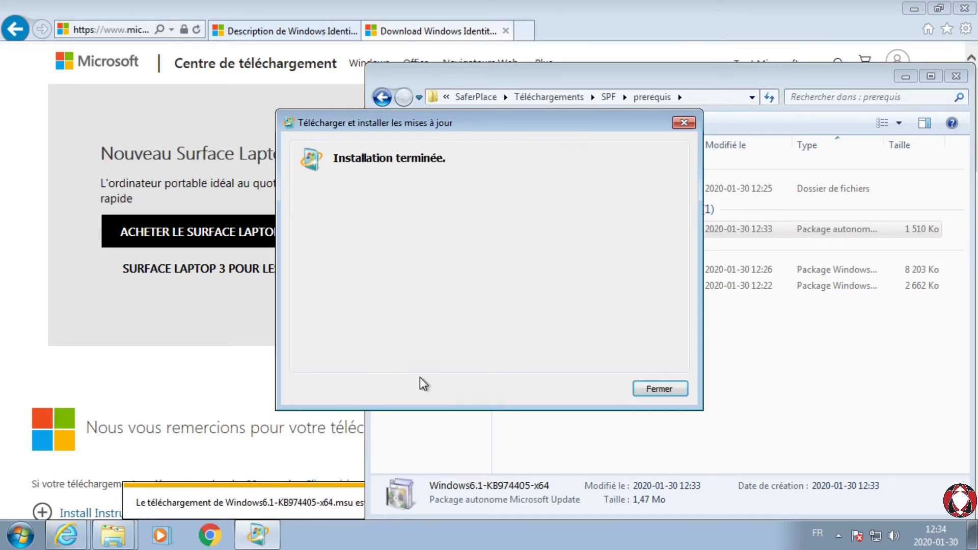
click(669, 392)
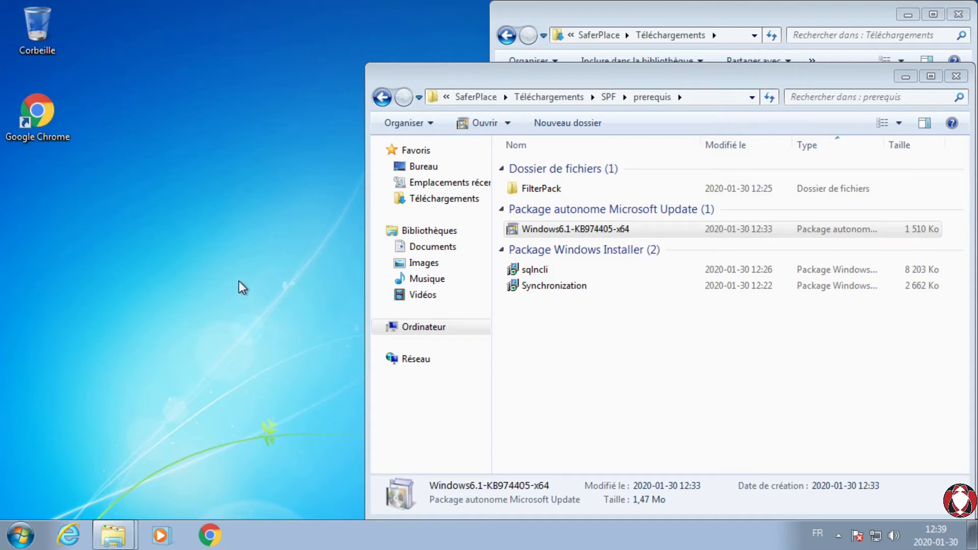
Step: View the Windows features list through the Control Panel's Programmes category and close both windows
click(20, 535)
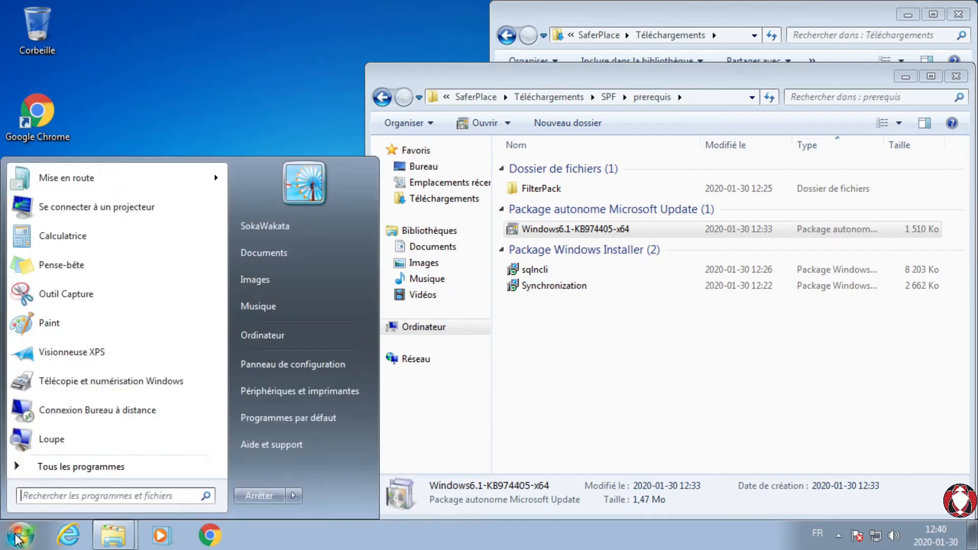
click(311, 366)
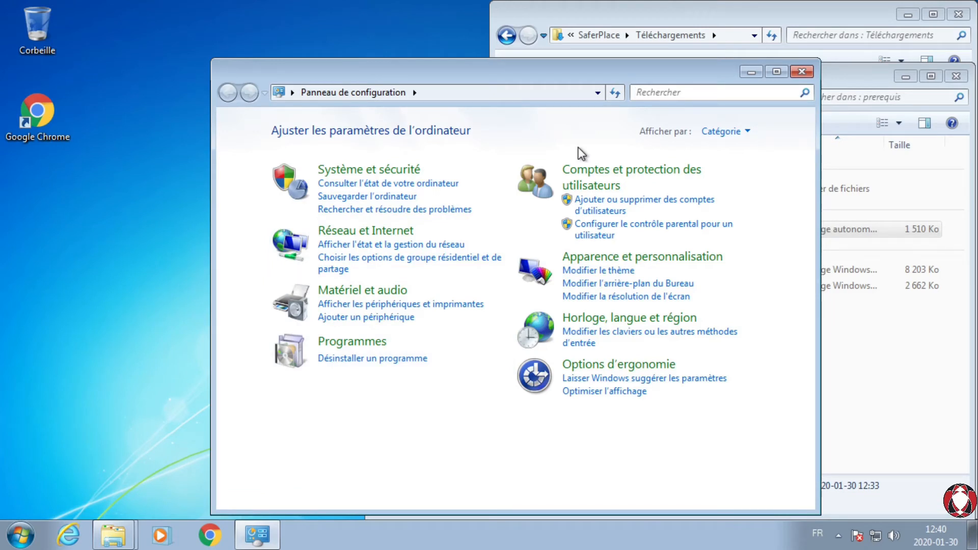
click(353, 344)
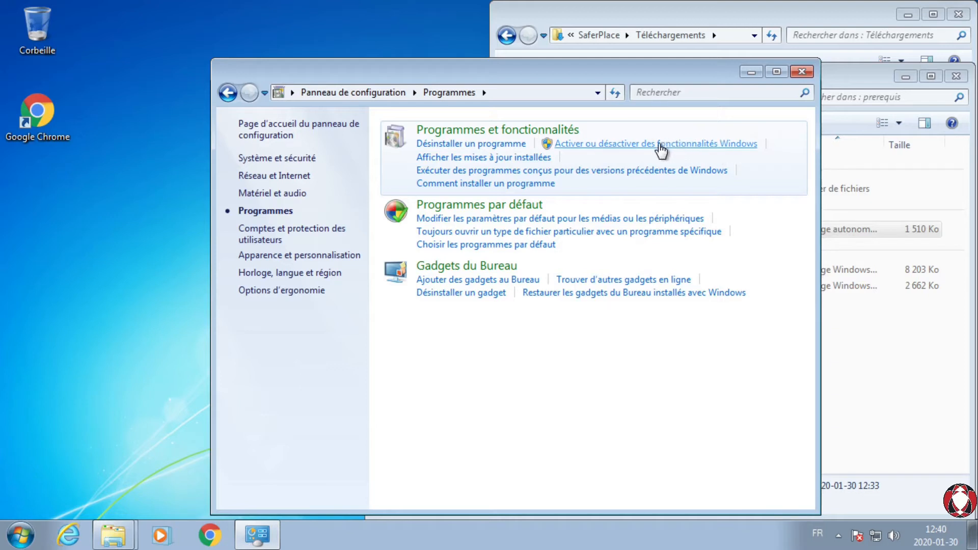
click(661, 147)
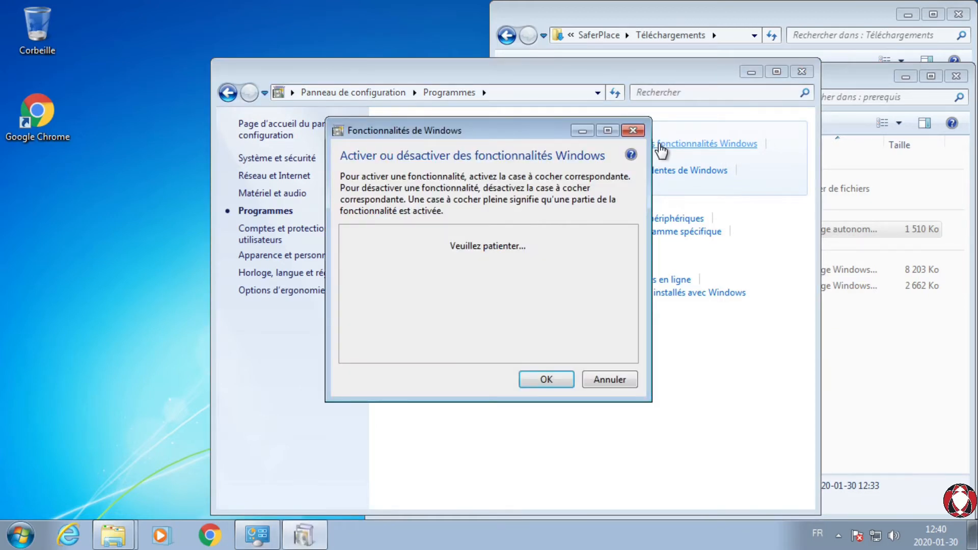
click(606, 131)
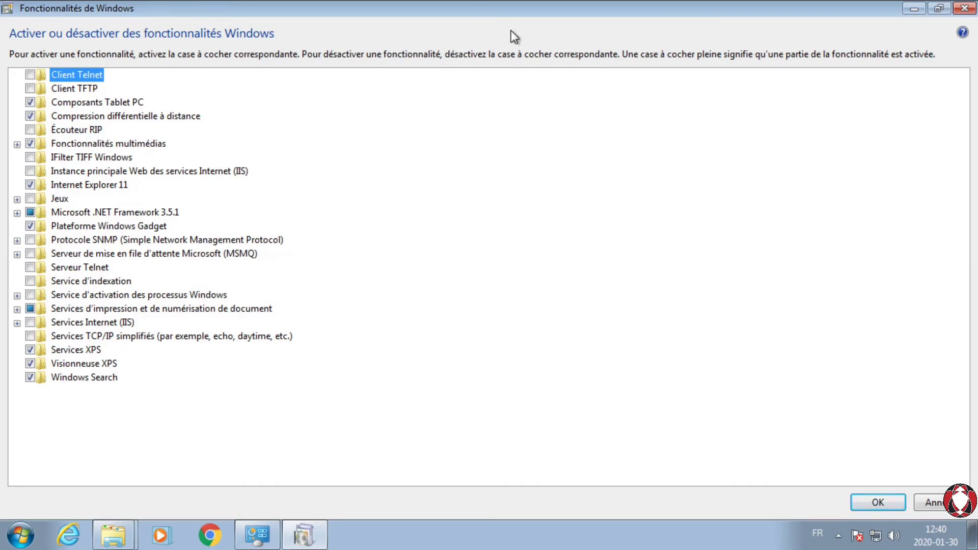
click(958, 11)
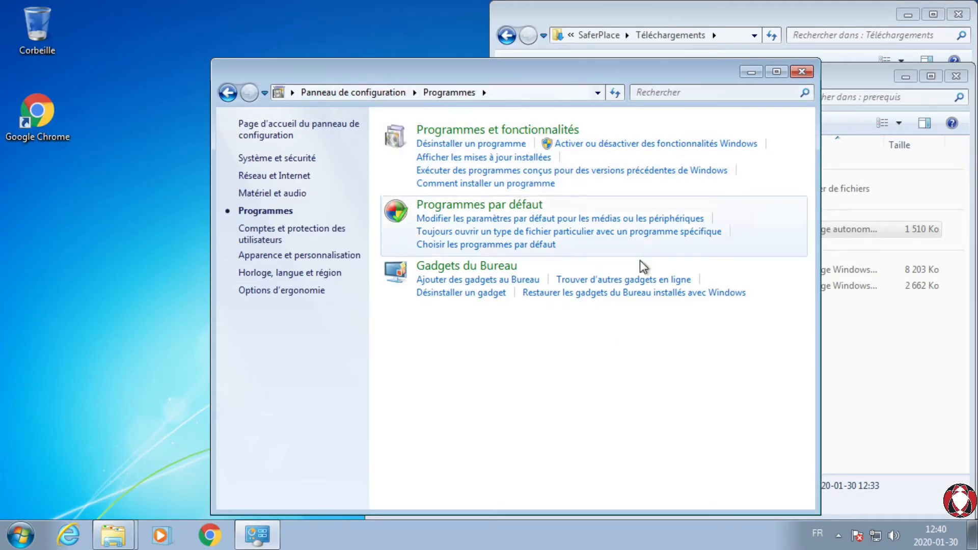
click(803, 73)
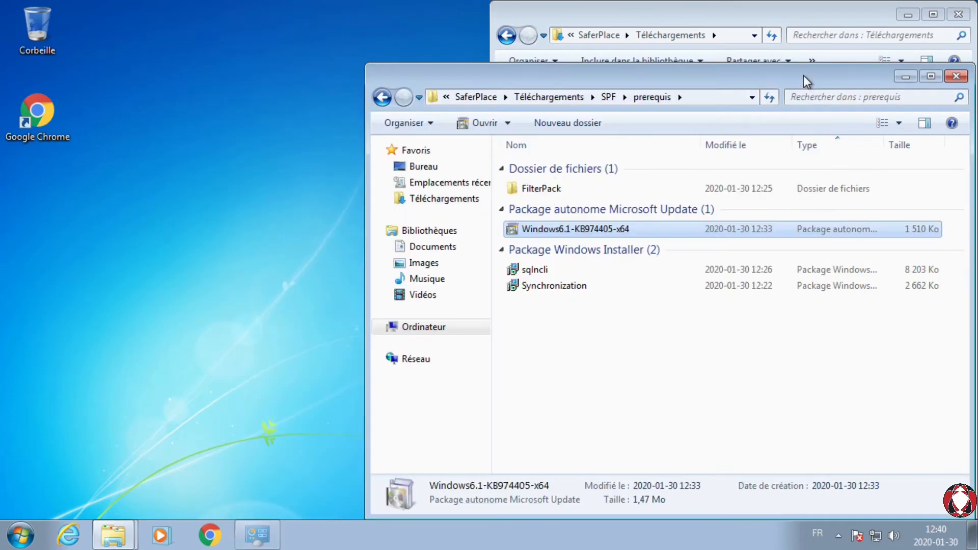
Step: Launch optionalfeatures from the Start menu search and maximize the Windows features window
click(21, 539)
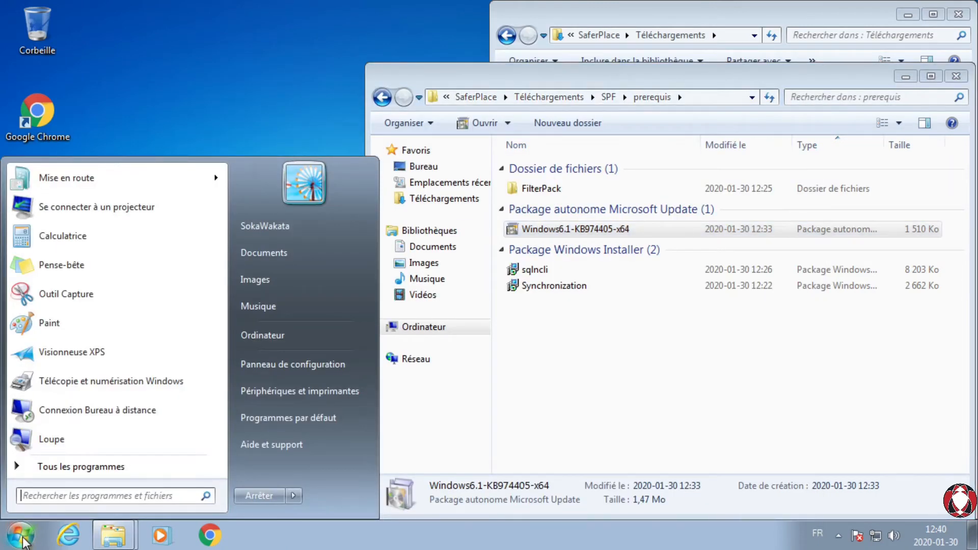
click(64, 497)
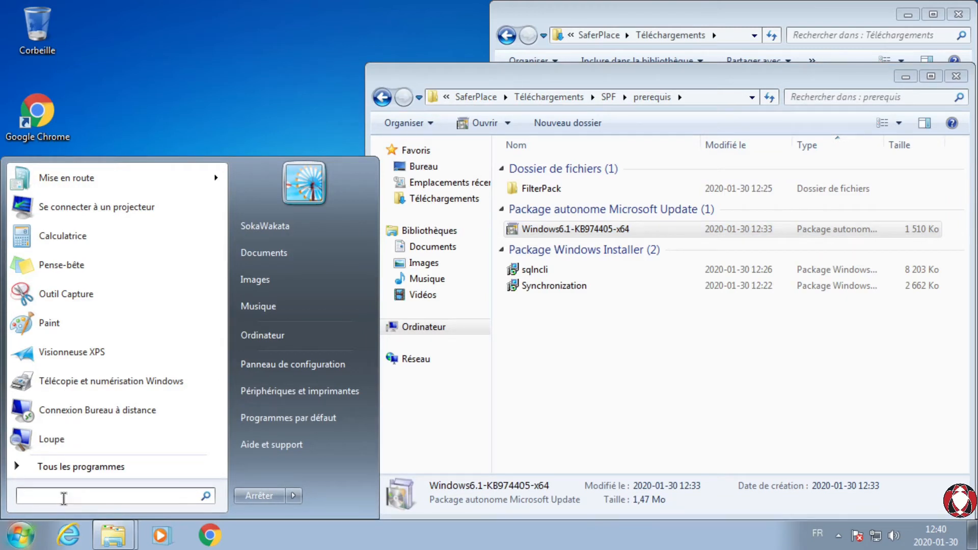
text(opti)
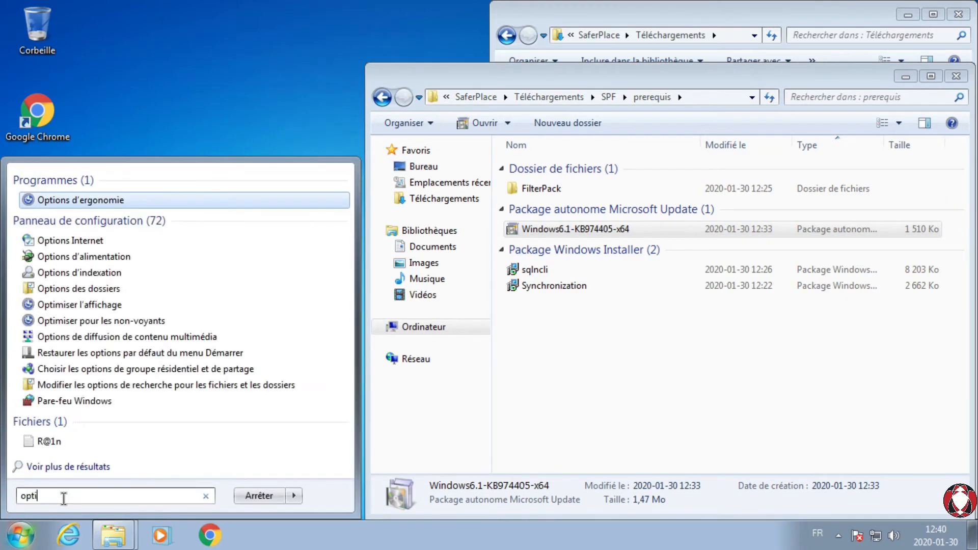
text(onalfea)
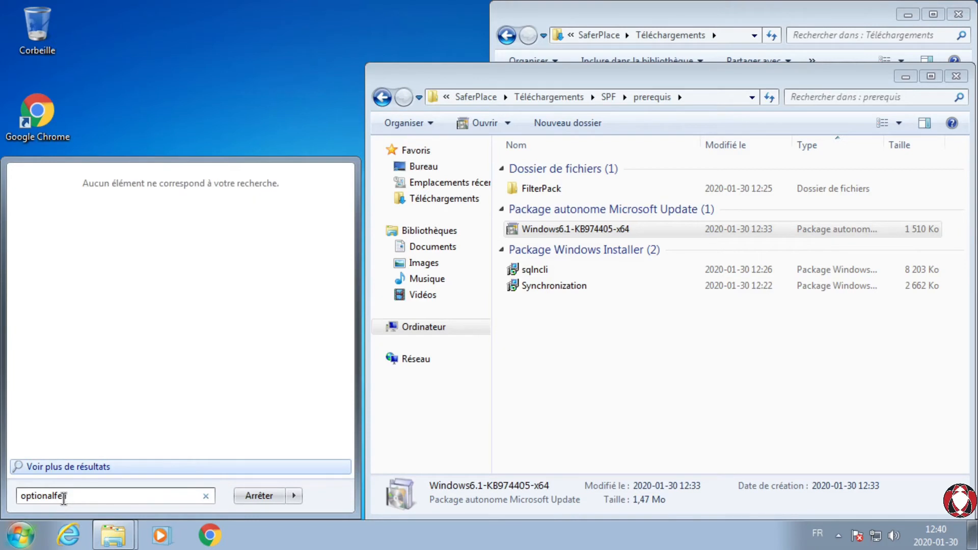
text(tures)
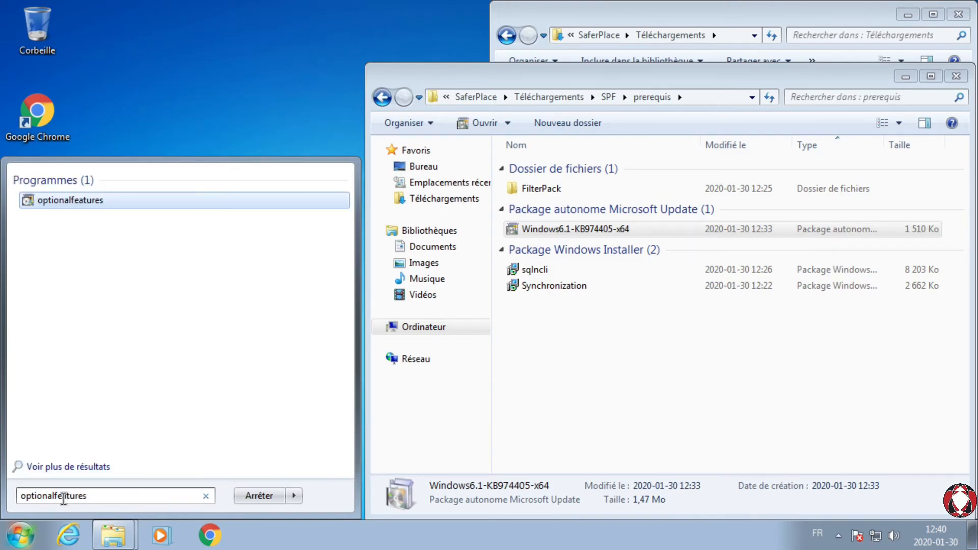
key(Return)
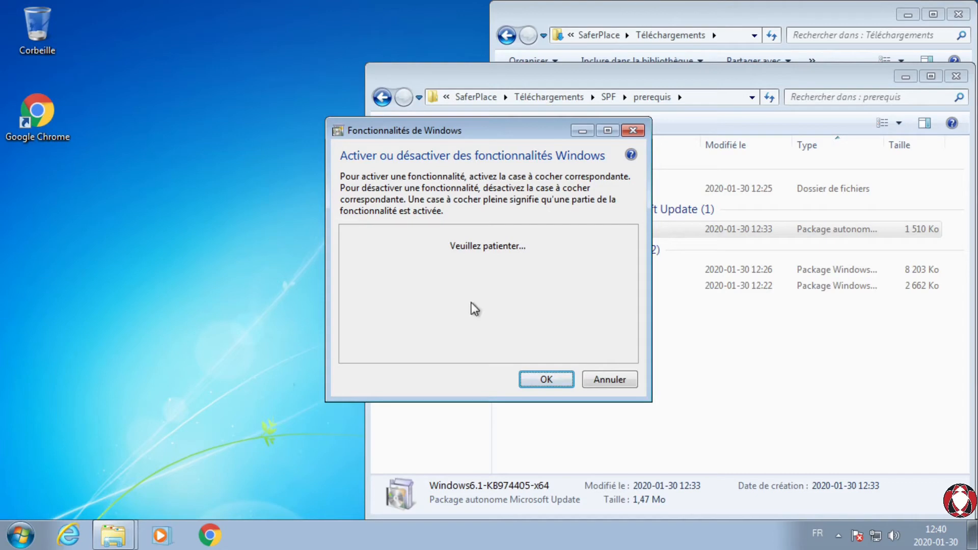
click(607, 130)
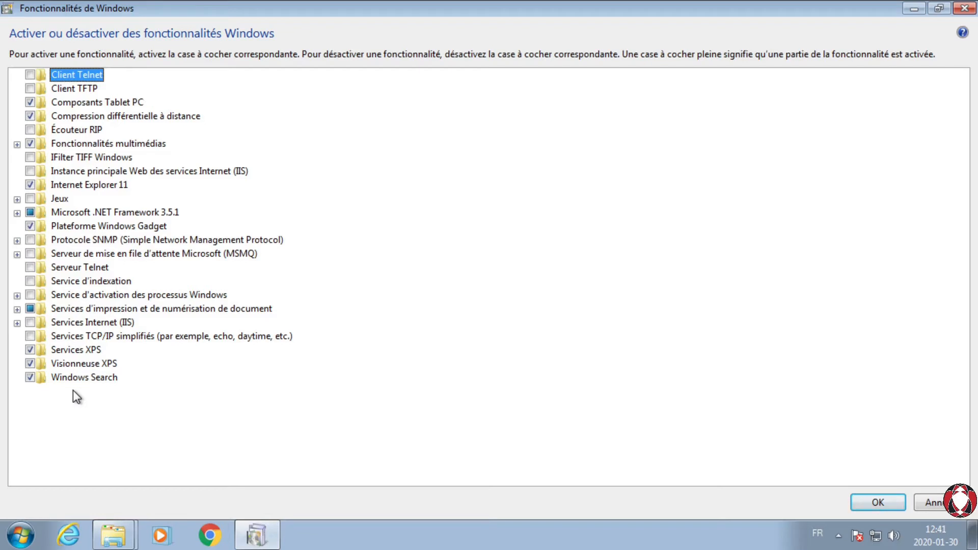
Step: Enable Services Internet (IIS) and expand its Outils d'administration Web subfeatures
click(29, 322)
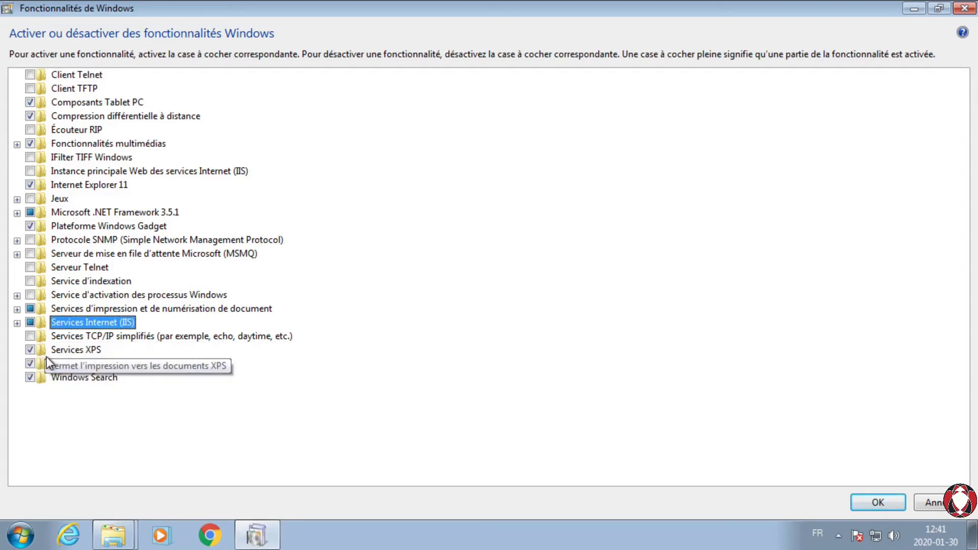
click(17, 322)
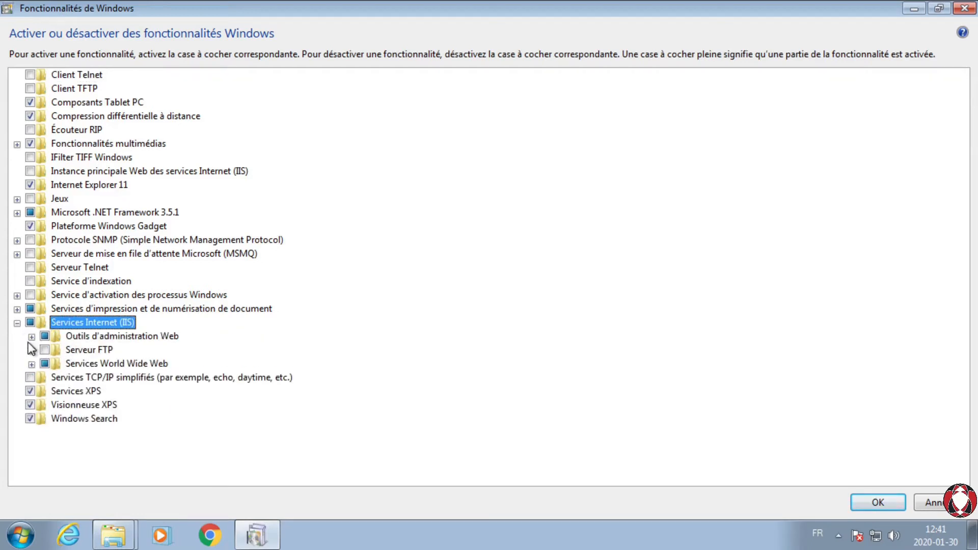
click(16, 323)
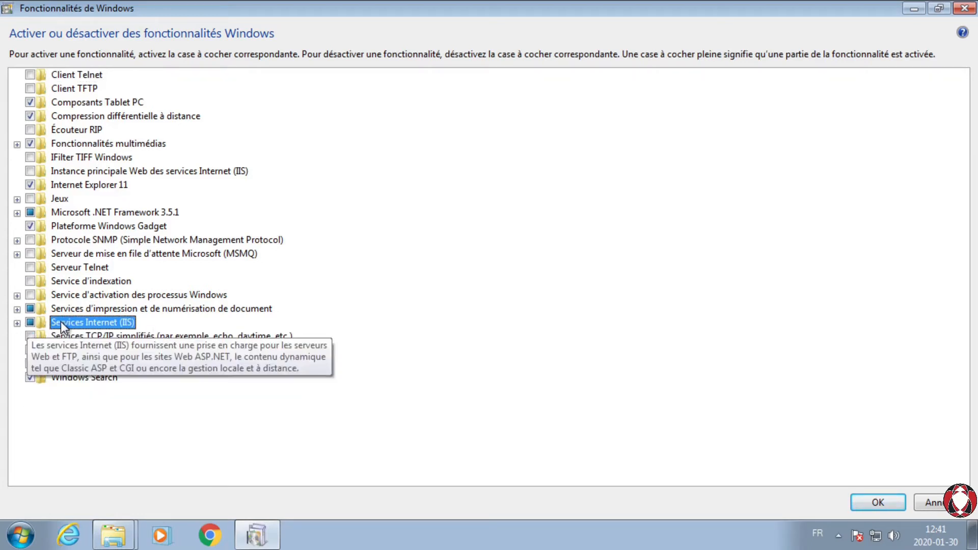
click(17, 323)
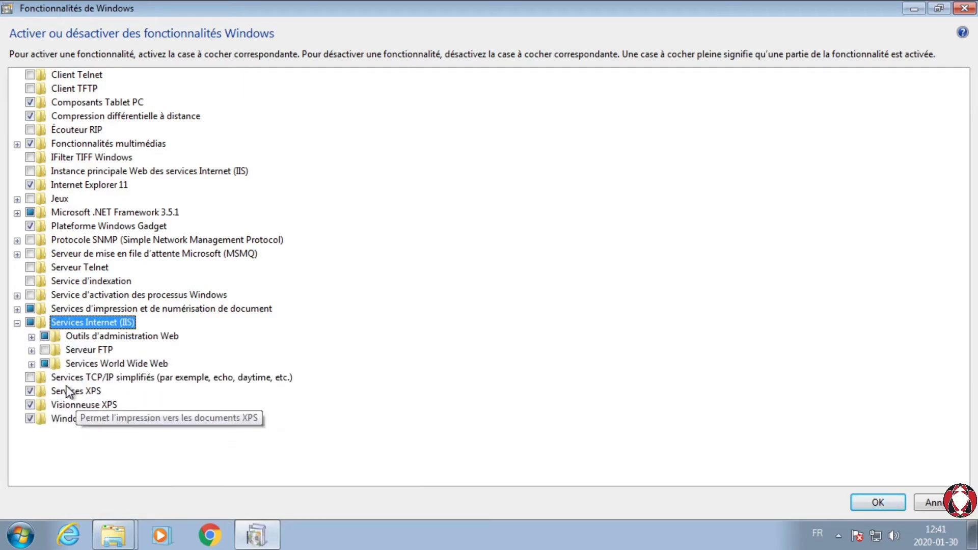
click(31, 337)
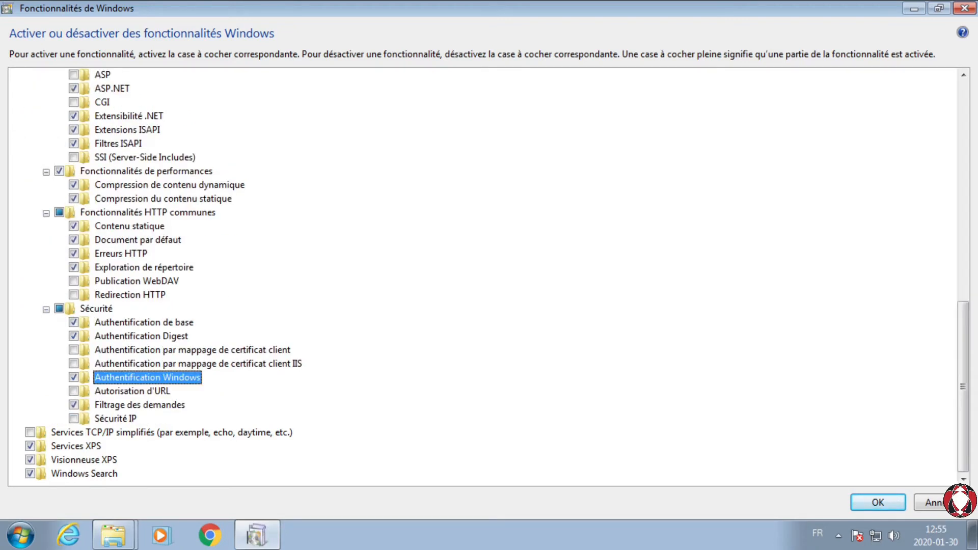
Step: Review the selected IIS features from Outils d'administration Web through Sécurité and apply the Windows feature changes
drag(965, 400, 974, 281)
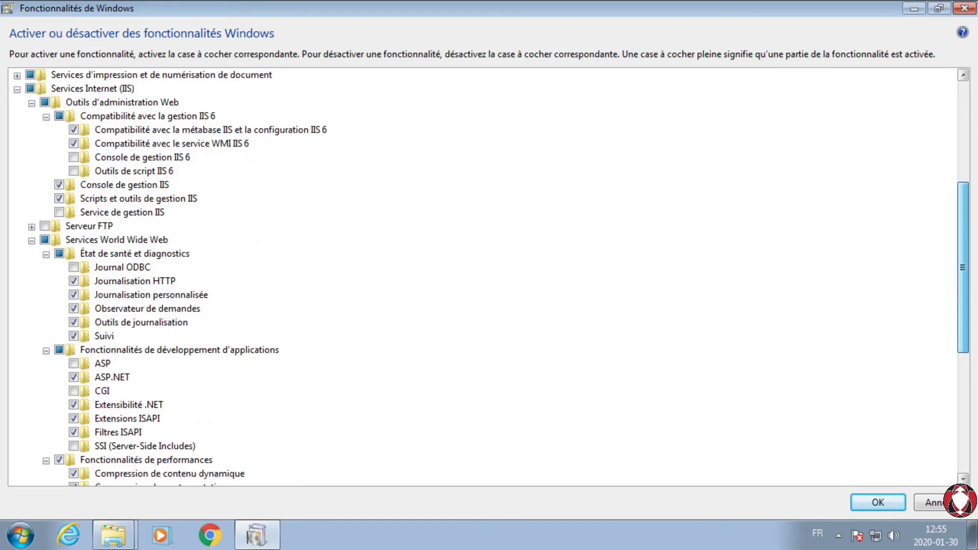
drag(974, 283, 974, 284)
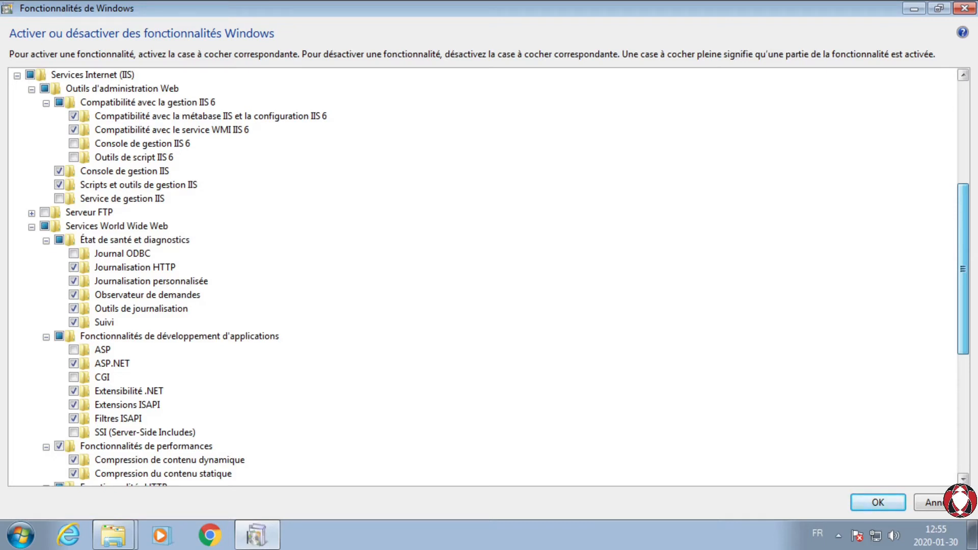
scroll(951, 329, down, 5)
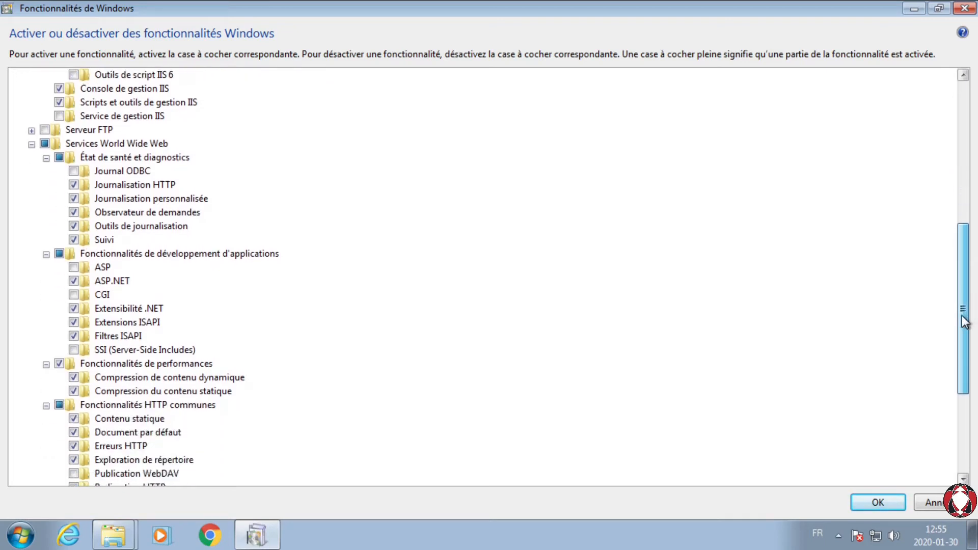
drag(953, 353, 955, 401)
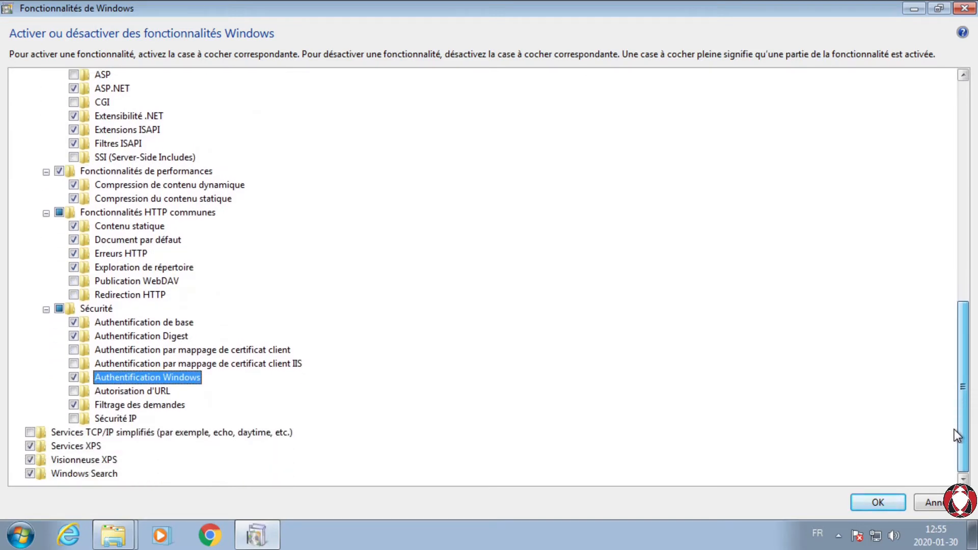
click(886, 506)
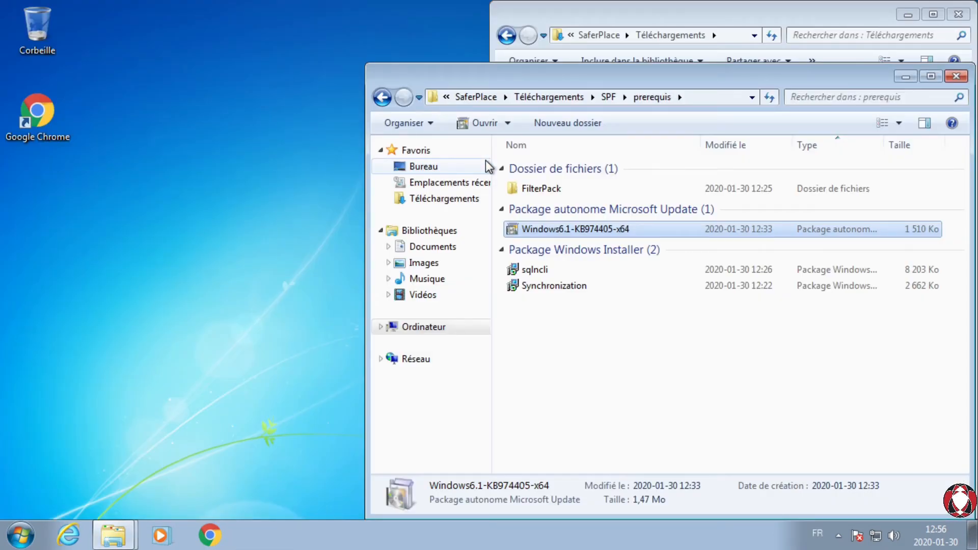
Step: Open the config XML file from the Files\Setup subfolder of SPF2010 for editing in Notepad and reposition its window
click(181, 298)
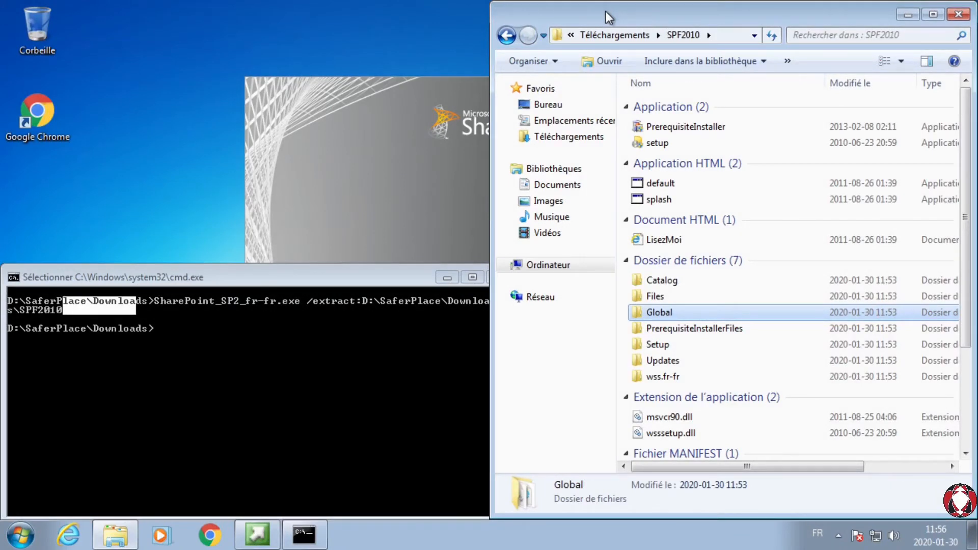
double_click(670, 296)
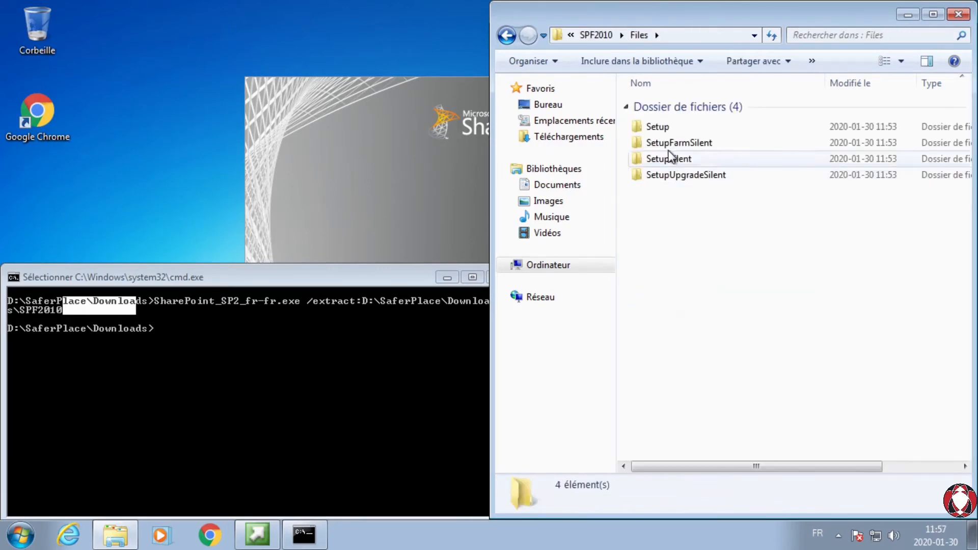
double_click(658, 126)
click(662, 128)
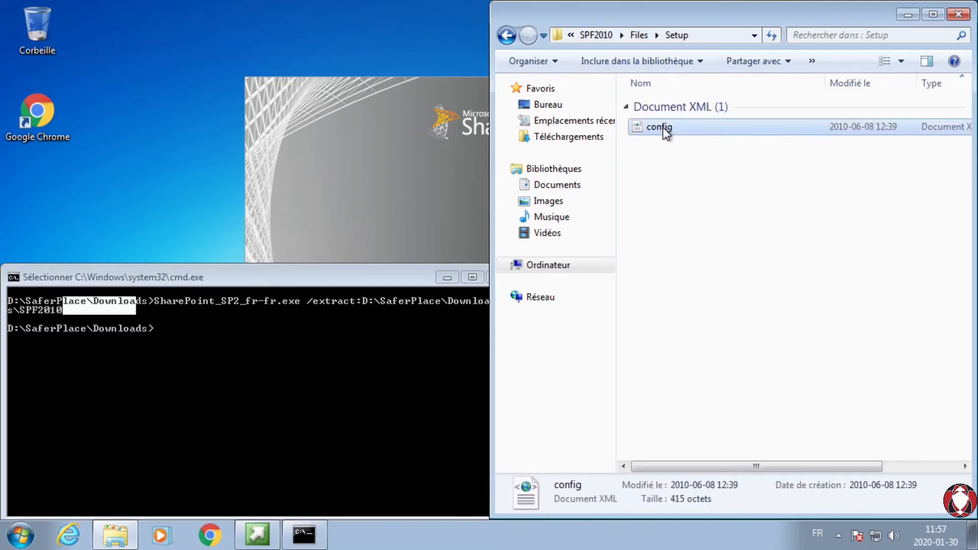
right_click(662, 128)
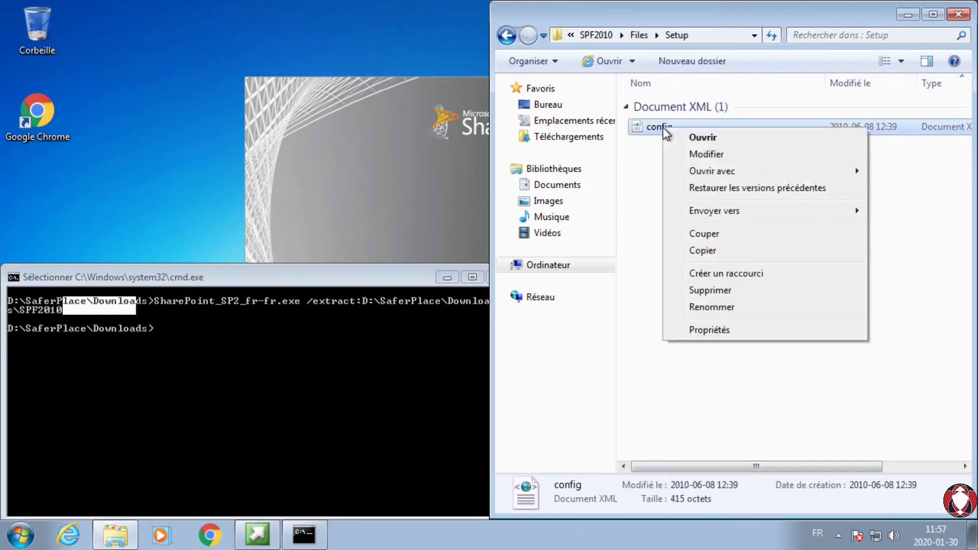
click(722, 155)
drag(305, 30, 513, 93)
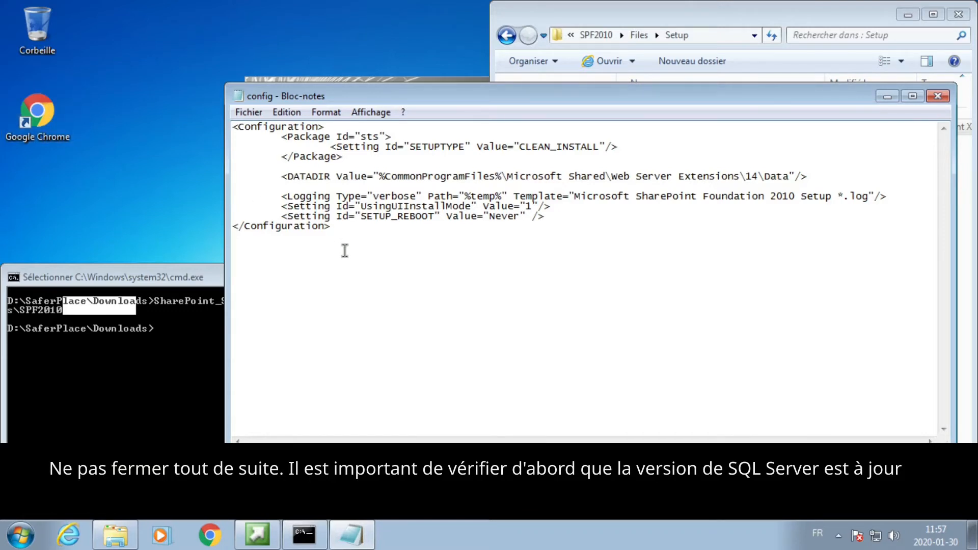
Step: Add the line <Setting Id="AllowWindowsClientInstall" Value="True"/> below the SETUP_REBOOT setting, then save and close the config file
click(569, 216)
key(Return)
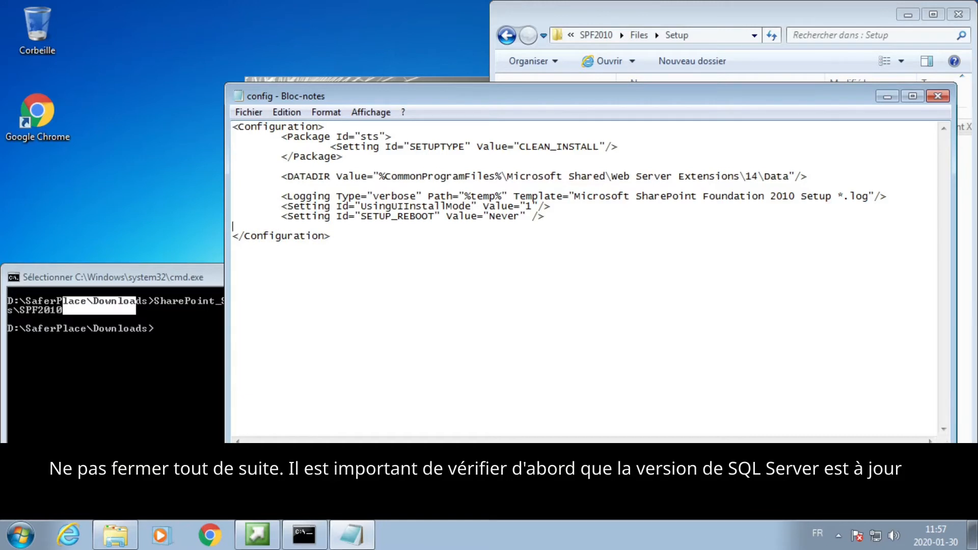
key(Tab)
text(<Setting Id="AllowWindowsClientInstall" Value="True"/>)
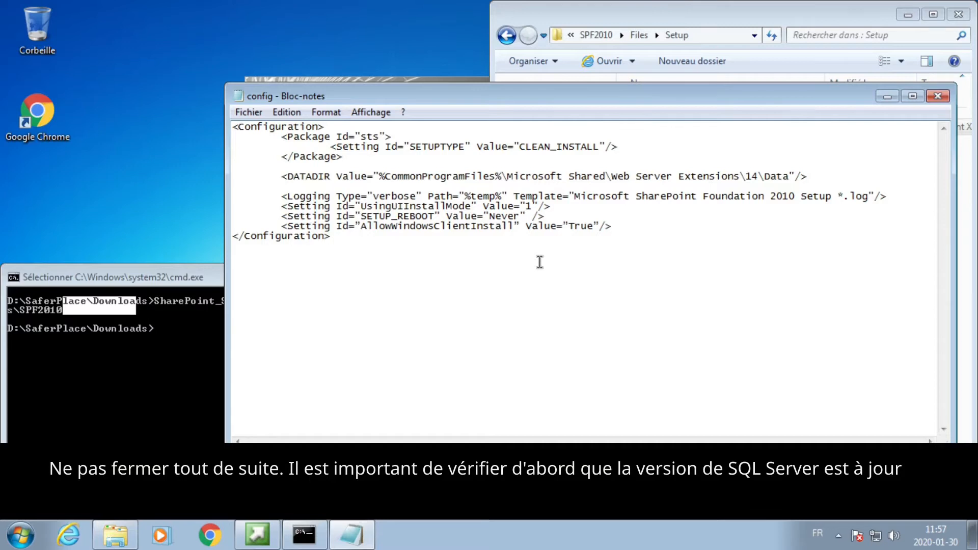
click(938, 96)
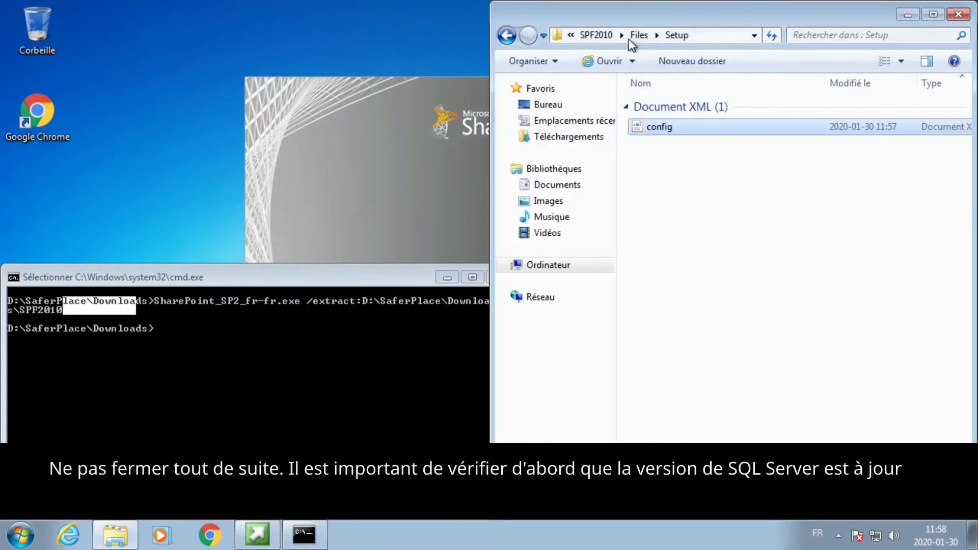
Step: Run setup from the SPF2010 folder and authorize it to make changes to the computer
click(601, 38)
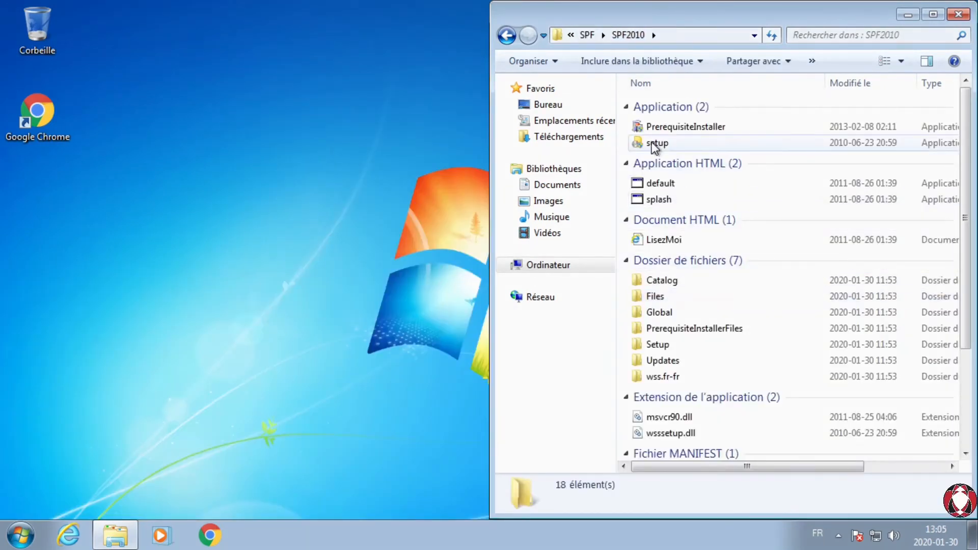
double_click(652, 144)
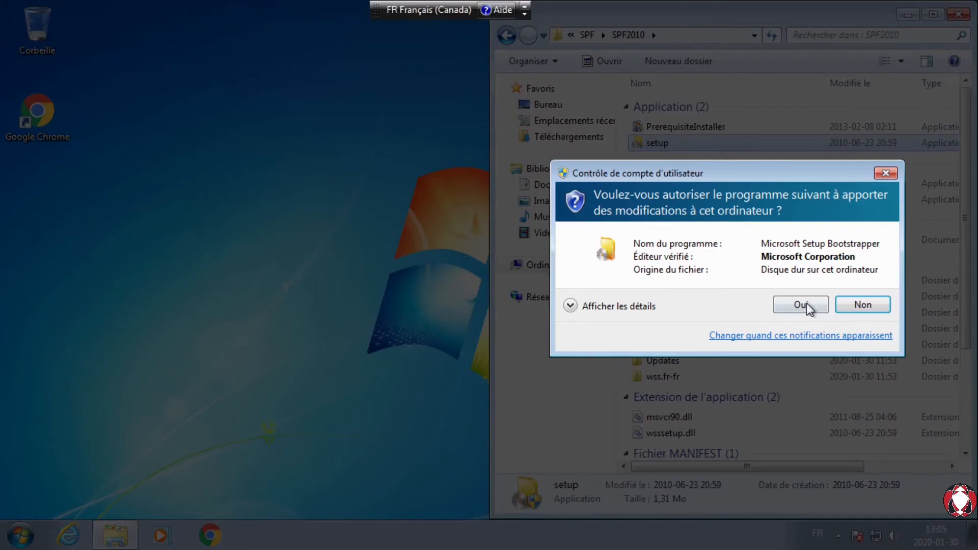
click(808, 308)
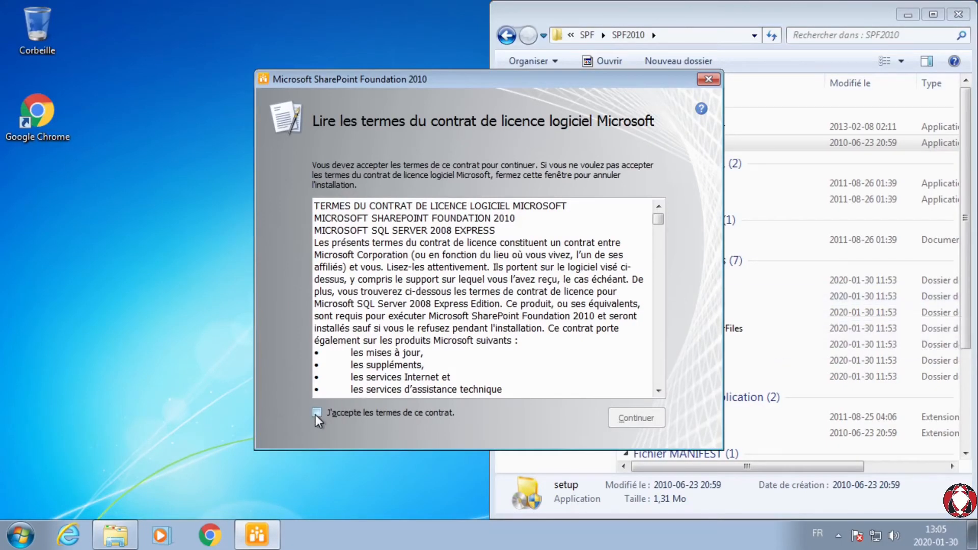
Step: Accept the Microsoft software licence terms and start the Autonome installation of SharePoint Foundation 2010
click(316, 413)
click(646, 423)
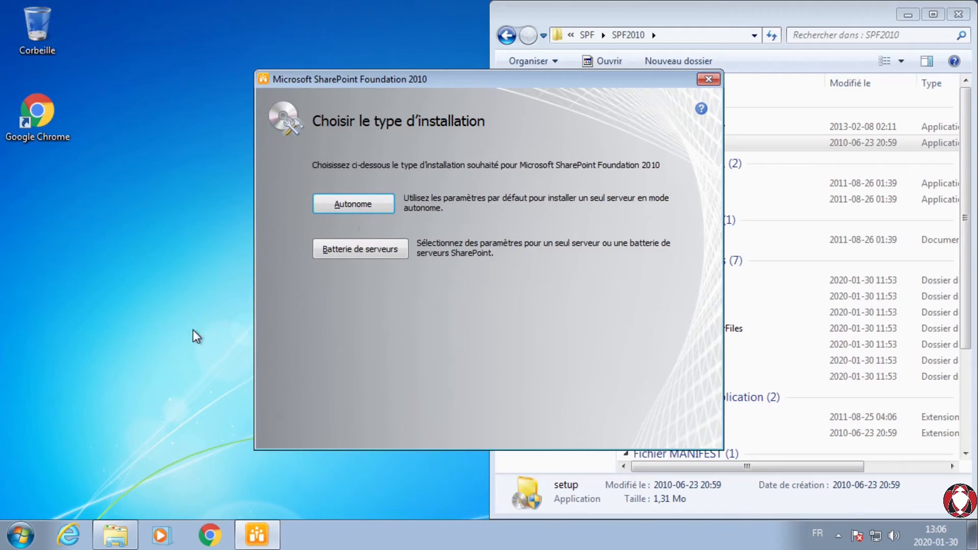
click(349, 206)
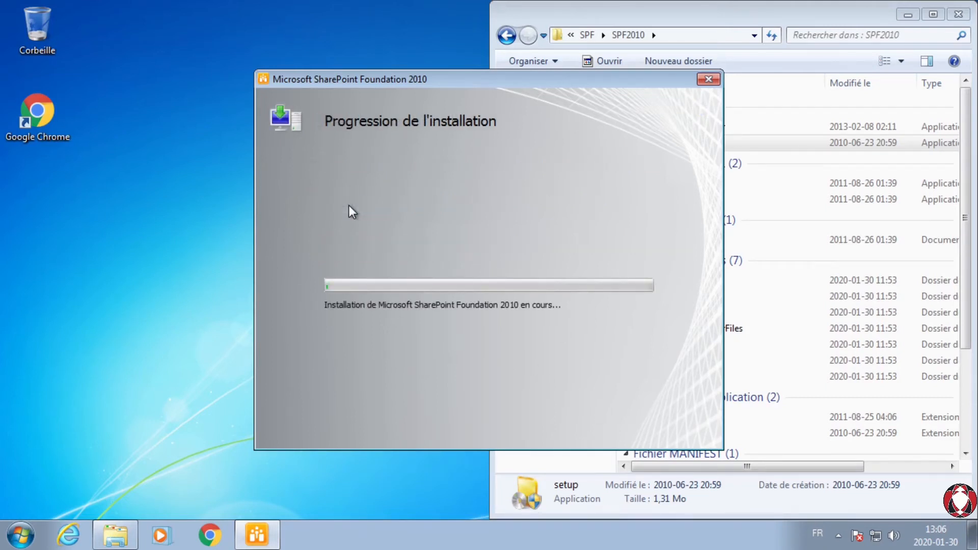
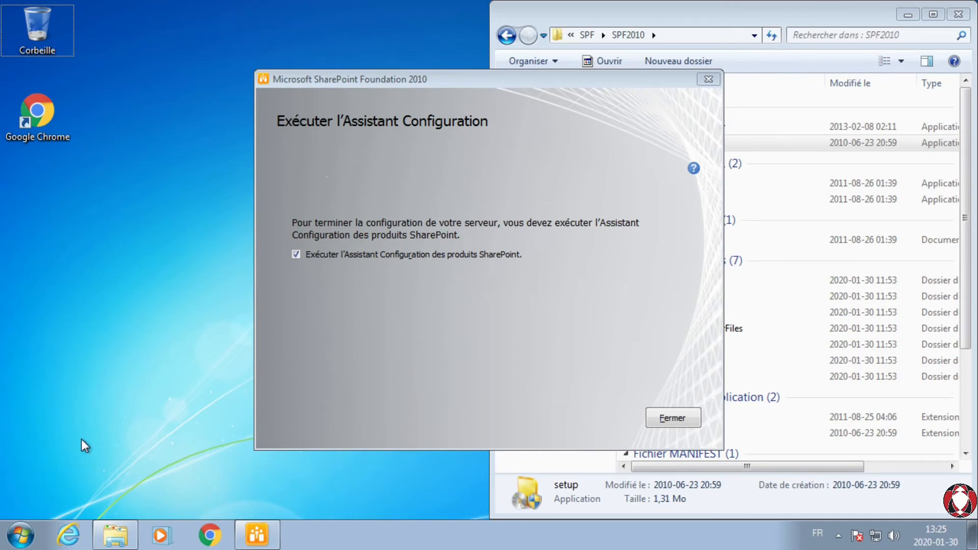
Step: Launch the SQL Server configuration manager from the Microsoft SQL Server 2008 configuration tools and authorize it to make changes
click(28, 535)
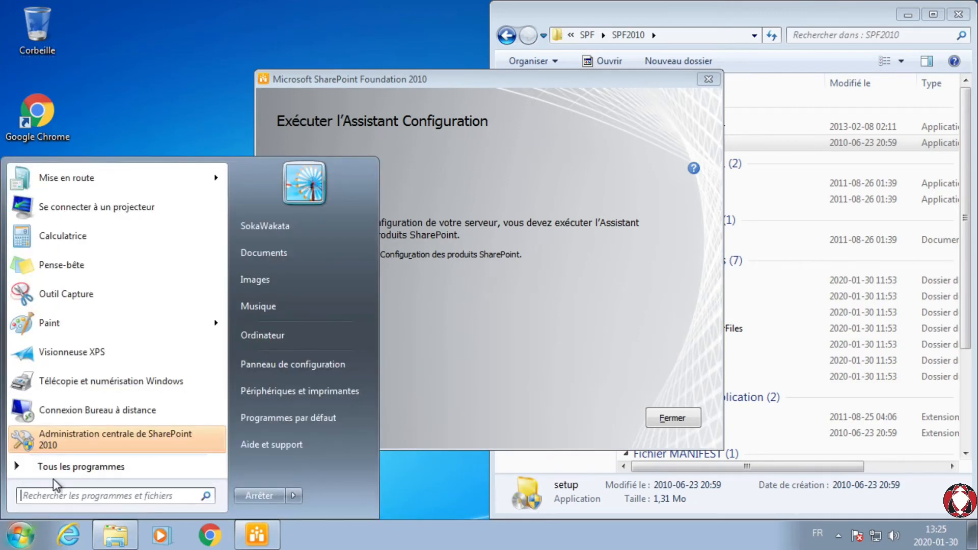
click(60, 466)
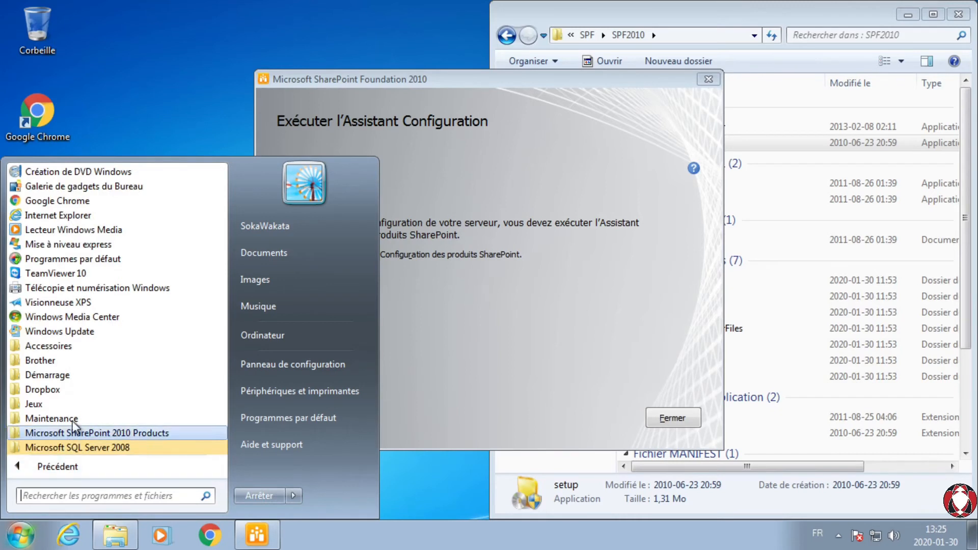
click(87, 451)
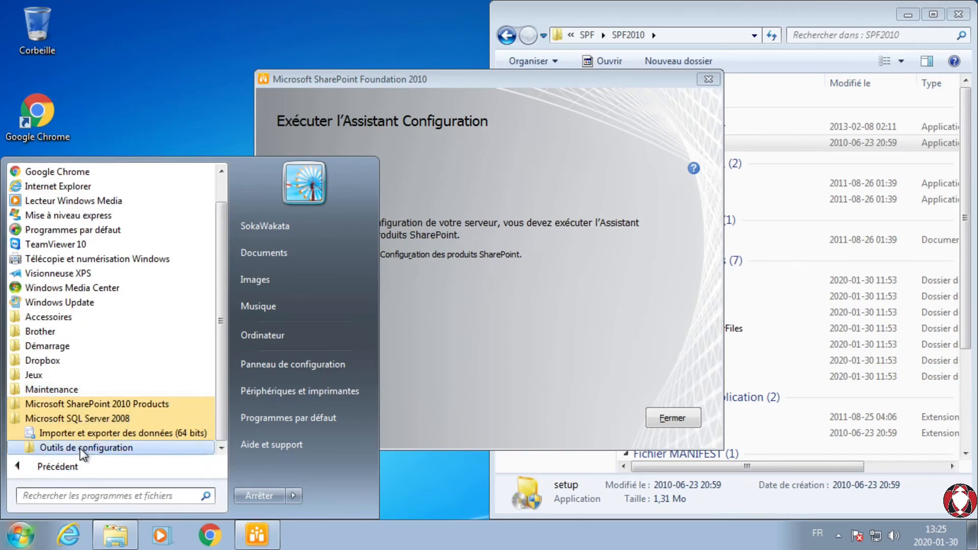
click(81, 448)
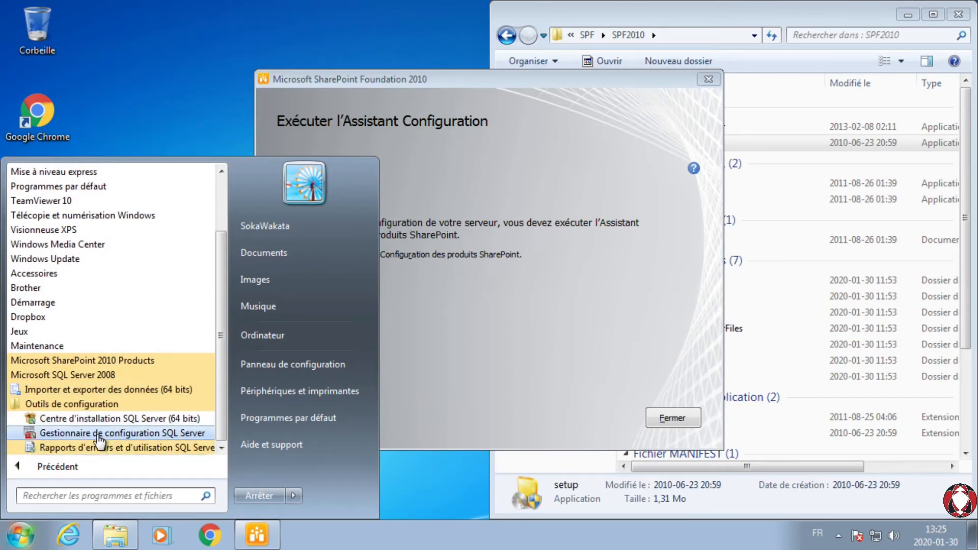
click(98, 434)
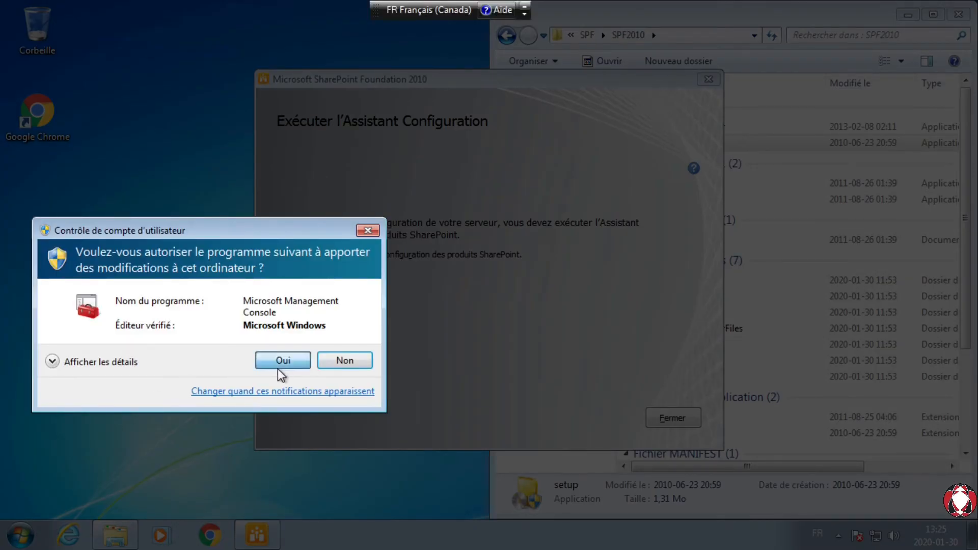
click(278, 365)
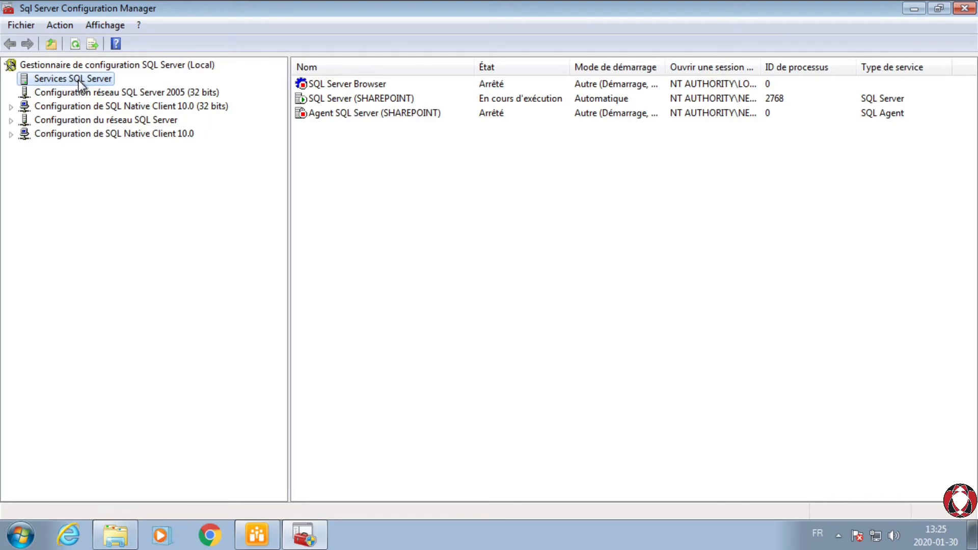
Step: Check the edition name and service pack level in the advanced properties of SQL Server (SHAREPOINT), then close the configuration manager
click(337, 102)
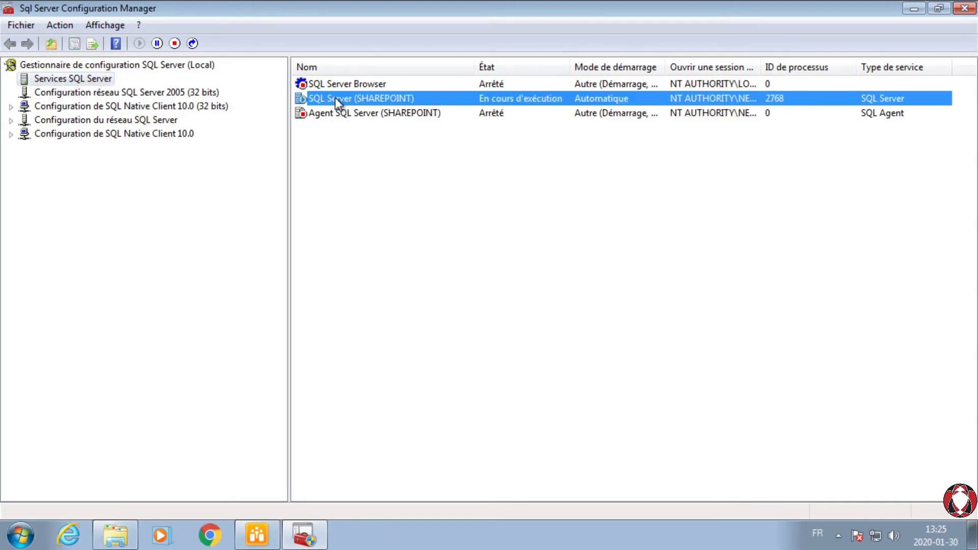
right_click(335, 98)
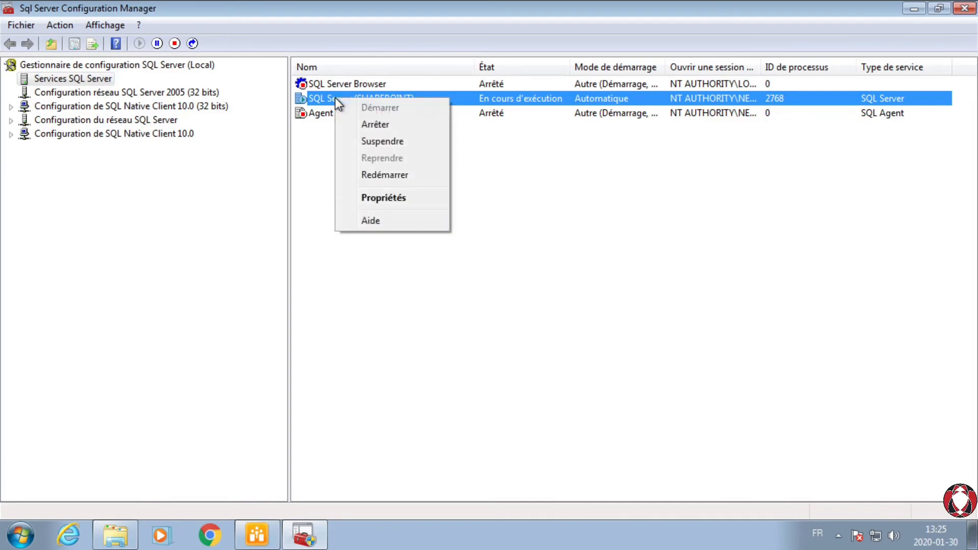
click(381, 196)
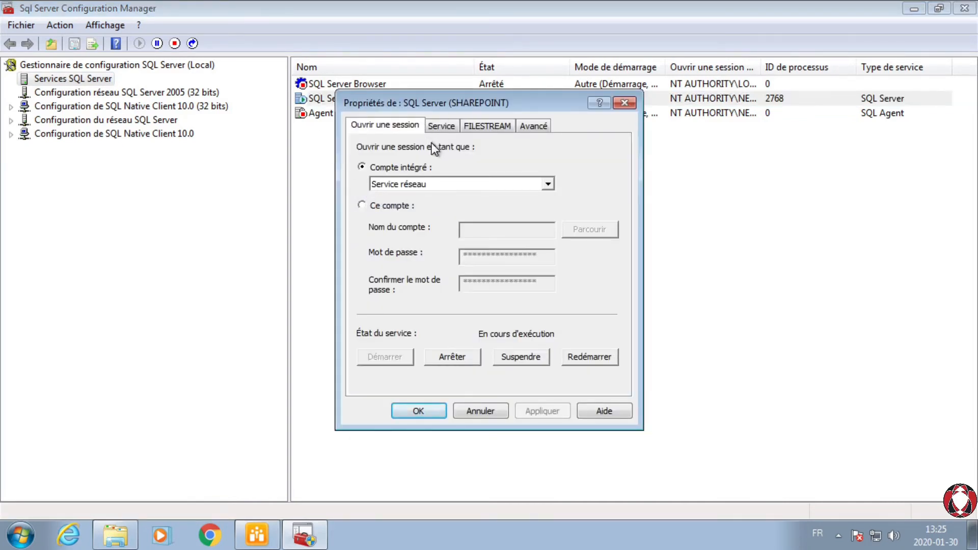
click(535, 128)
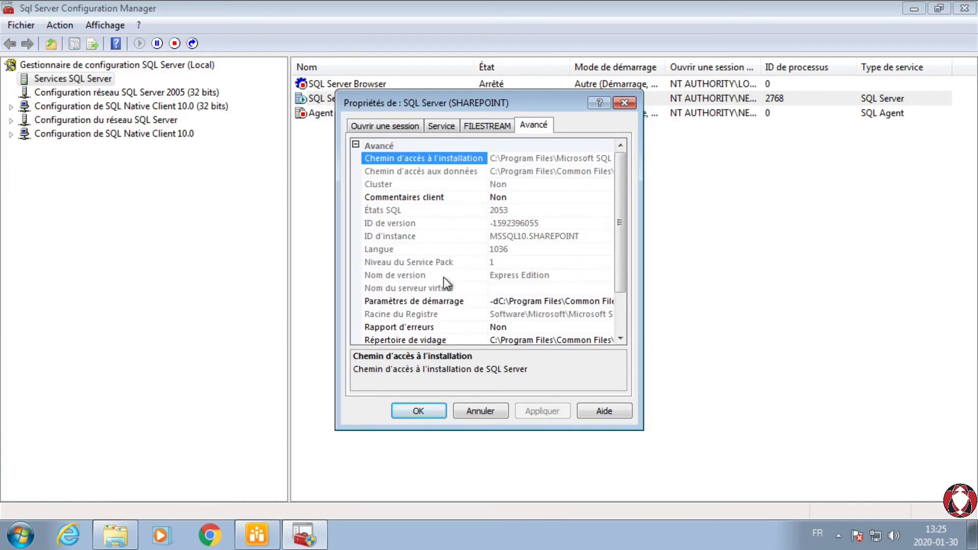
click(538, 275)
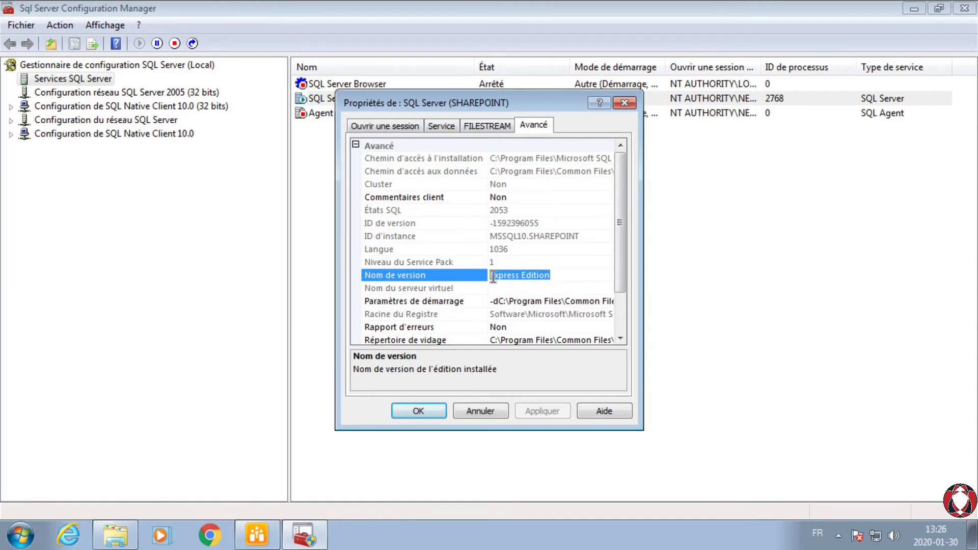
click(493, 263)
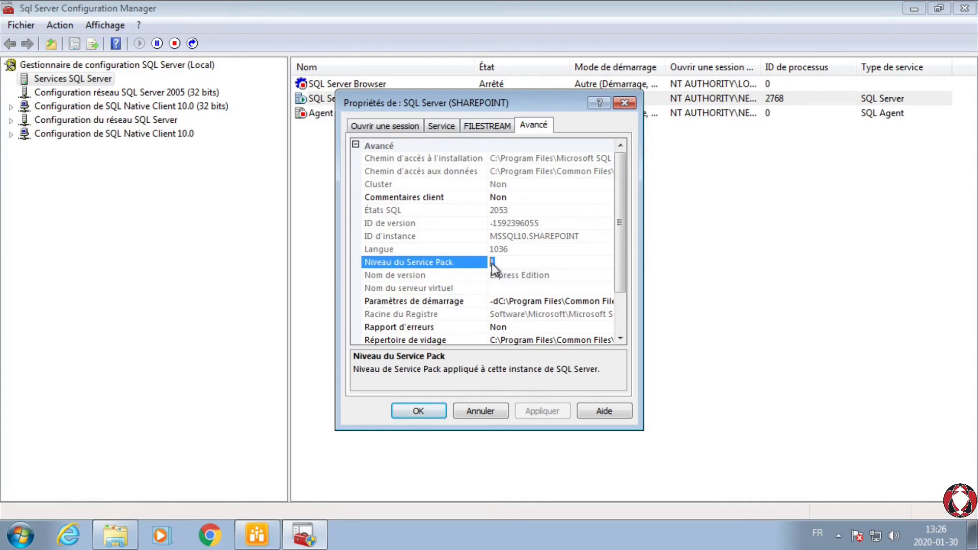
click(480, 411)
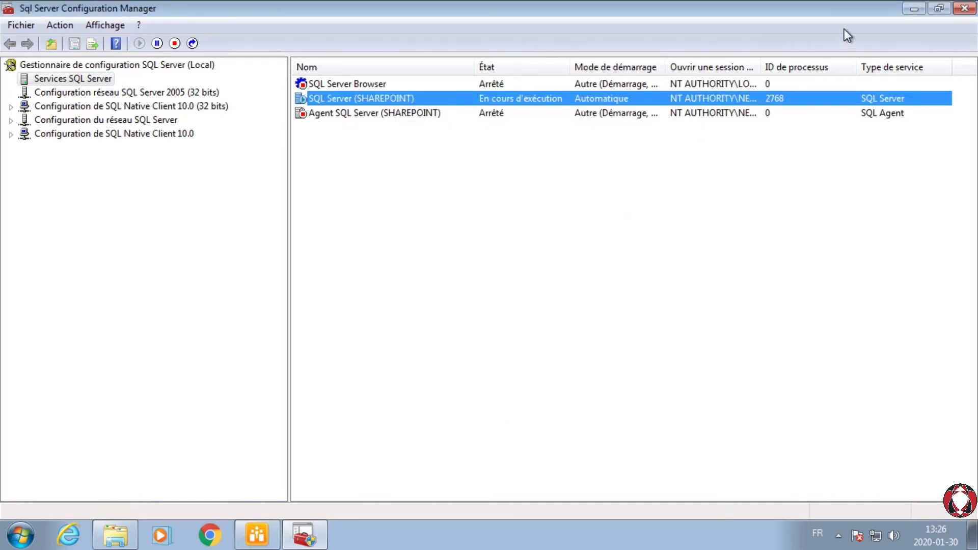
click(964, 8)
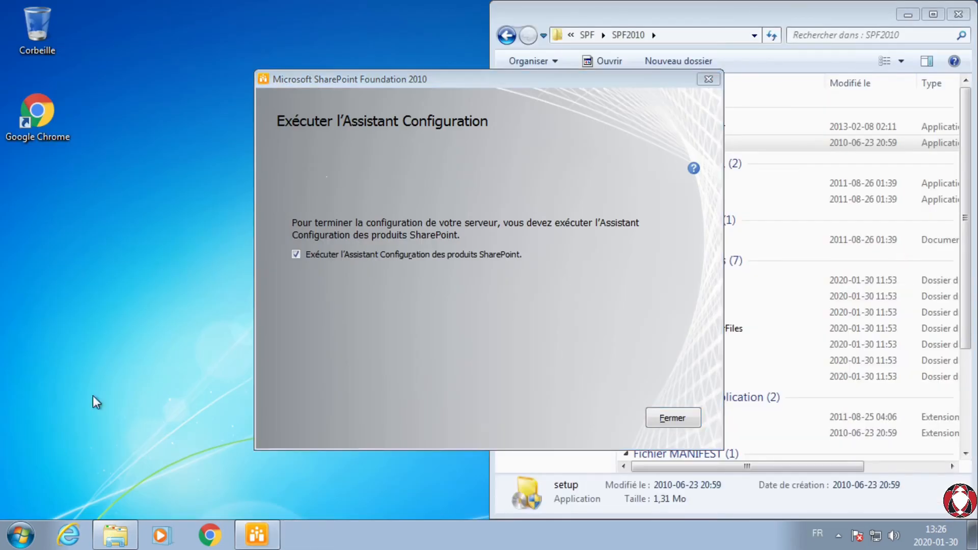
Step: Switch to Internet Explorer and go to the Microsoft download page for SQL Server 2008 SP2 Express Edition Service Pack 2
click(70, 539)
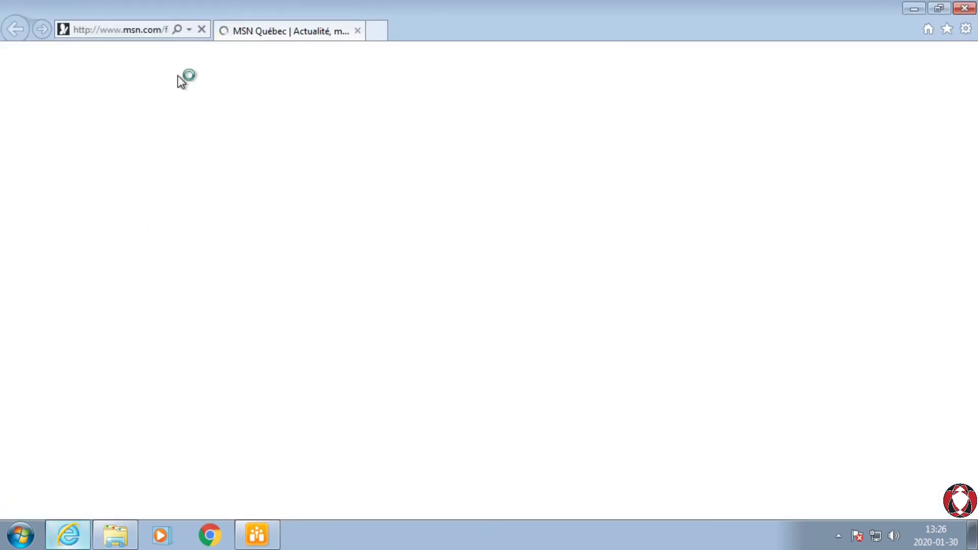
click(122, 32)
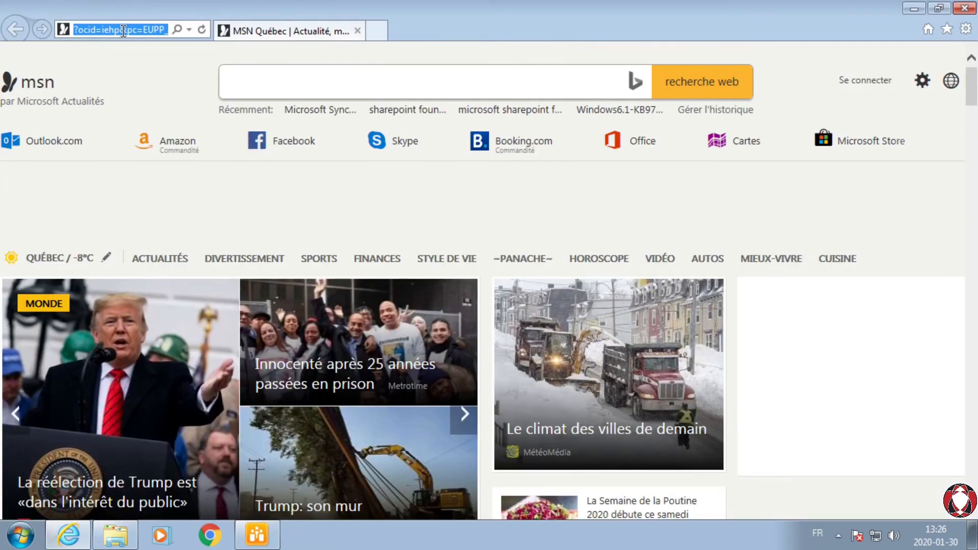
key(ctrl+v)
key(Return)
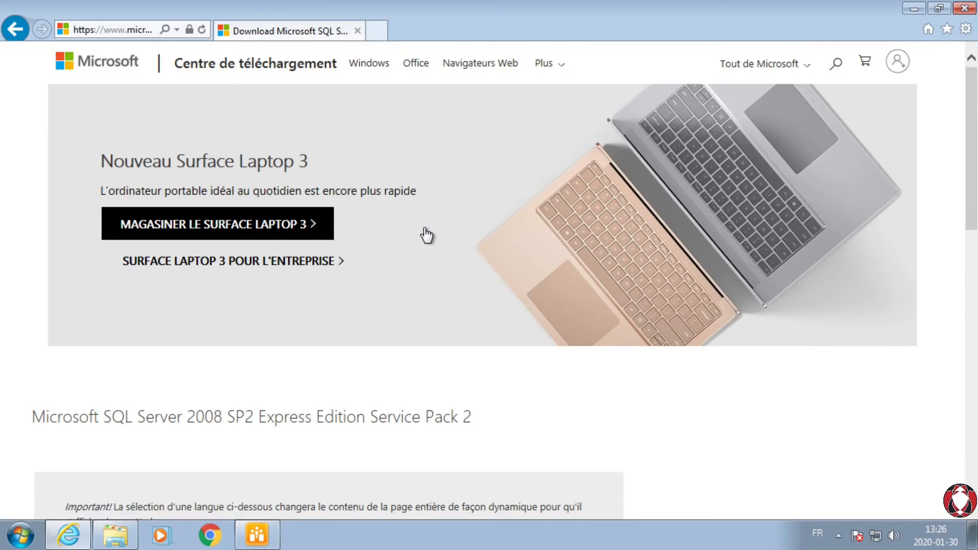
scroll(426, 234, down, 4)
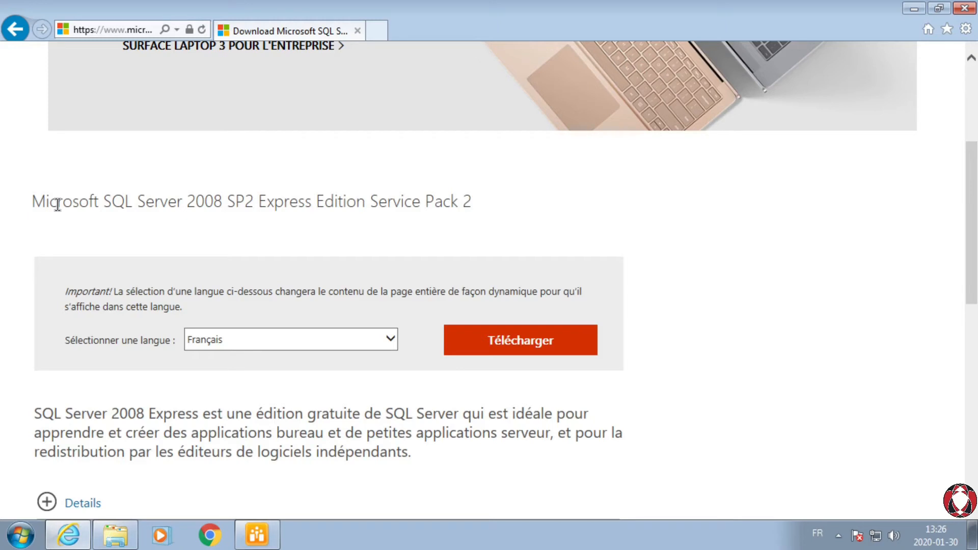
drag(33, 204, 487, 209)
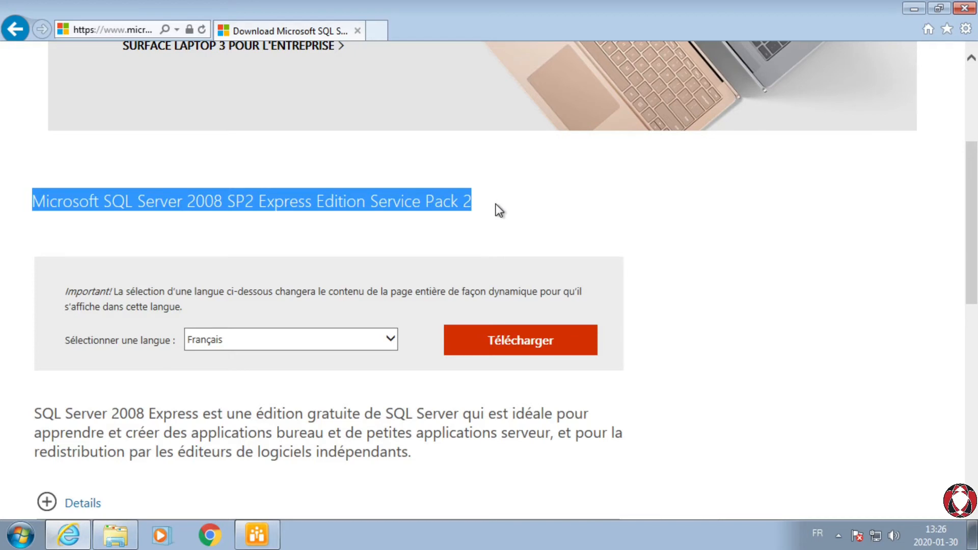
click(496, 206)
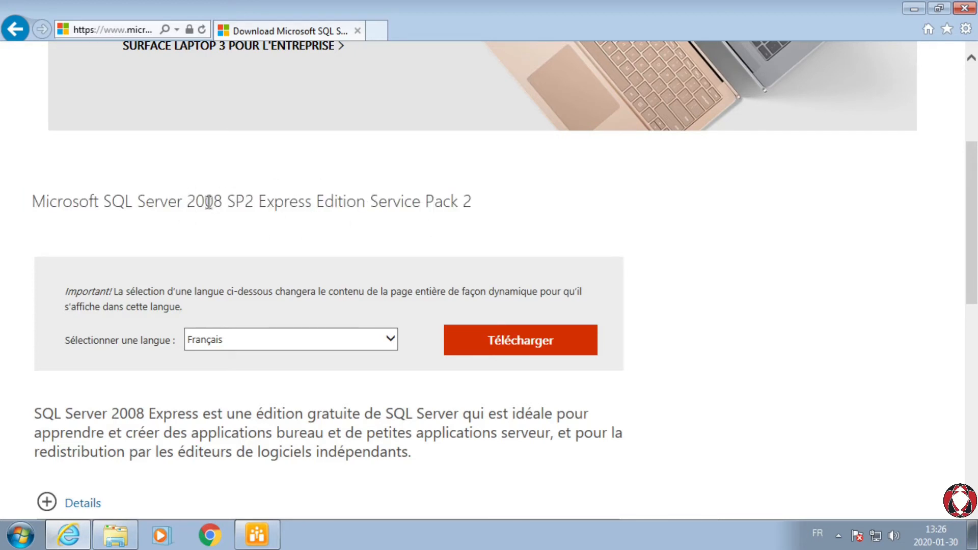
drag(253, 200, 500, 205)
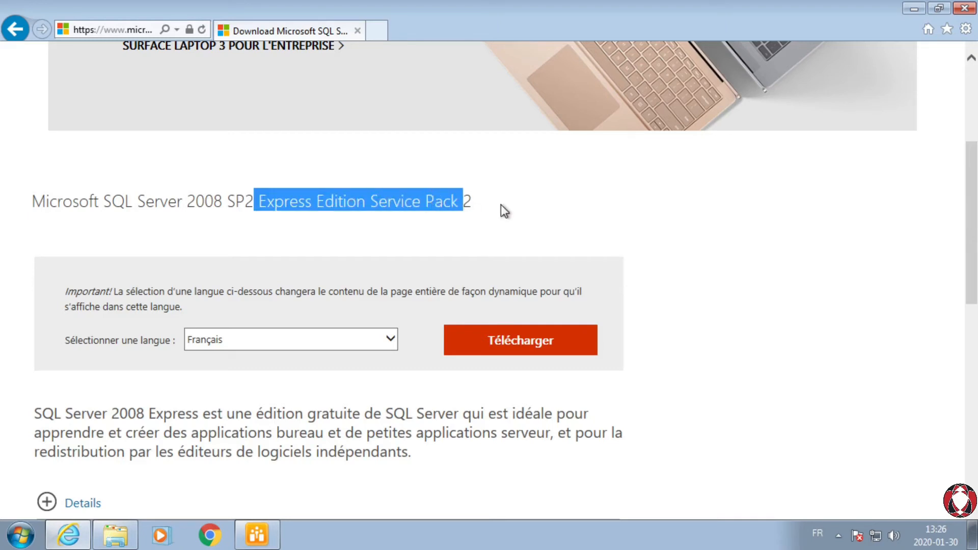
click(500, 205)
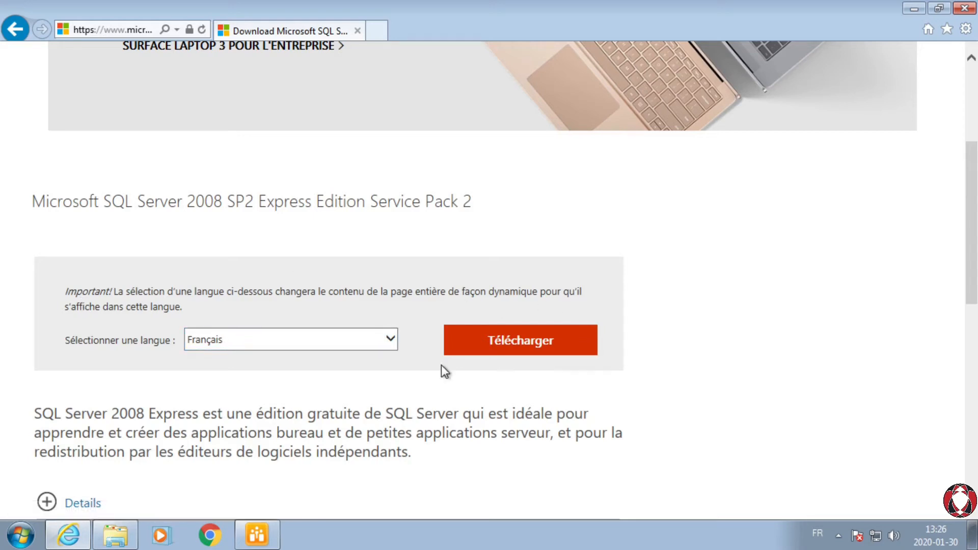
Step: Request the French download and choose only the 64-bit package SQLEXPR_x64_FRA.exe
click(508, 343)
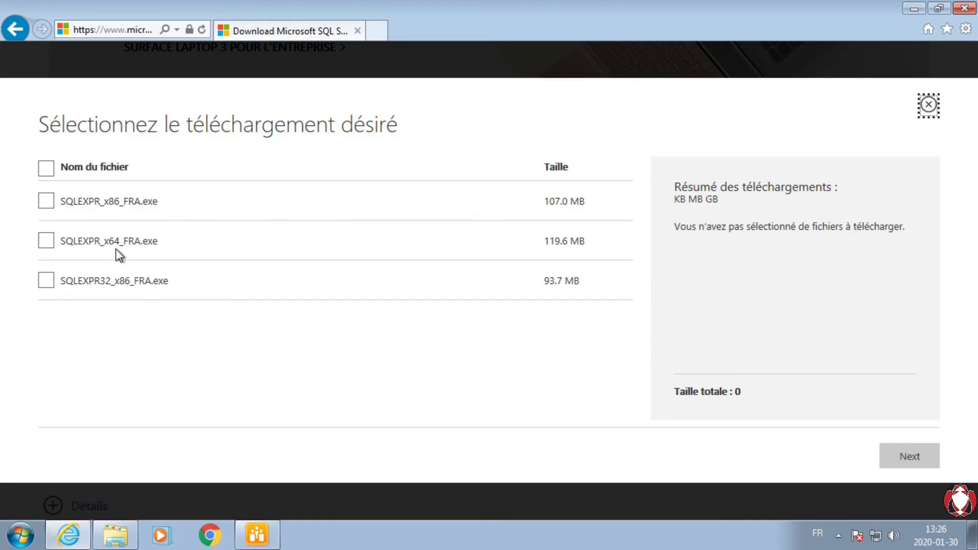
drag(164, 243, 61, 243)
click(42, 245)
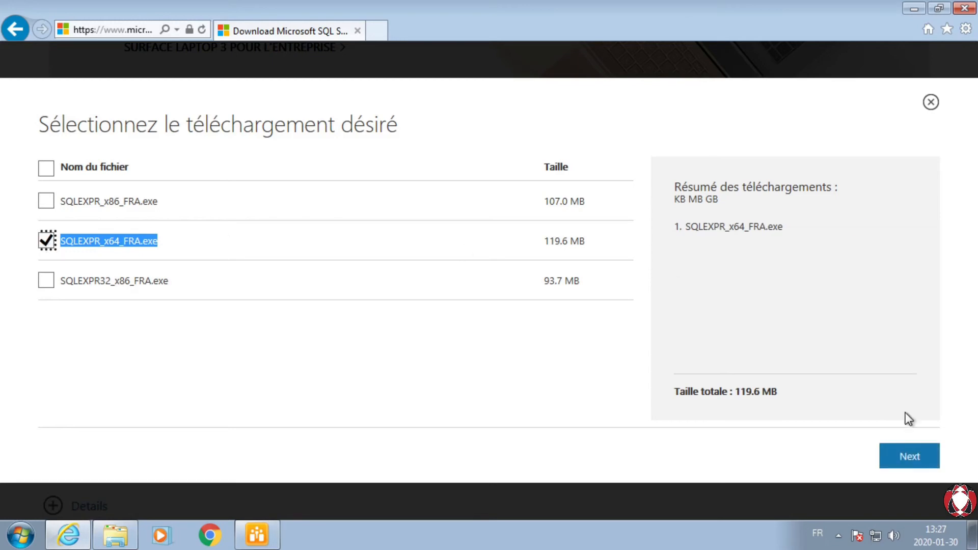
click(909, 458)
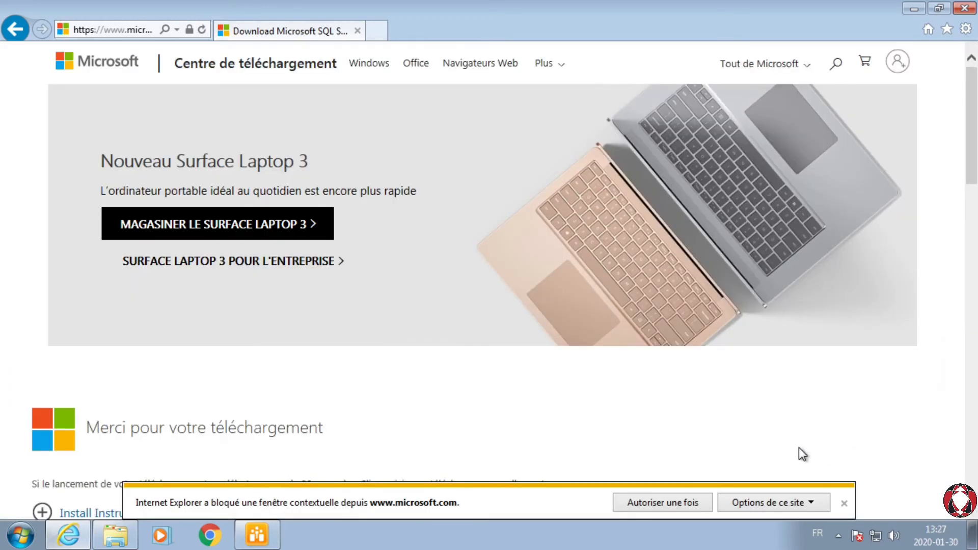
Step: Allow the site's blocked pop-up once and save SQLEXPR_x64_FRA in the SPF\prerequis downloads folder
click(662, 505)
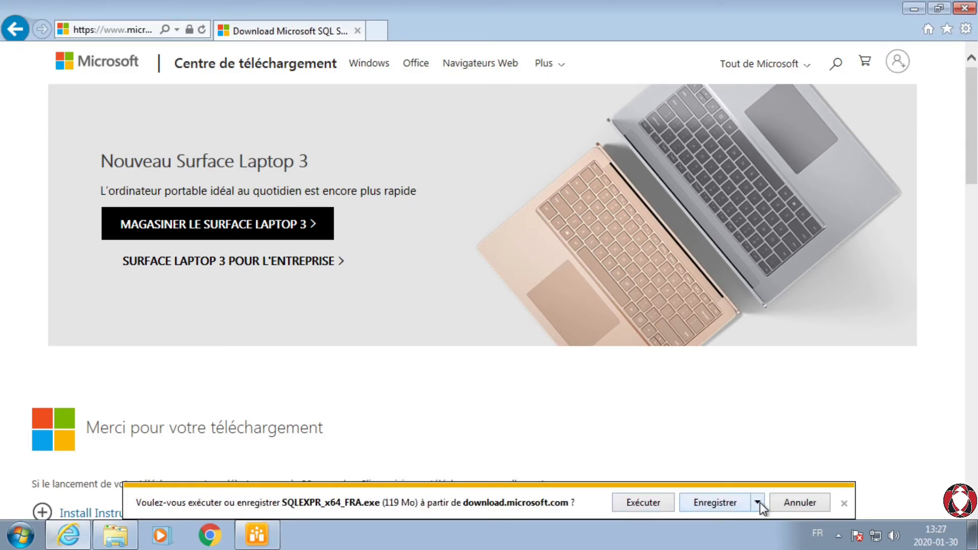
click(758, 503)
click(800, 484)
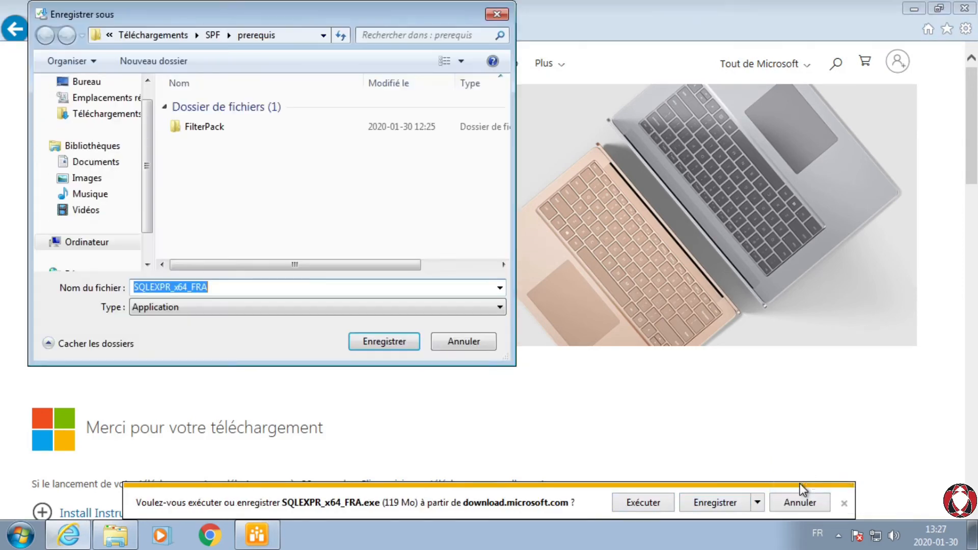
click(387, 345)
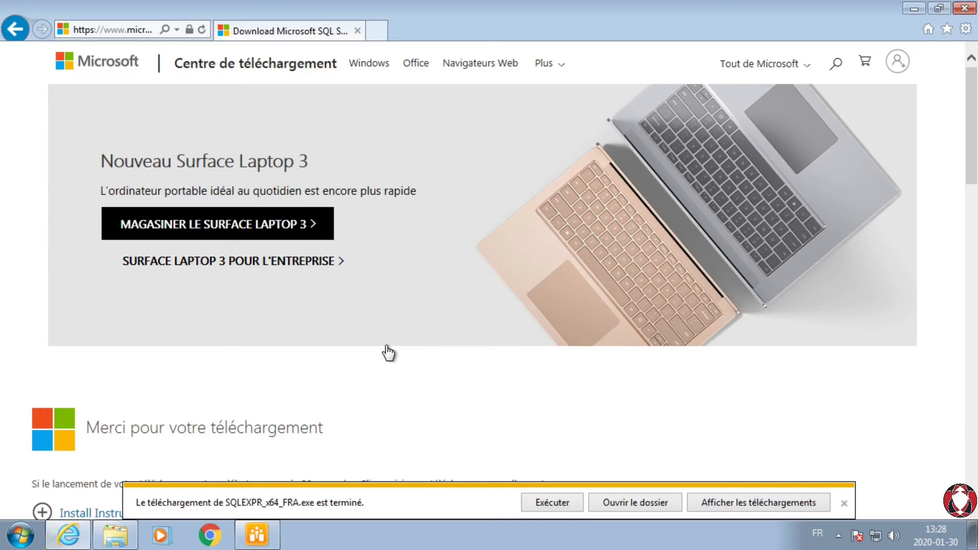
Step: Run SQLEXPR_x64_FRA from the prerequis folder, close the browser, authorize the program and bring the SQL Server installation center forward
click(636, 504)
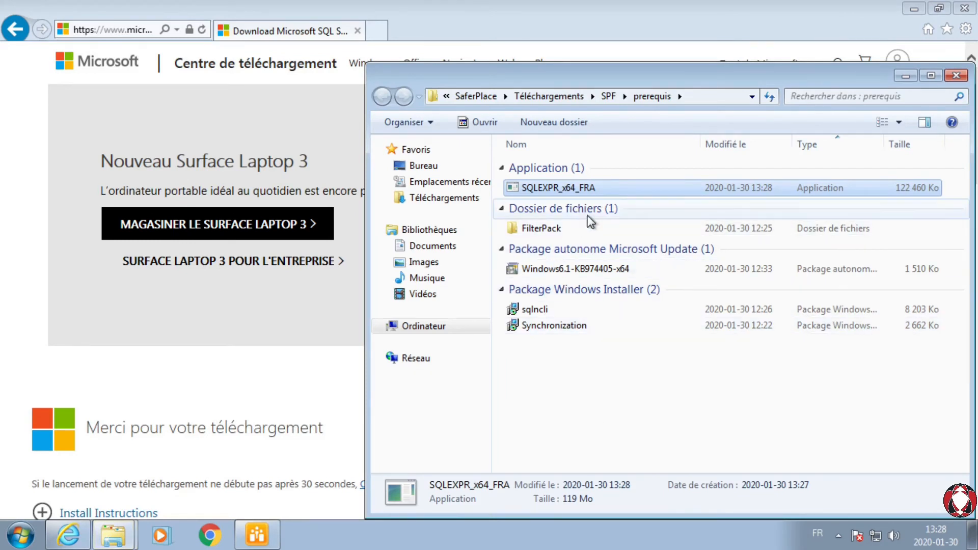
click(575, 389)
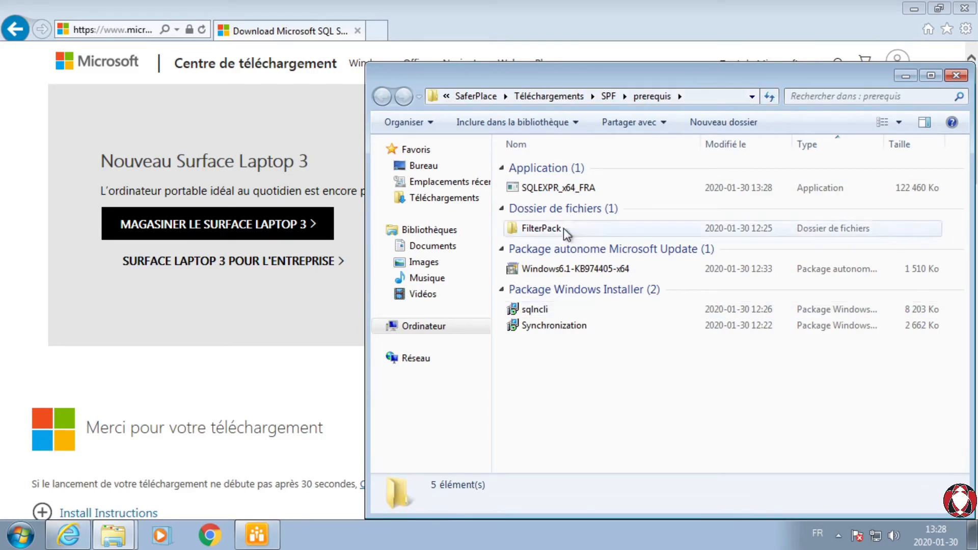
double_click(559, 186)
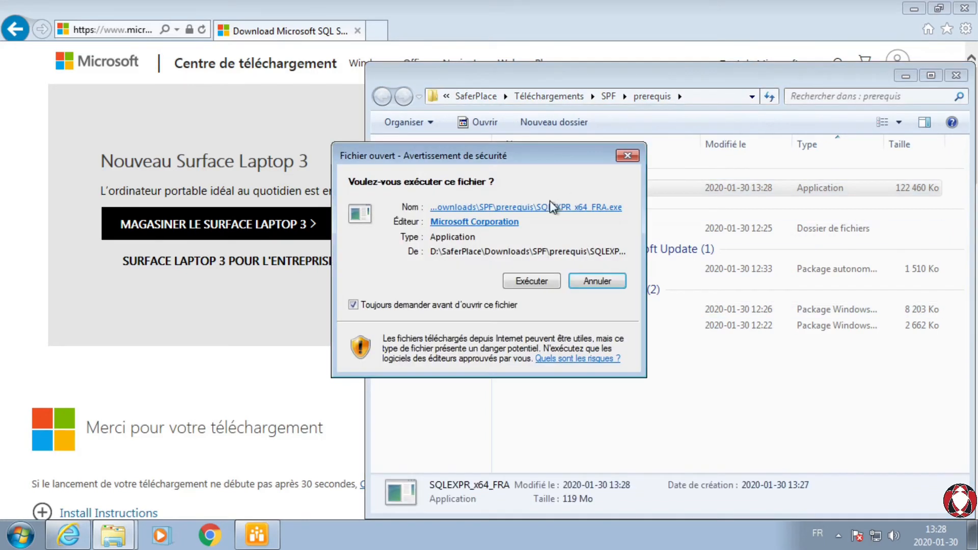
click(531, 281)
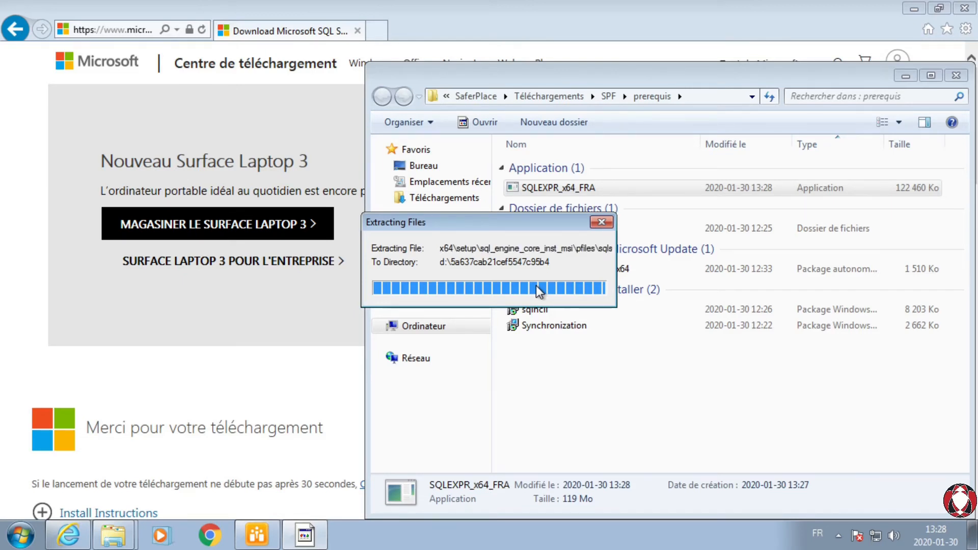
click(958, 10)
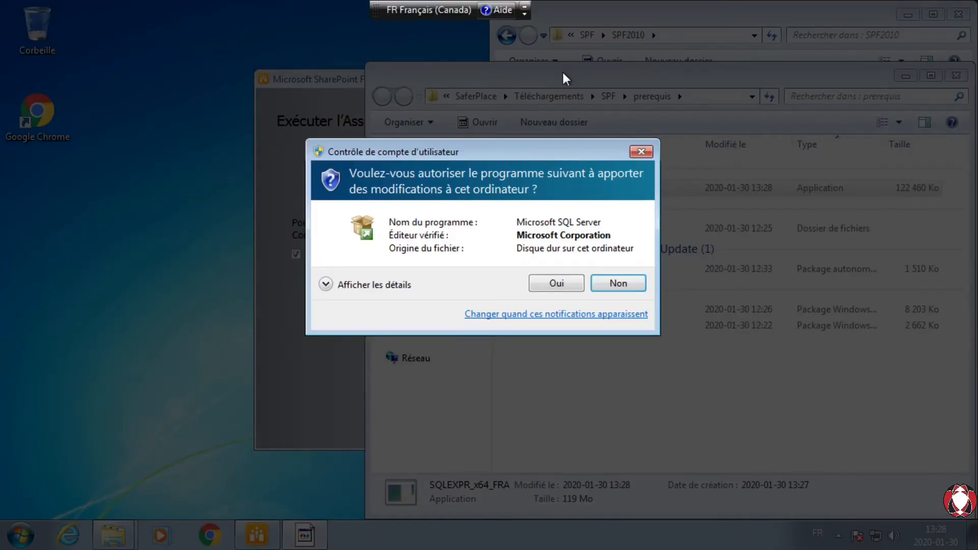
click(560, 285)
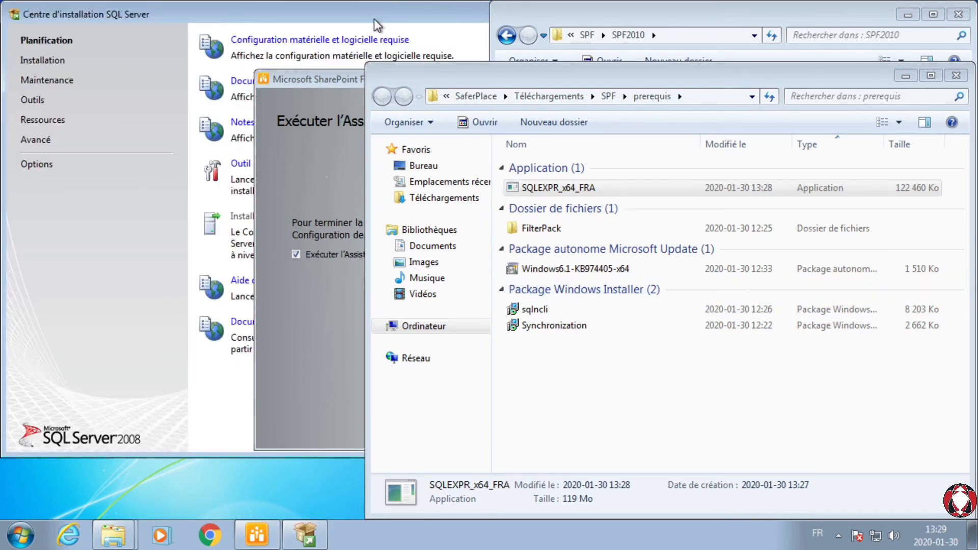
click(244, 16)
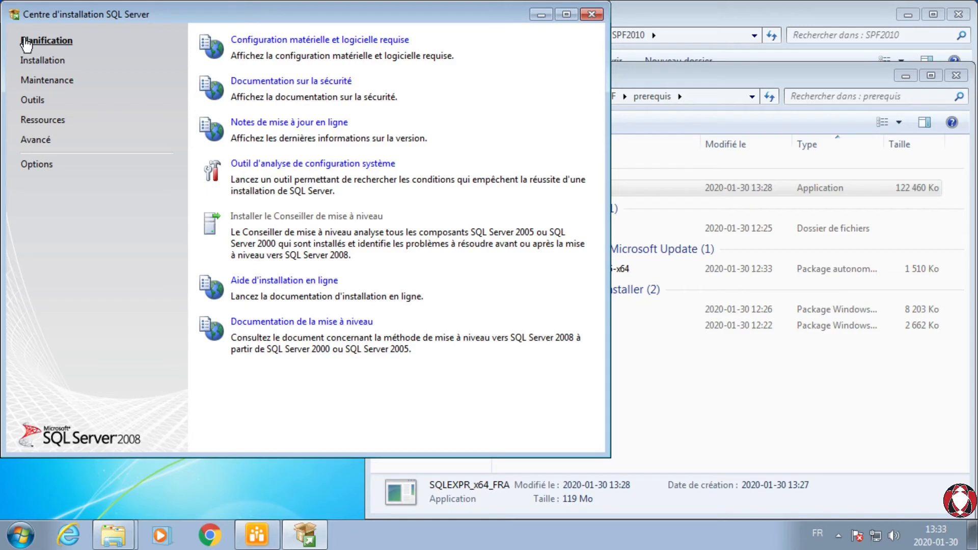
Step: Launch the SQL Server 2008 edition upgrade from the maintenance options and accept the initial setup support rules
click(48, 62)
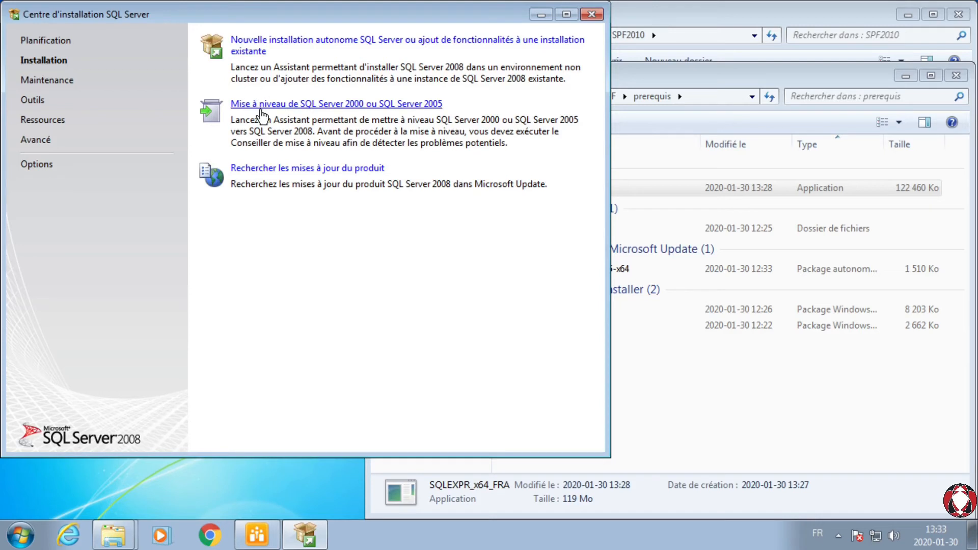
click(57, 83)
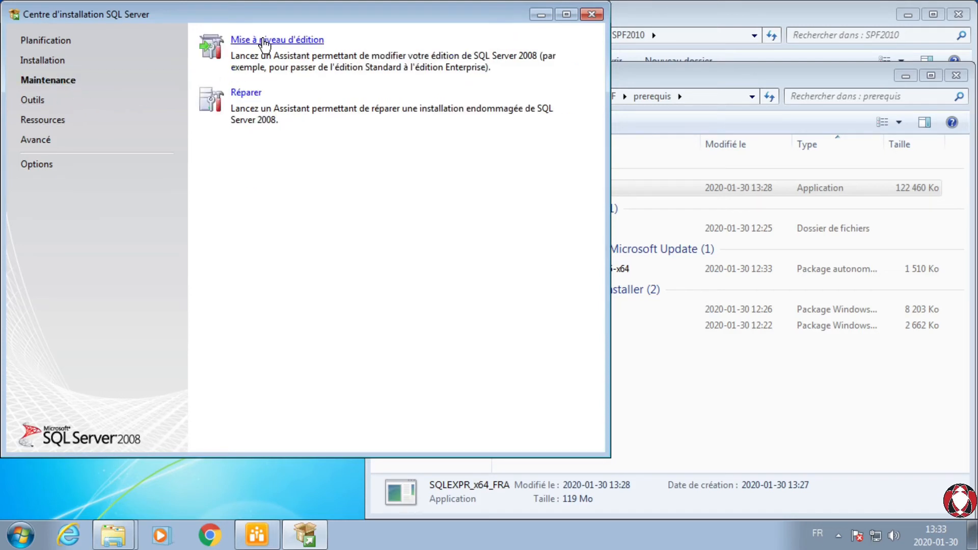
click(280, 41)
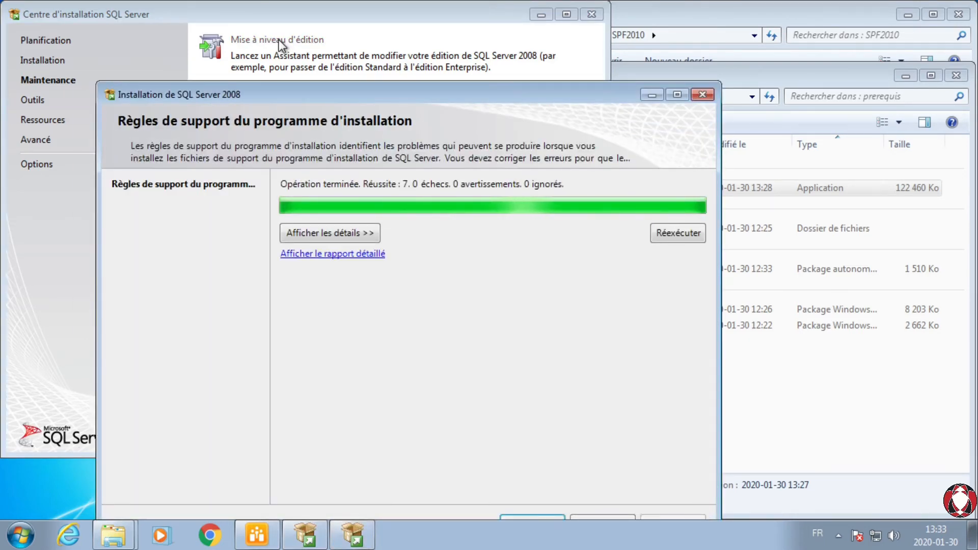
drag(466, 89, 441, 35)
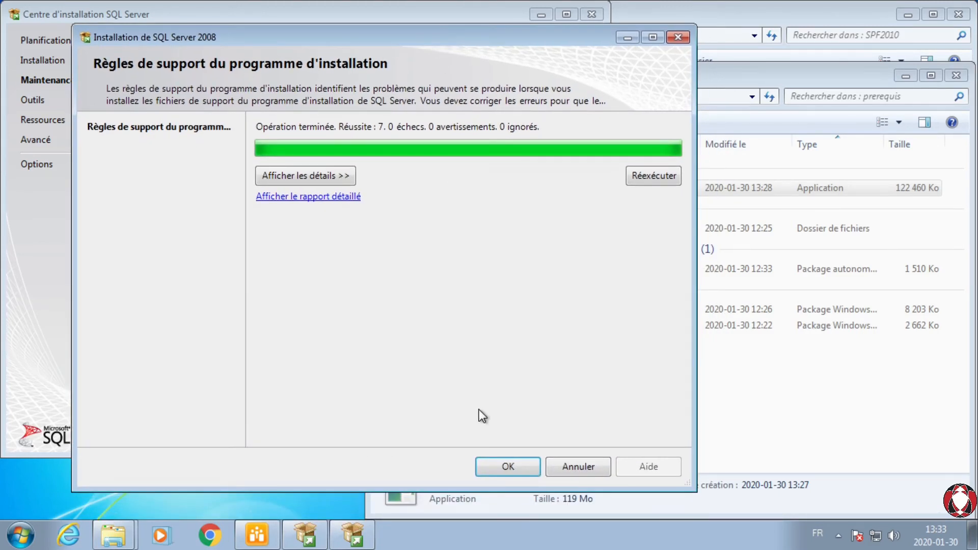
click(499, 466)
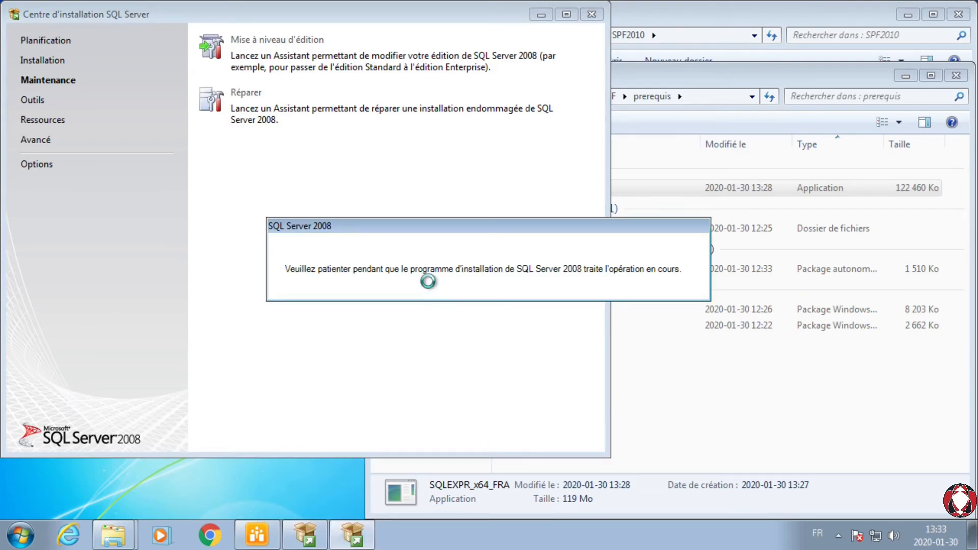
Step: Proceed through the edition upgrade's support rules, keep the free Express edition and accept the licence terms
drag(396, 94, 366, 22)
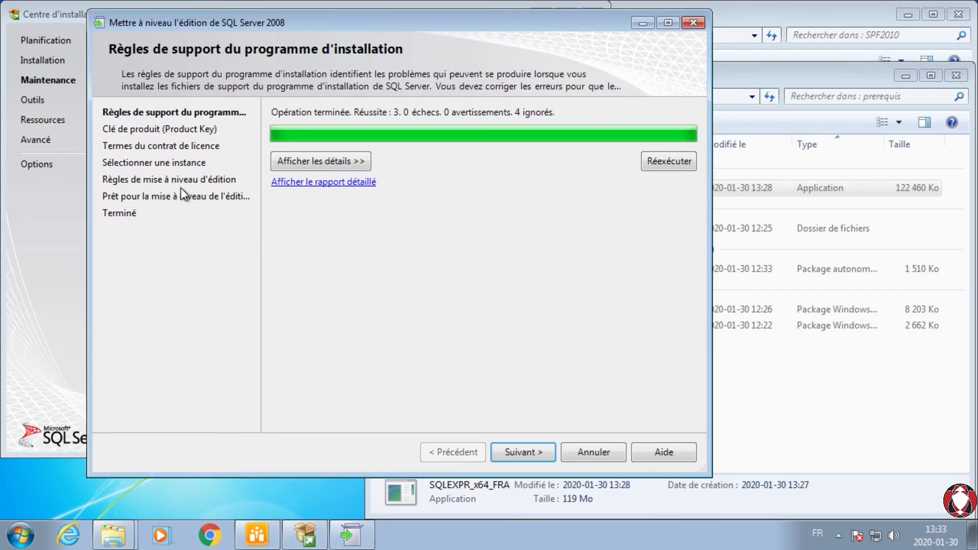
click(525, 453)
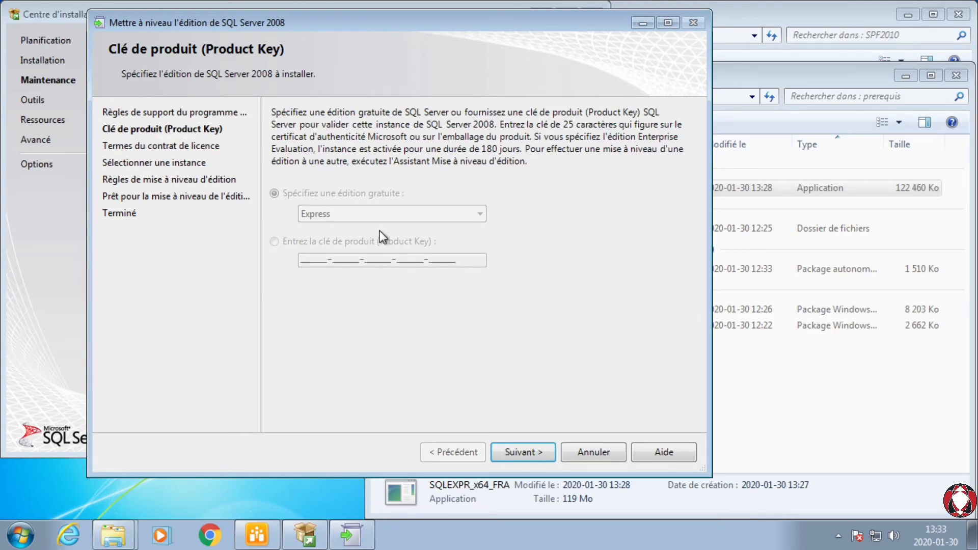
click(525, 454)
click(365, 414)
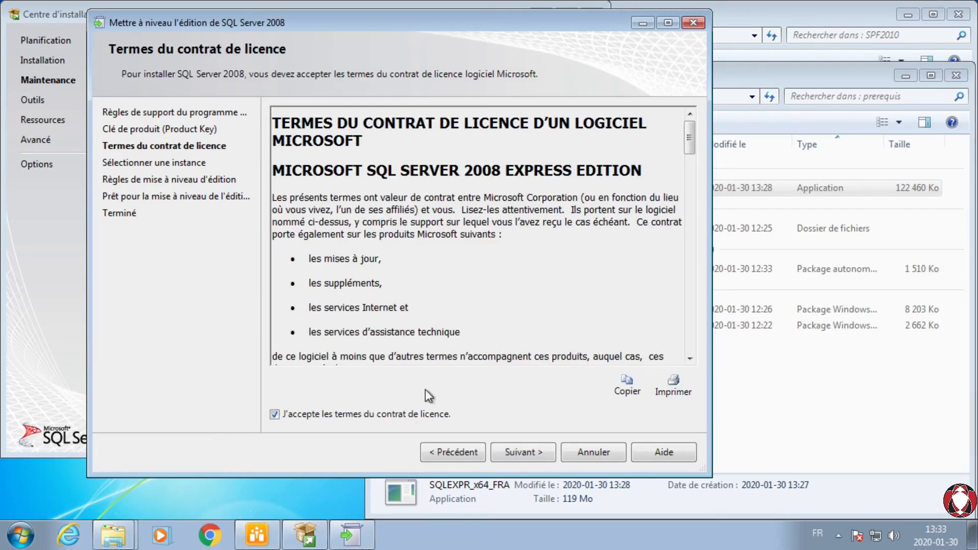
click(505, 454)
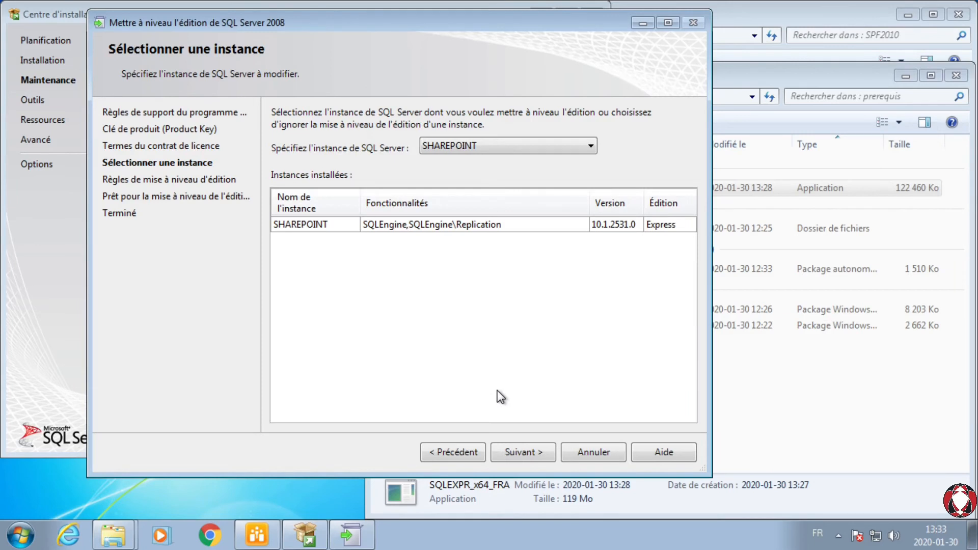
Step: Keep SHAREPOINT as the instance, run the edition upgrade and close the wizard once it completes
click(500, 148)
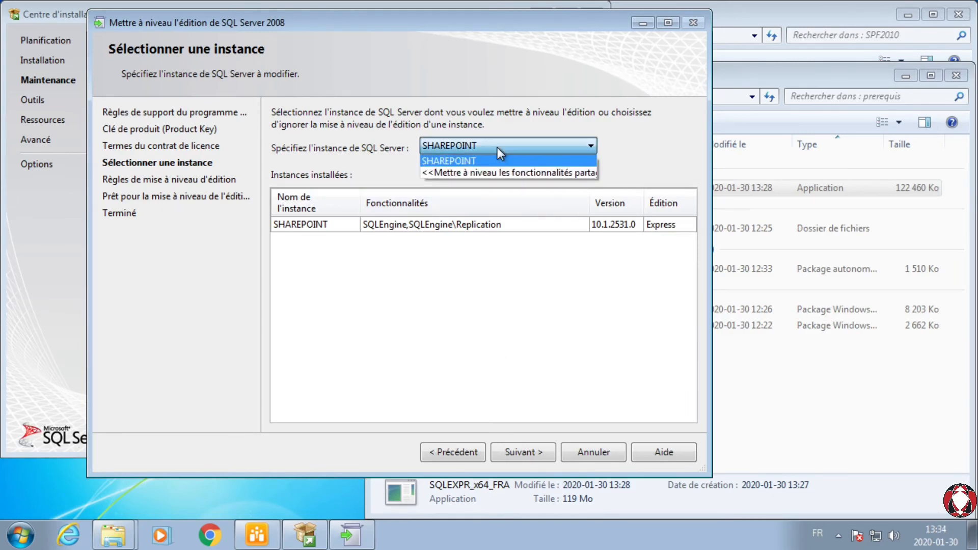
click(646, 124)
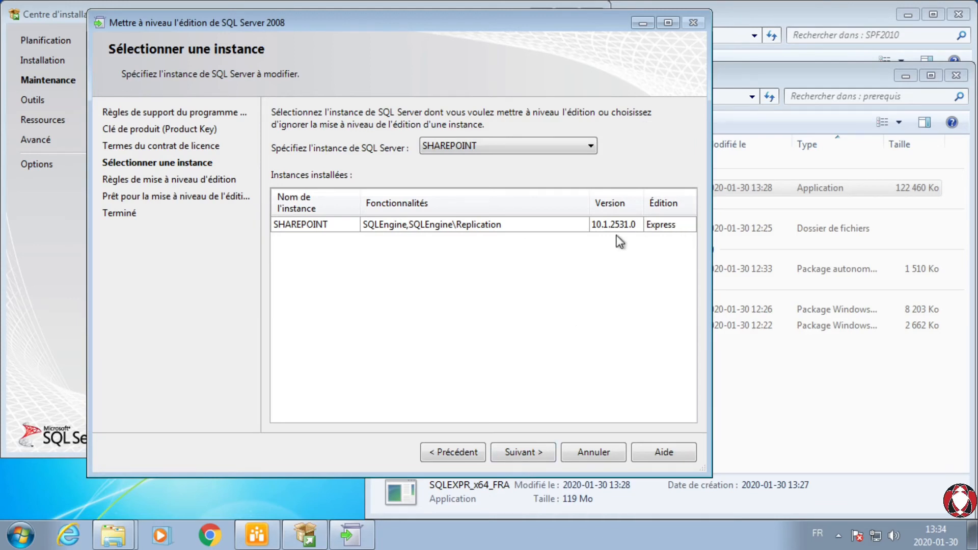
click(522, 454)
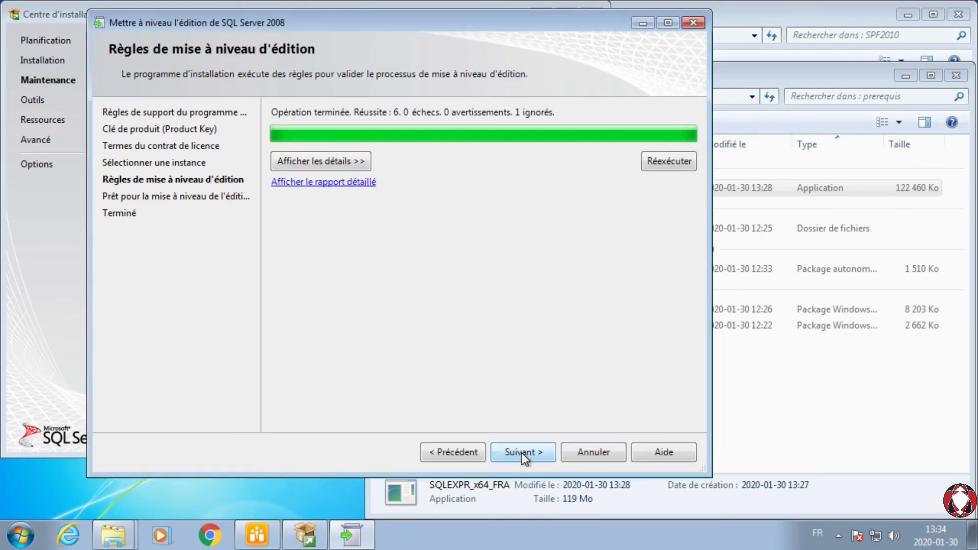
click(522, 453)
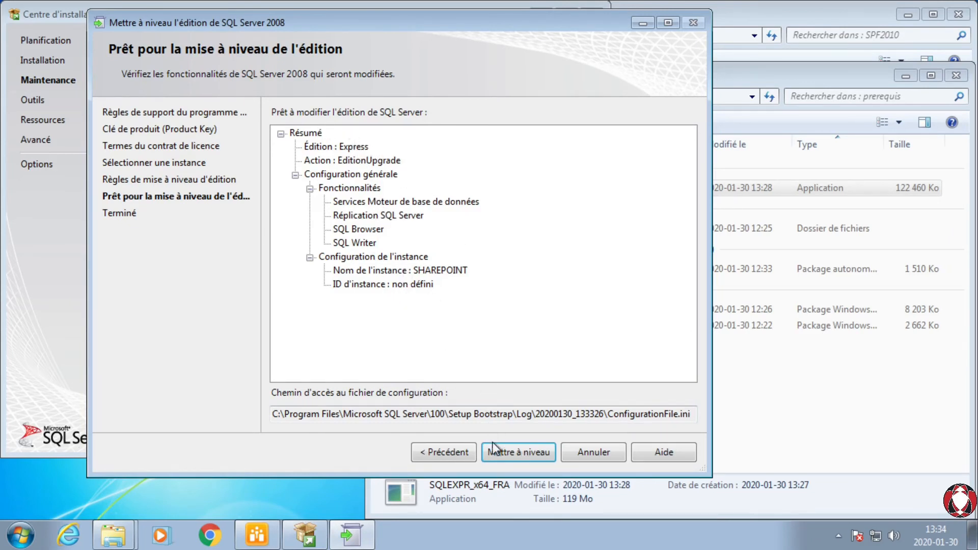
click(507, 454)
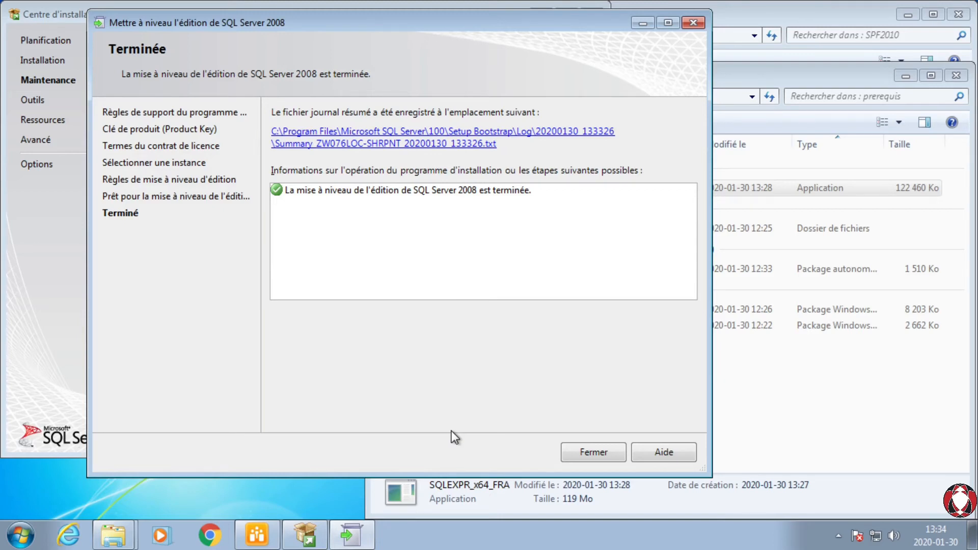
click(603, 448)
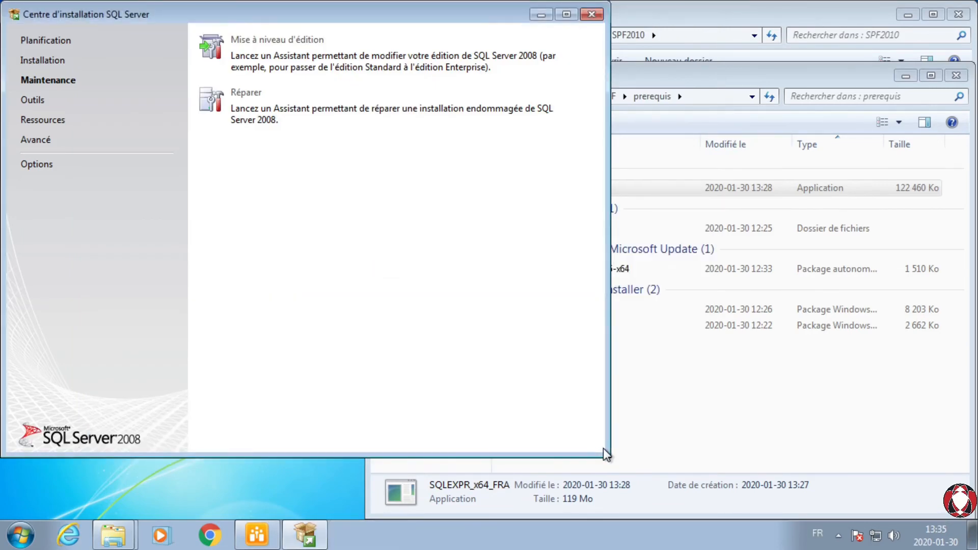
Step: Close the SQL Server installation center and finish SharePoint Foundation 2010 setup with the option to run the configuration wizard enabled
click(591, 15)
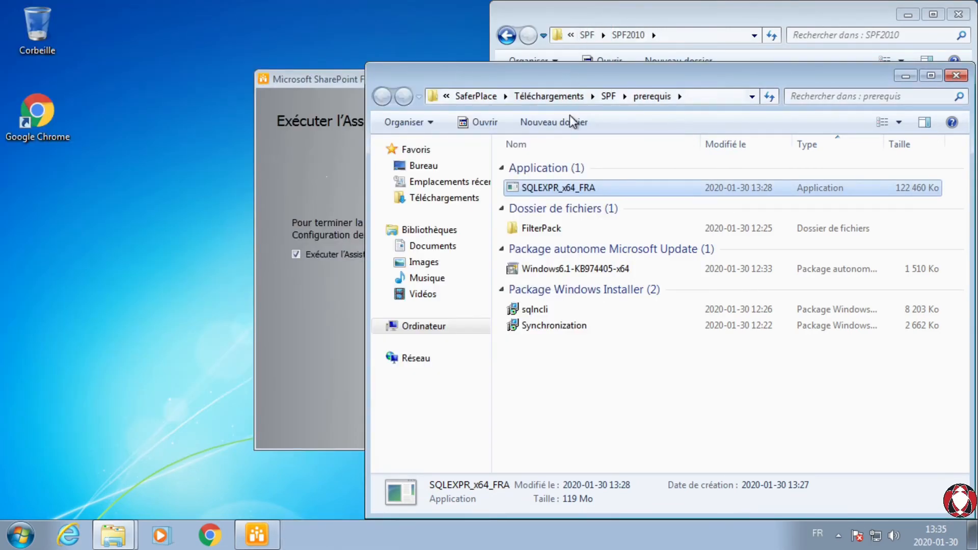
click(324, 82)
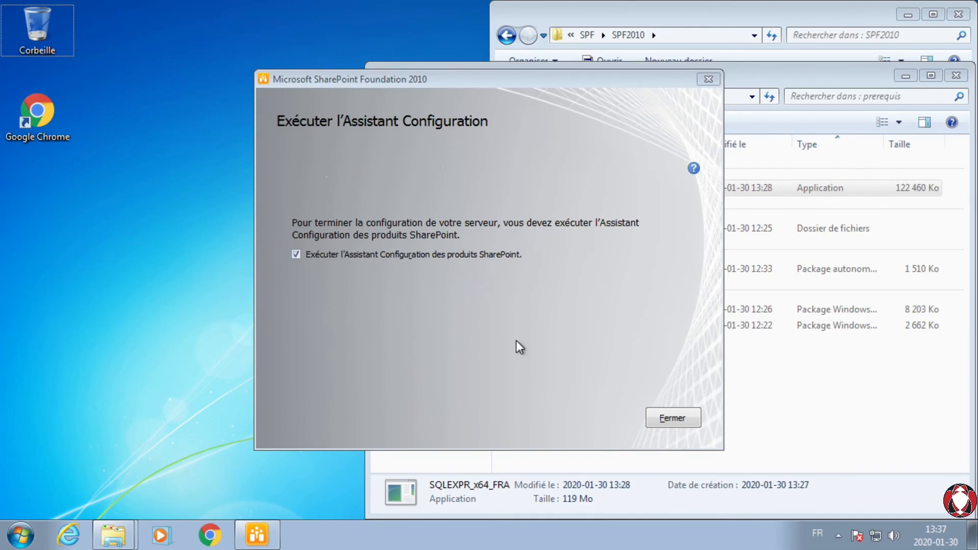
click(673, 419)
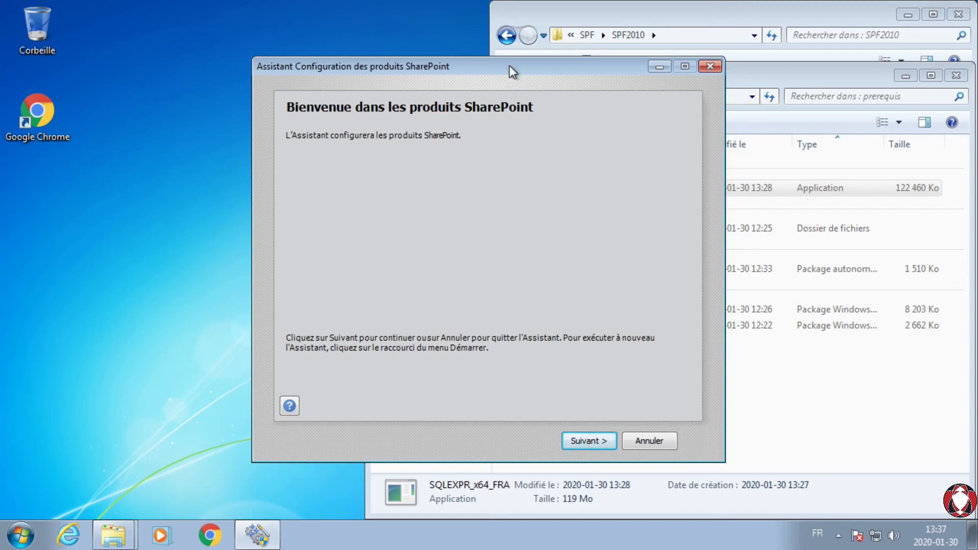
Step: Run the SharePoint products configuration, accepting the unsupported-workstation warning and the service restarts, and finish to open the default site
click(580, 442)
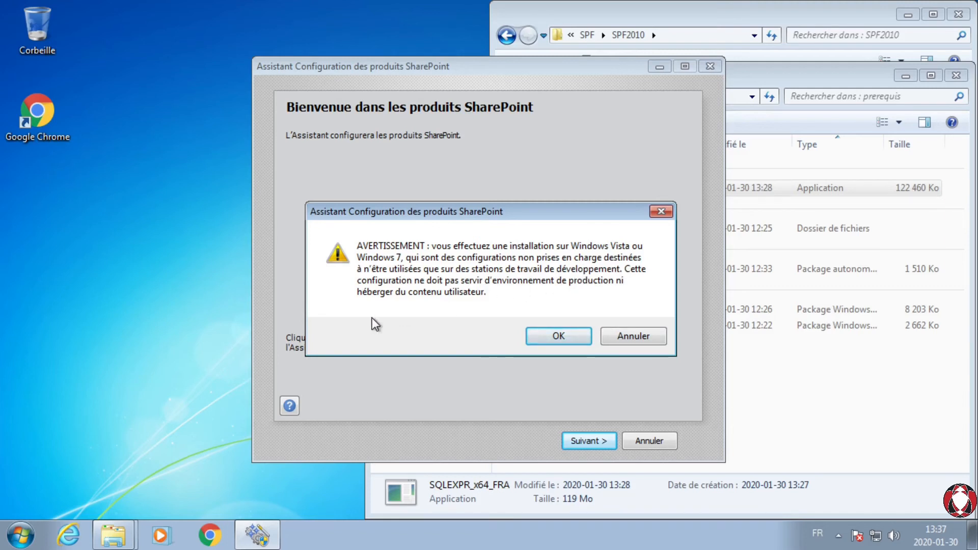
click(560, 337)
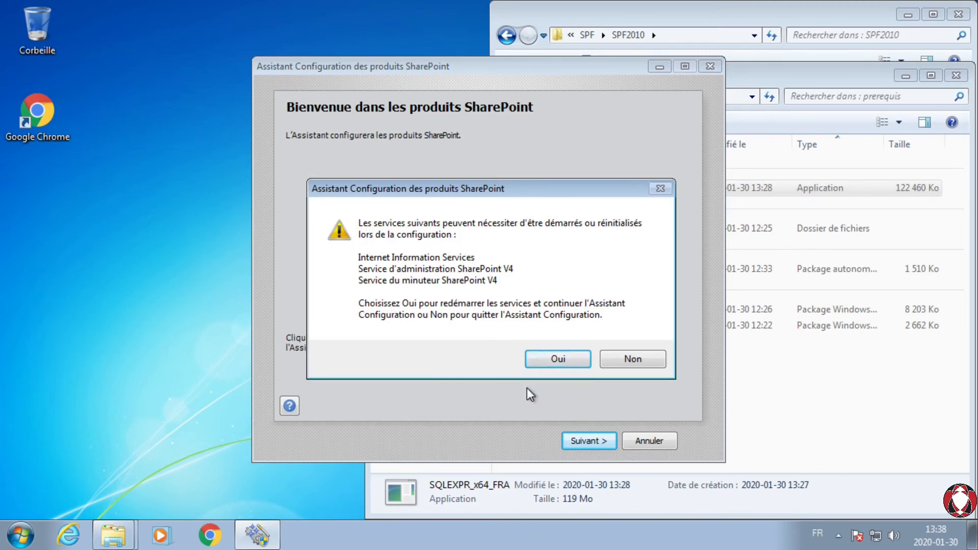
click(546, 359)
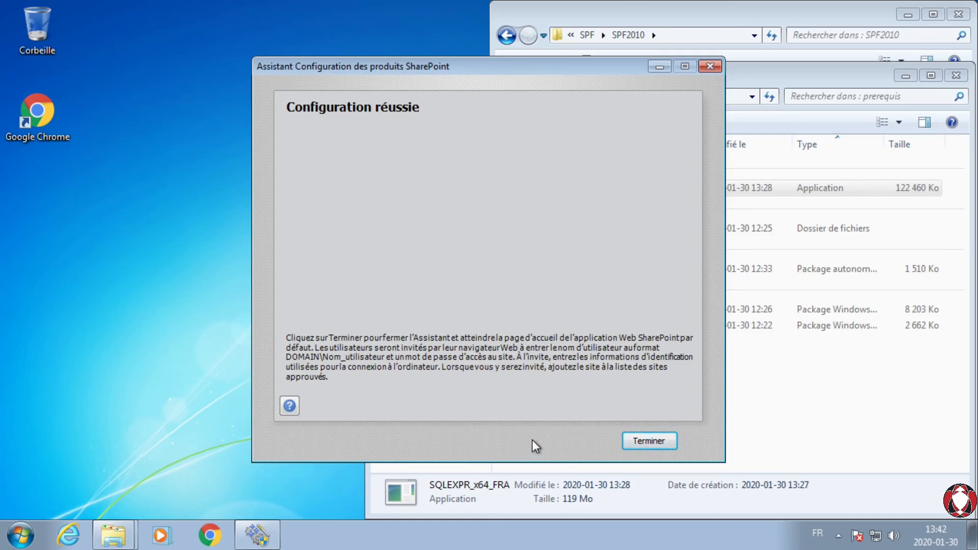
click(656, 444)
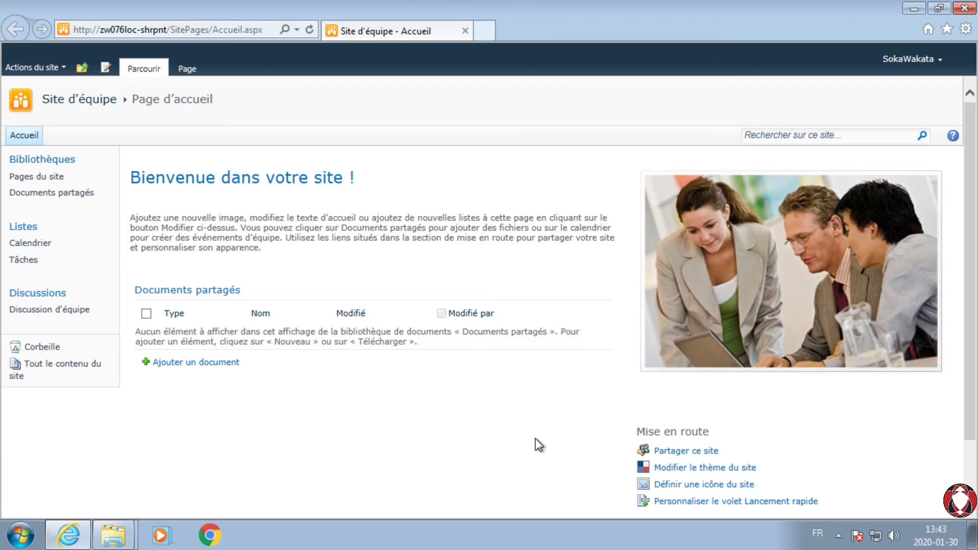
Step: Examine the new team site's home page and the account options of the signed-in user
scroll(539, 445, down, 2)
scroll(546, 430, up, 2)
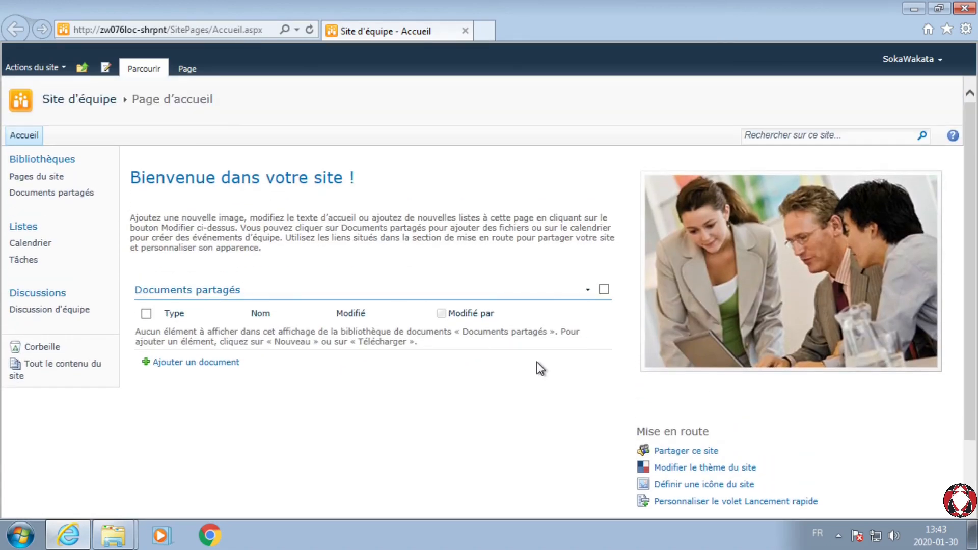
scroll(537, 361, down, 2)
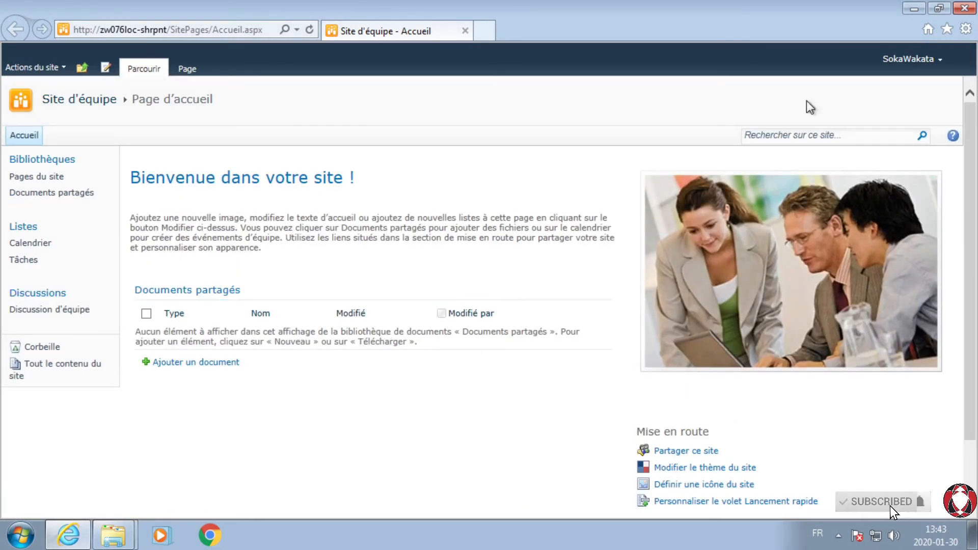
click(908, 59)
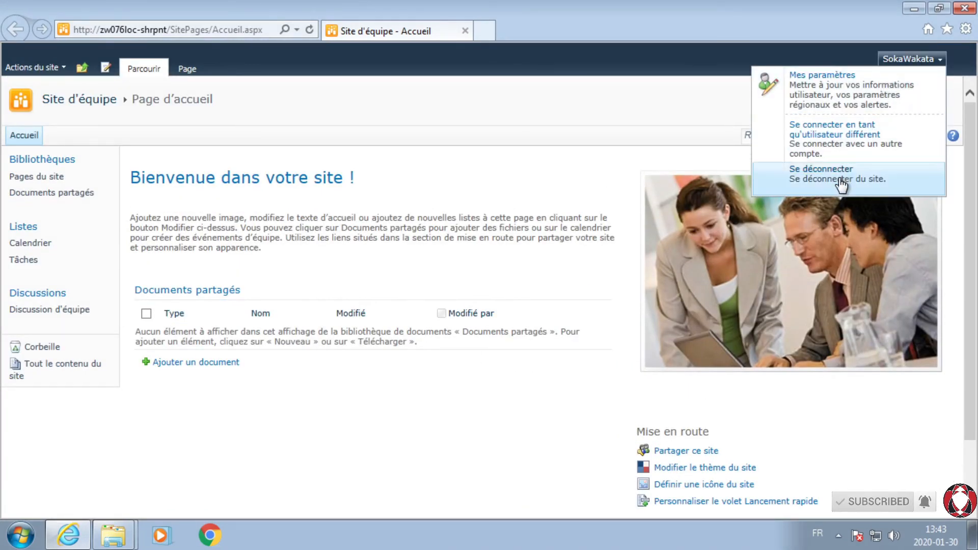
click(473, 113)
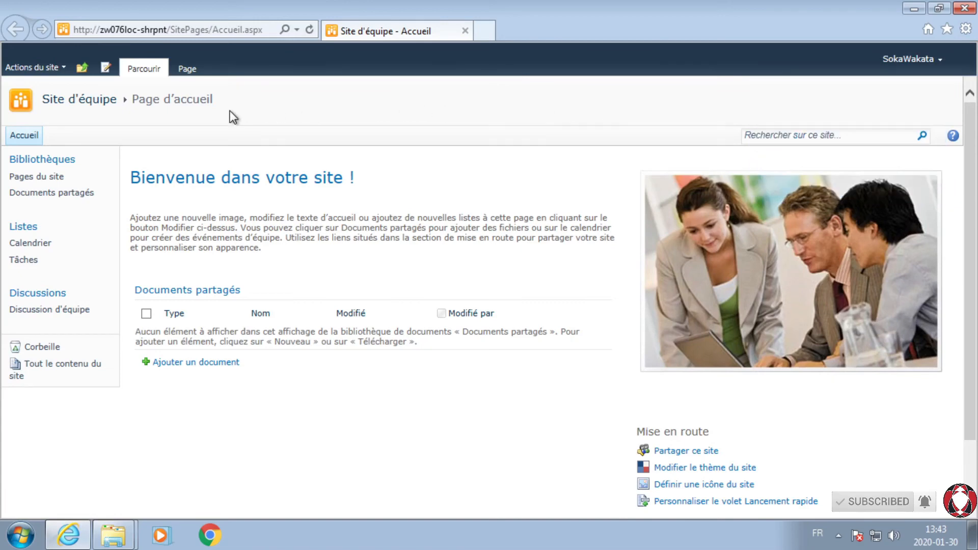
scroll(230, 111, down, 2)
scroll(231, 112, up, 2)
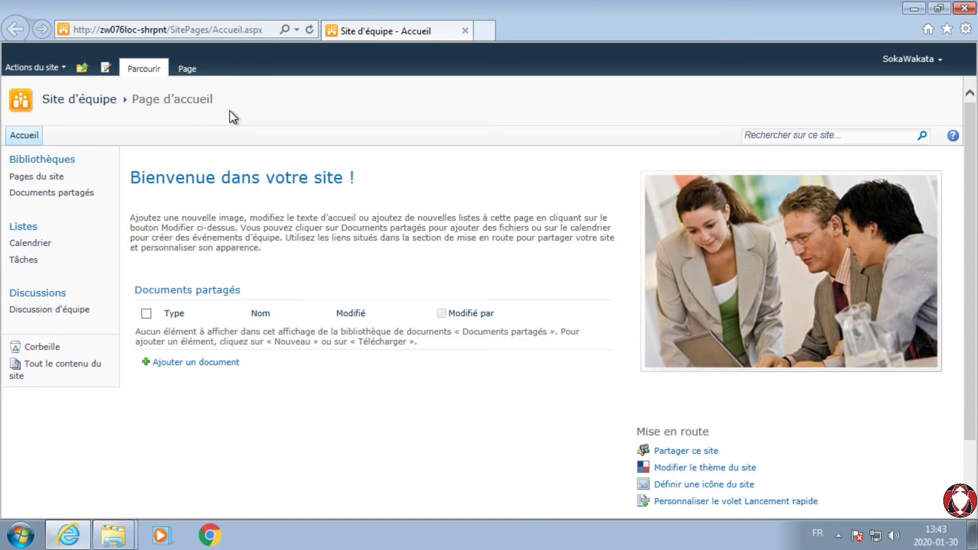
key(alt)
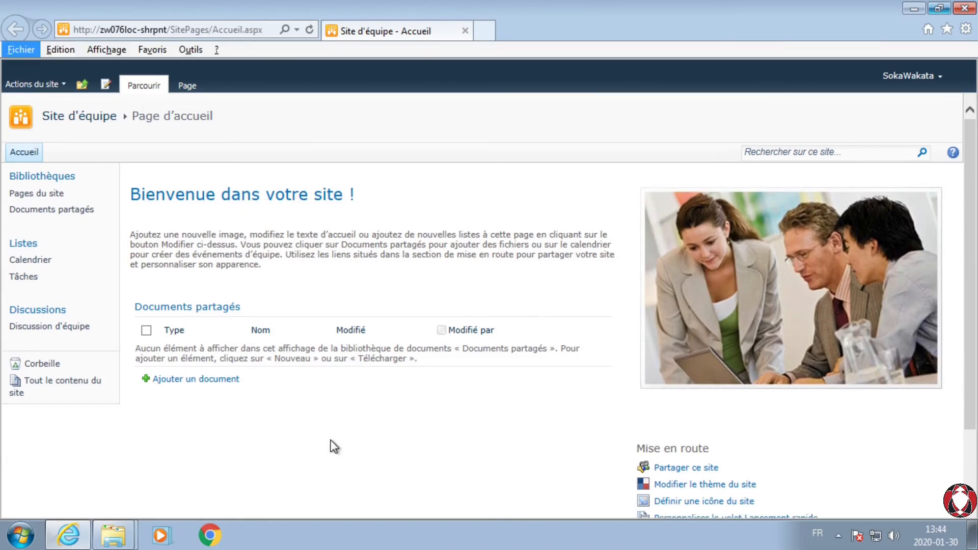
key(alt)
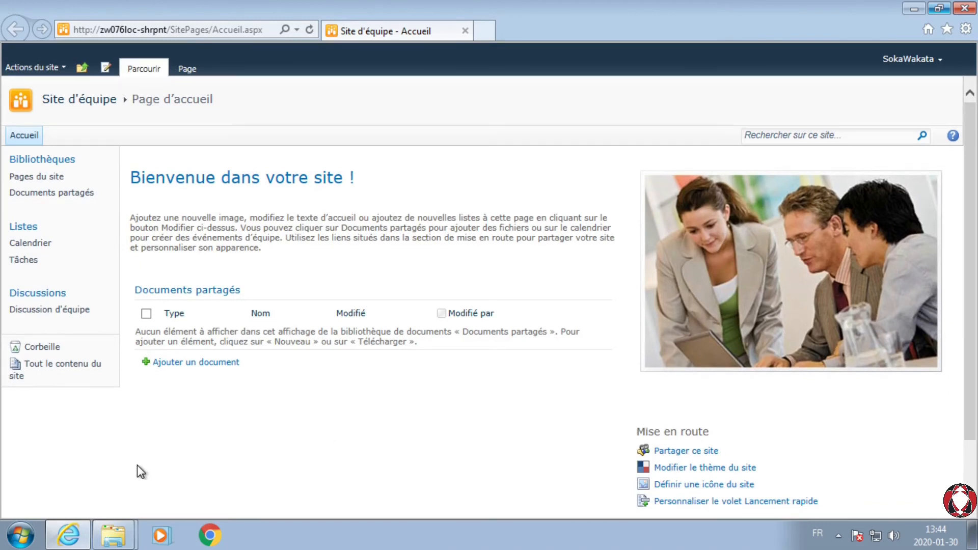
Step: Open SharePoint 2010 Central Administration from the installed programs, review its home page and close the browser
click(22, 536)
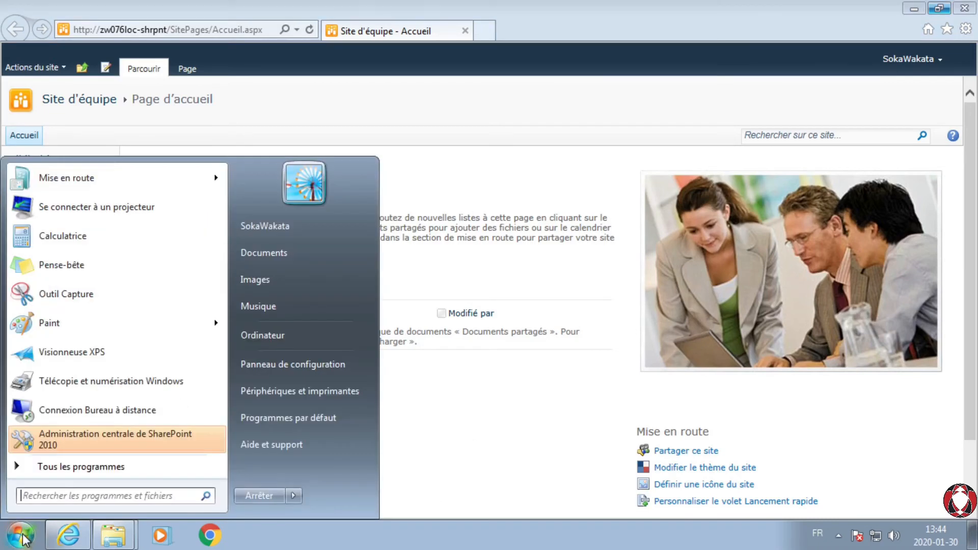
click(41, 466)
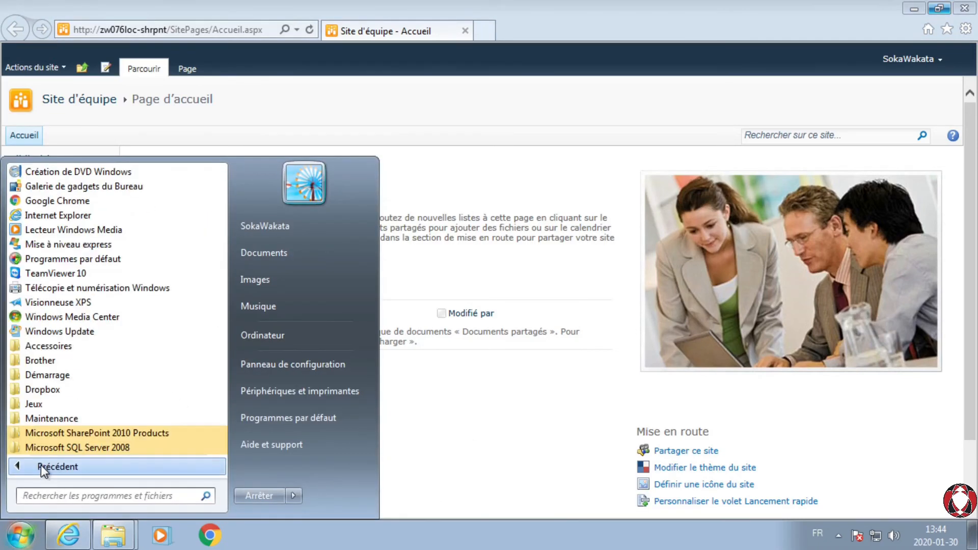
click(53, 434)
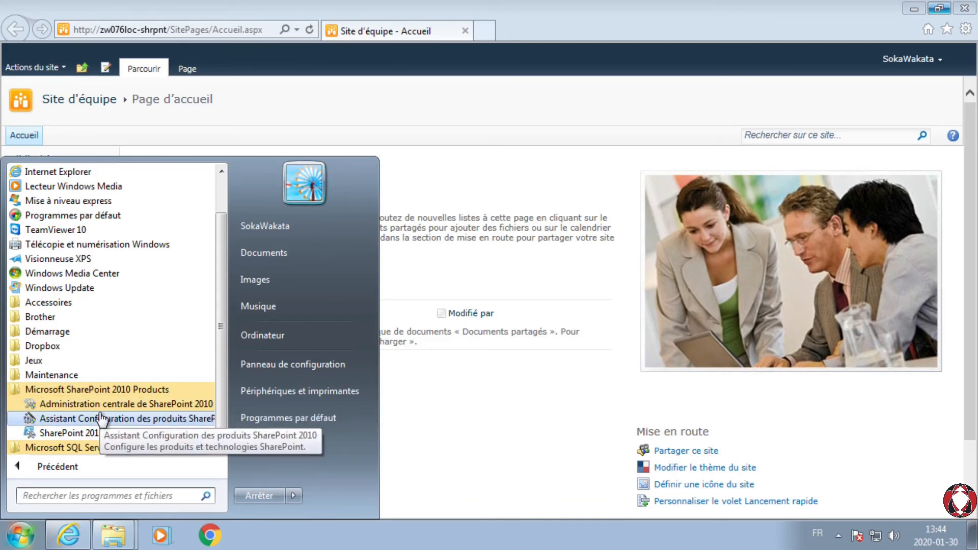
click(74, 405)
click(273, 365)
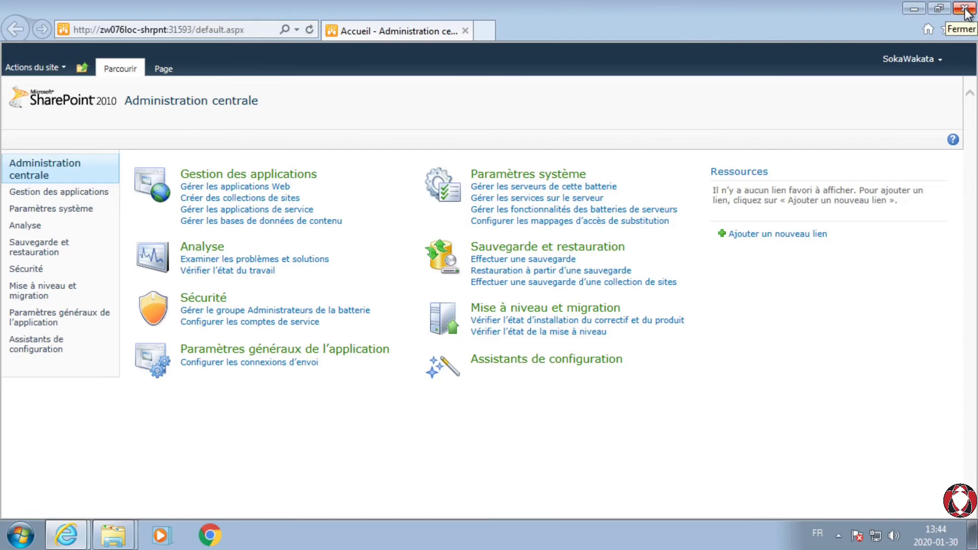
click(965, 9)
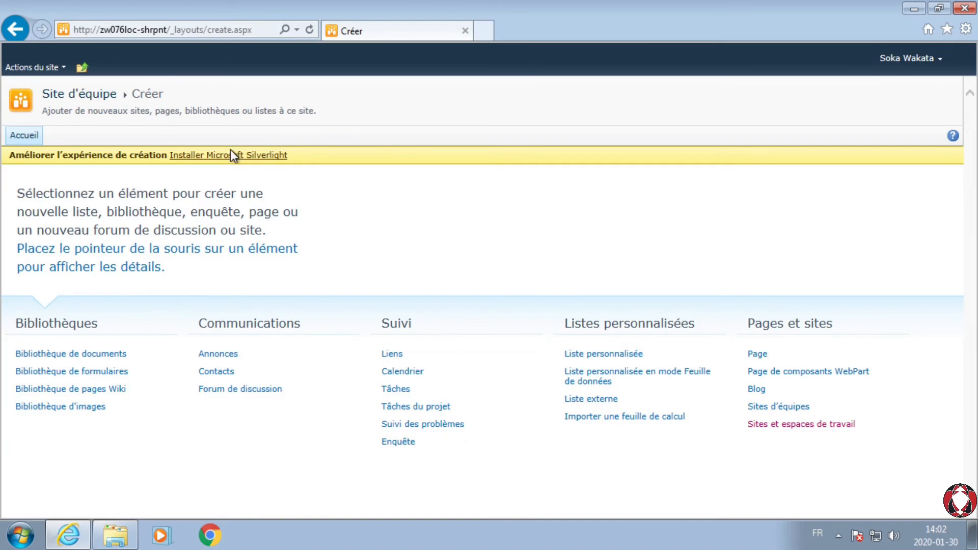
Step: Download the Silverlight_x64 installer from the site's Créer page into the SaferPlace Téléchargements folder and open that folder
click(243, 159)
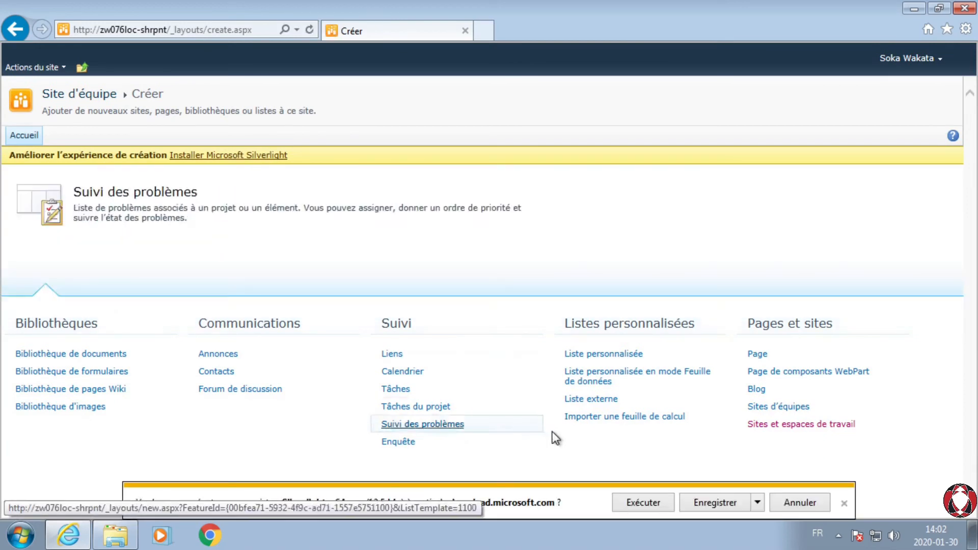
click(758, 503)
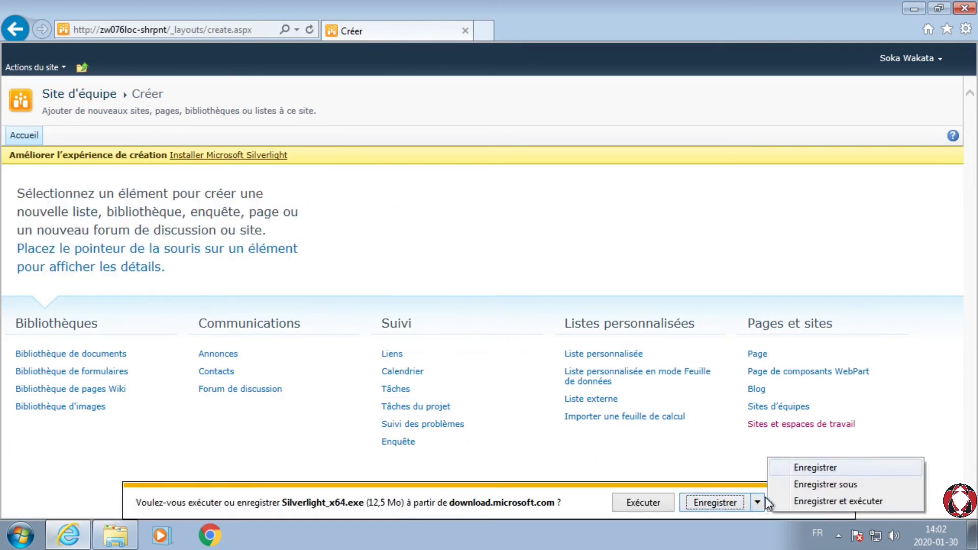
click(808, 485)
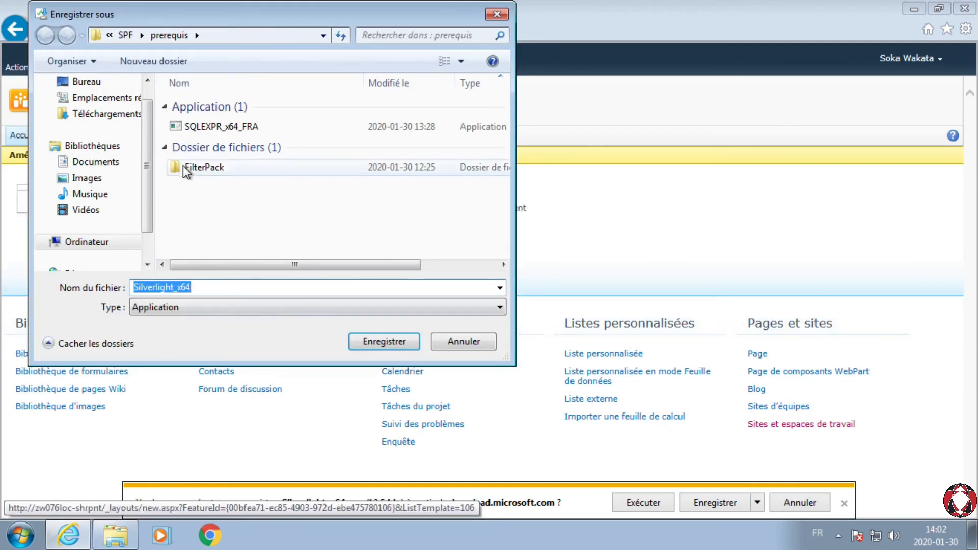
click(127, 37)
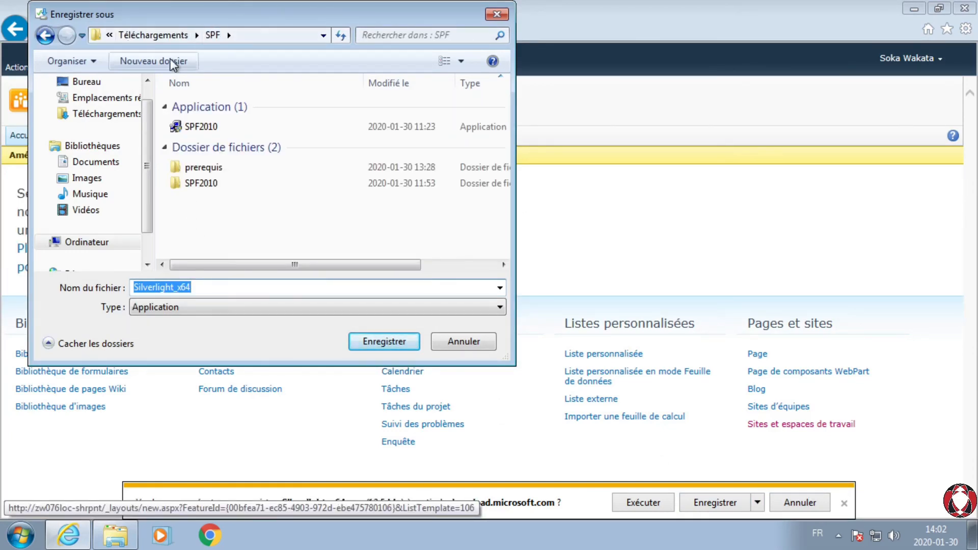
click(164, 37)
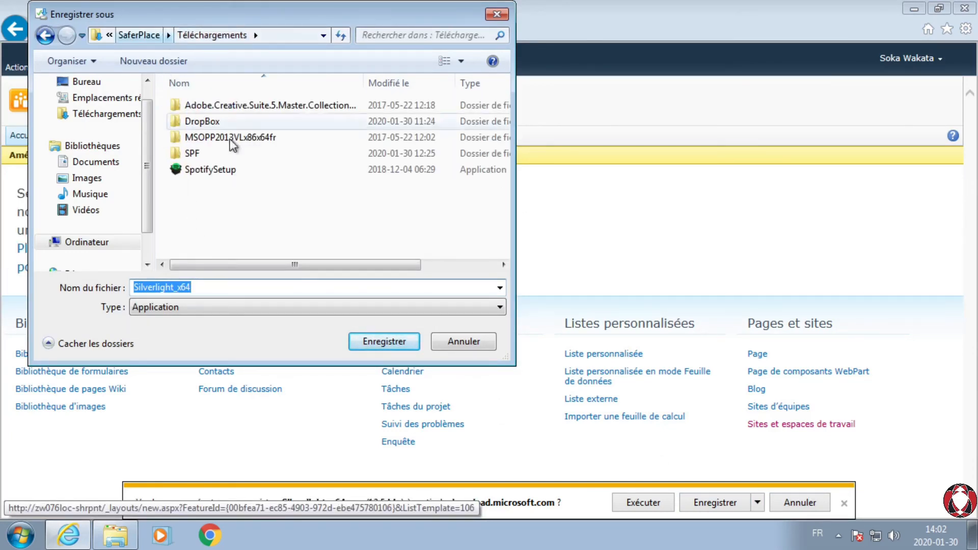
click(397, 344)
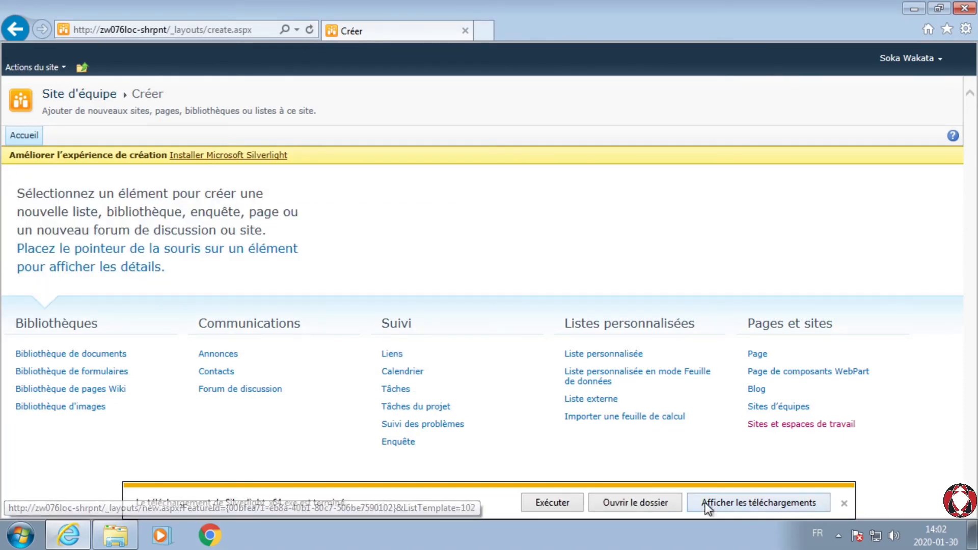
click(644, 499)
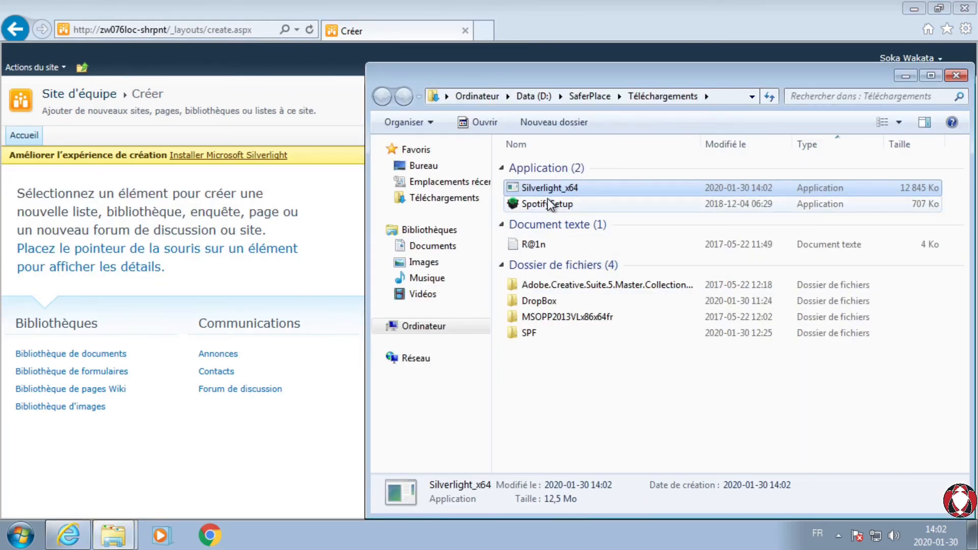
Step: Run the downloaded Silverlight_x64 installer, install Microsoft Silverlight and close the installer
click(585, 409)
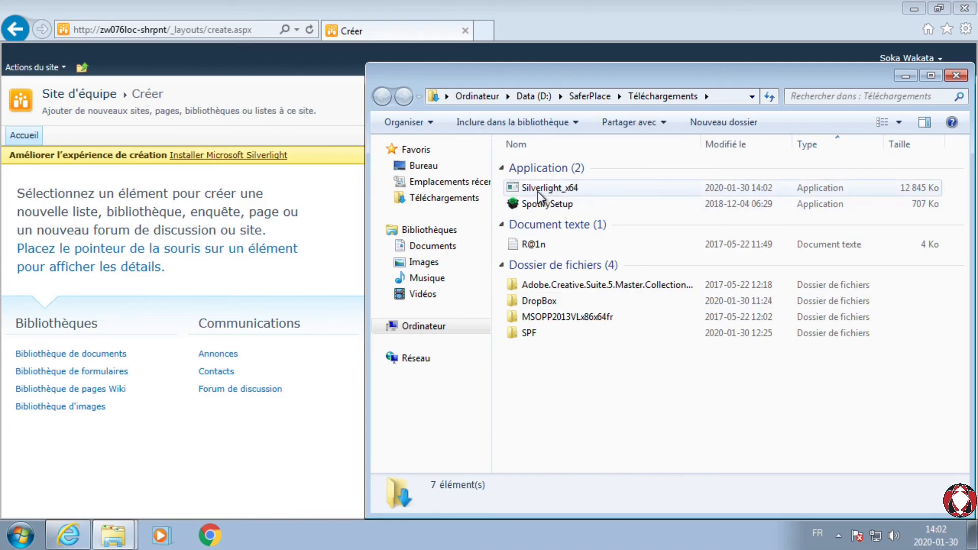
double_click(537, 192)
click(539, 284)
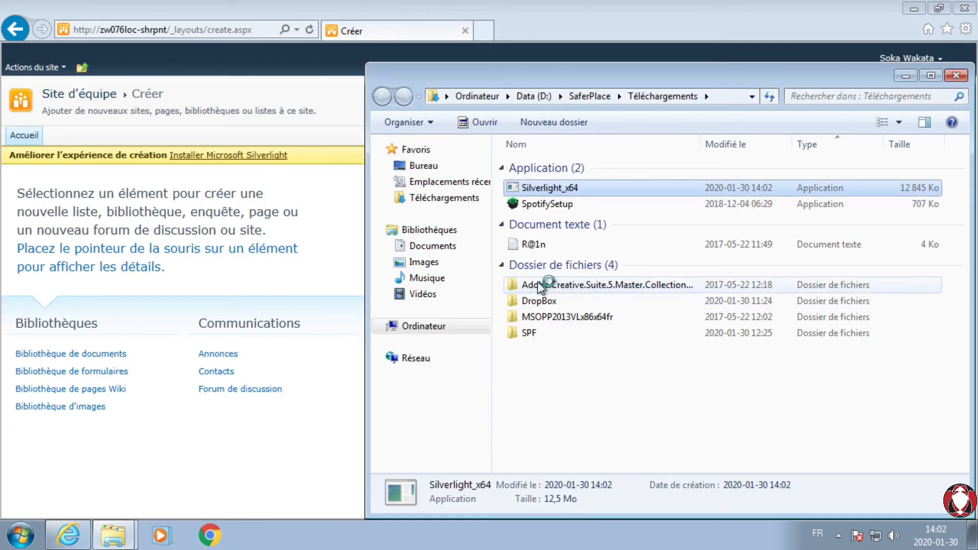
click(543, 287)
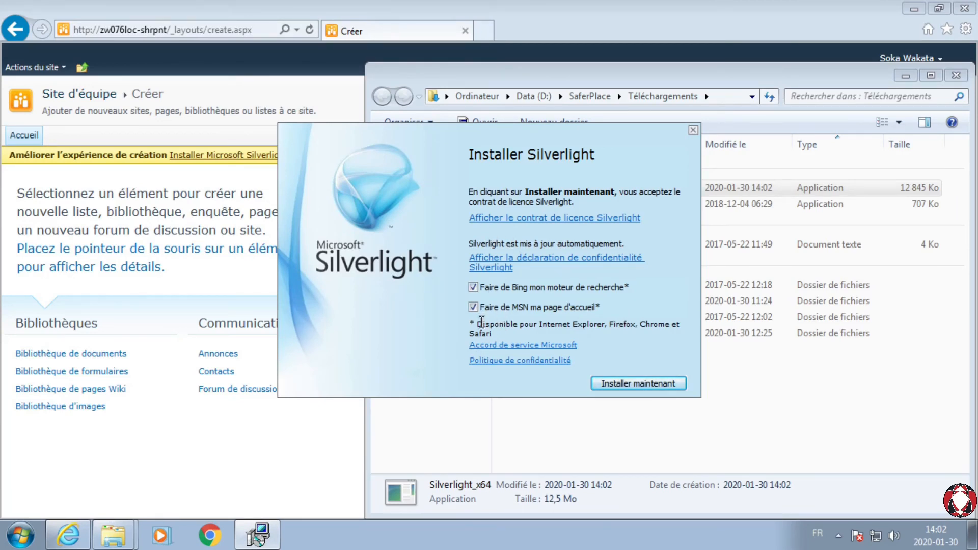
click(638, 384)
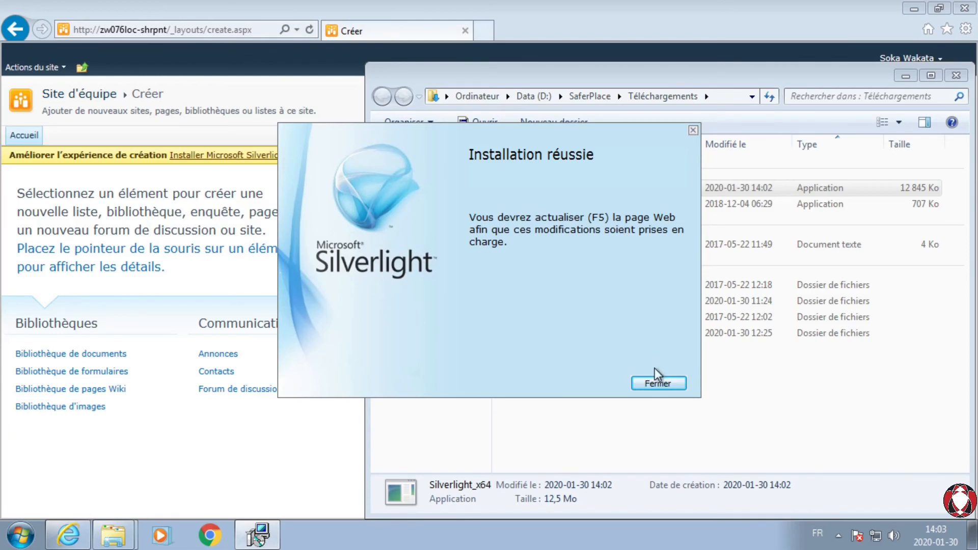
click(659, 386)
Step: Reload the Créer page to check whether Silverlight is detected, and return to the team site's home page
click(251, 496)
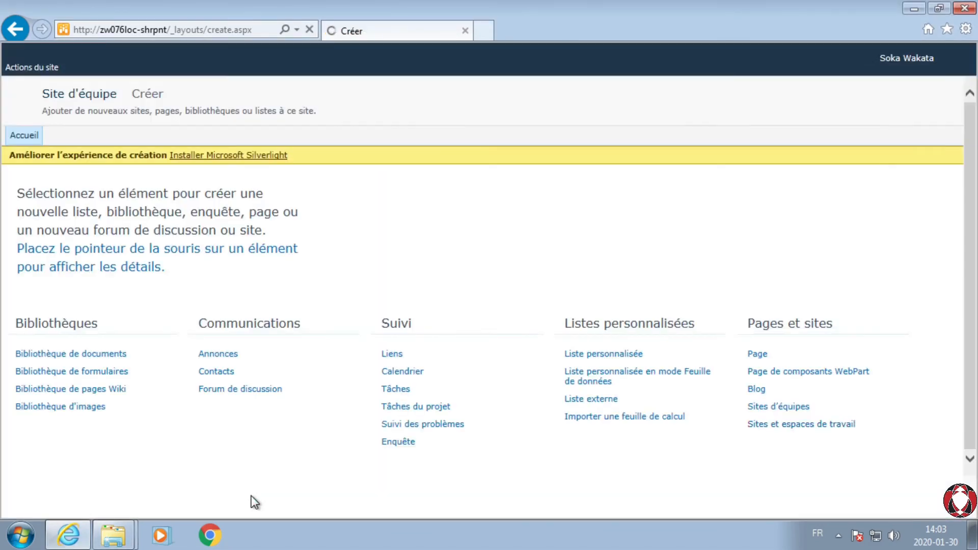
mouse_move(247, 395)
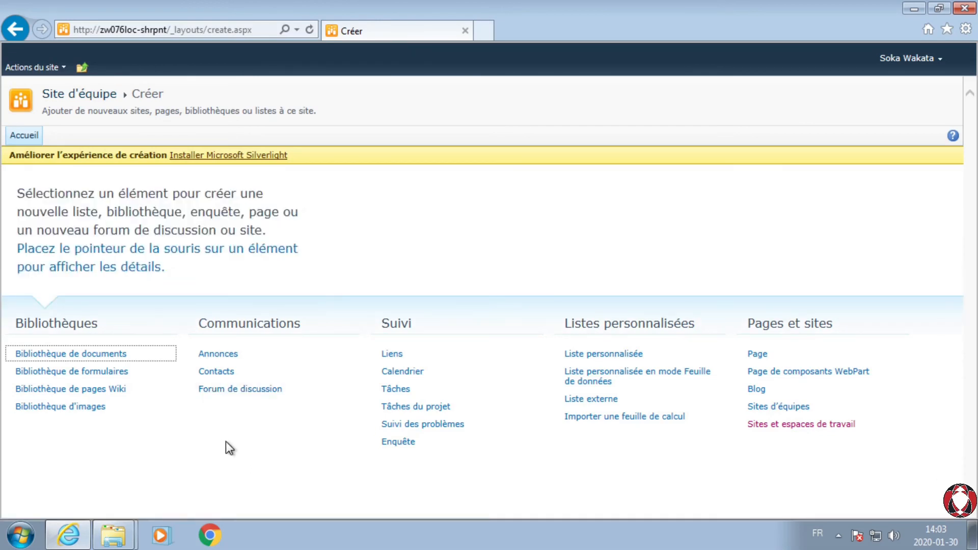
click(224, 458)
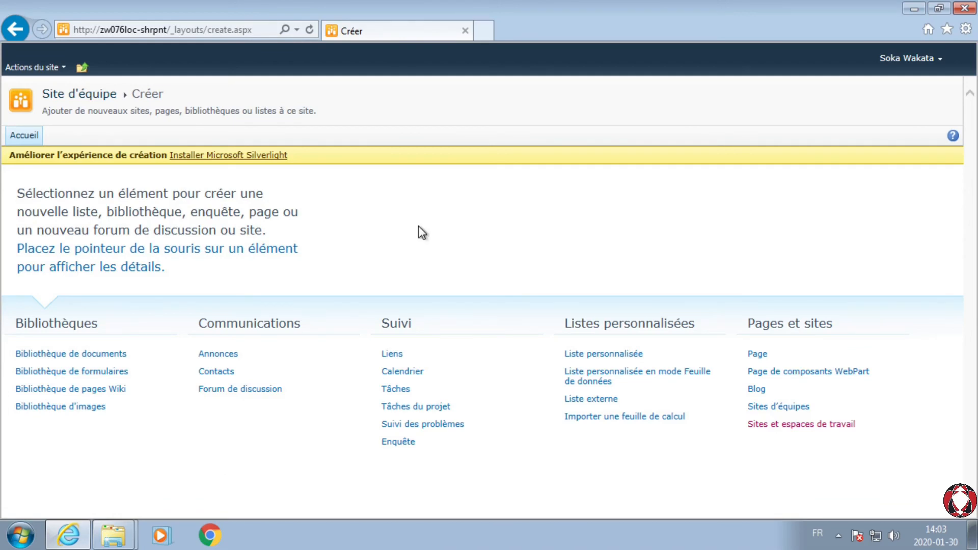
key(alt)
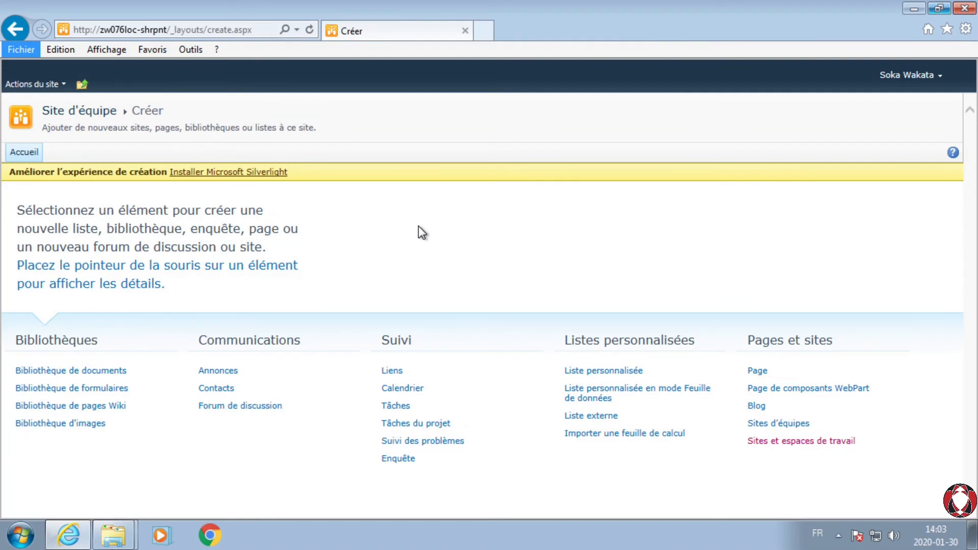
key(alt)
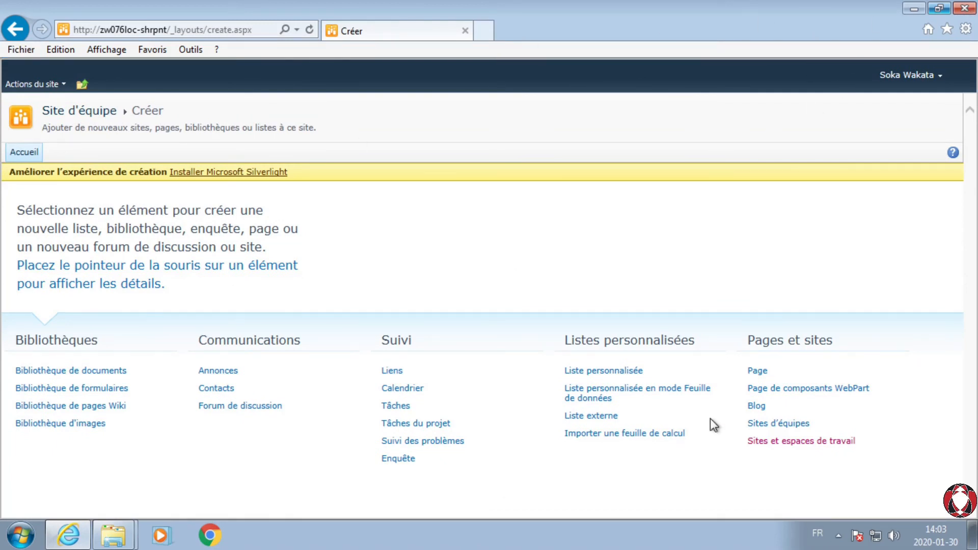
click(674, 503)
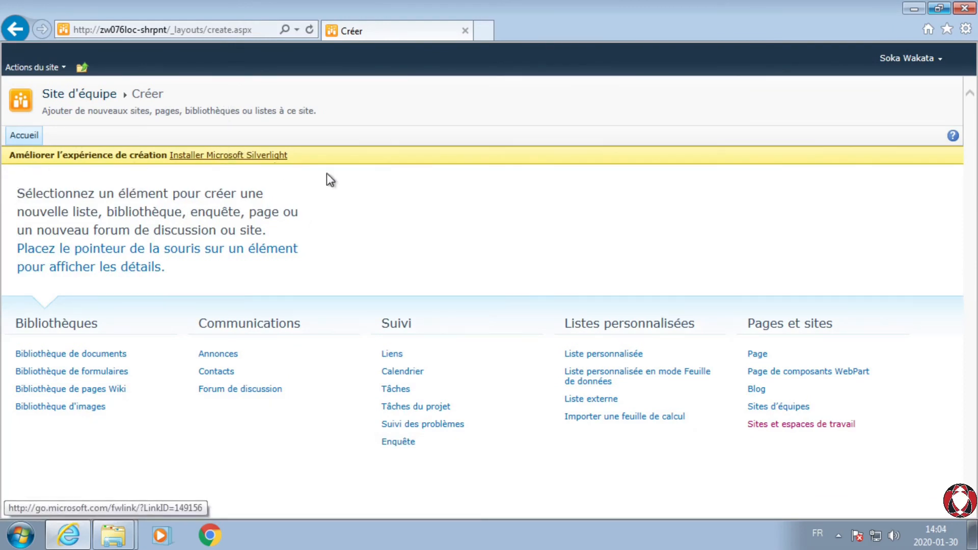
mouse_move(470, 396)
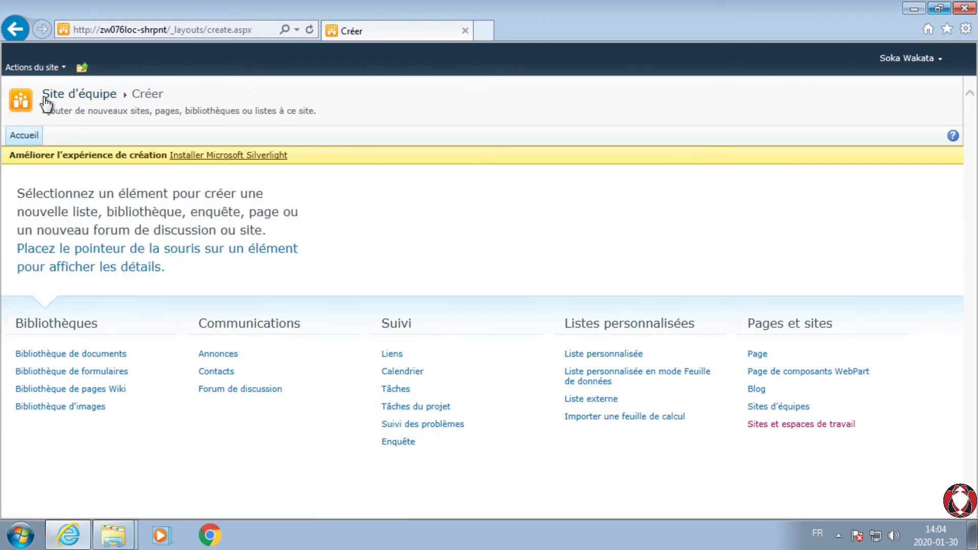
click(19, 138)
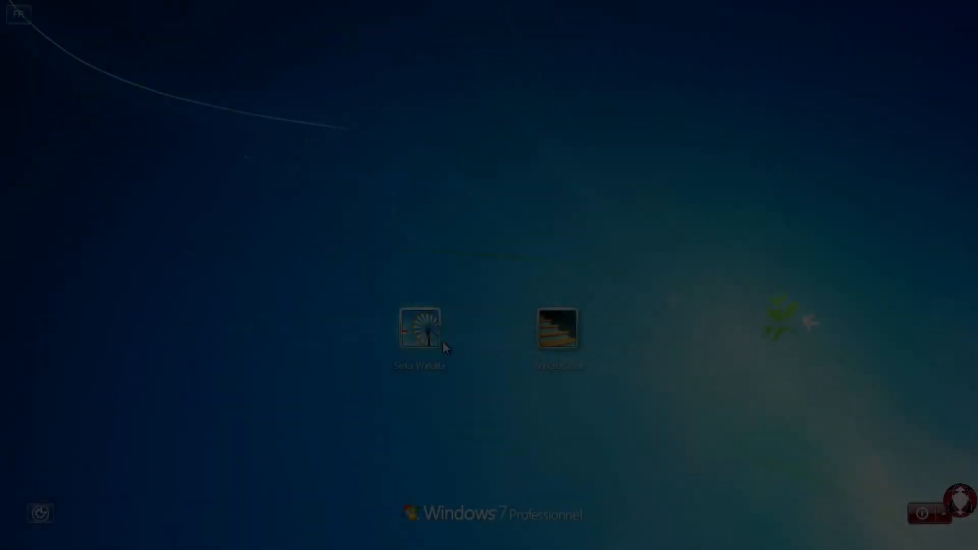
Step: Sign in to Windows and open the team site through the ZW076LOC-SHRPNT shortcut in the SharePoint folder of the user's Favoris
click(442, 341)
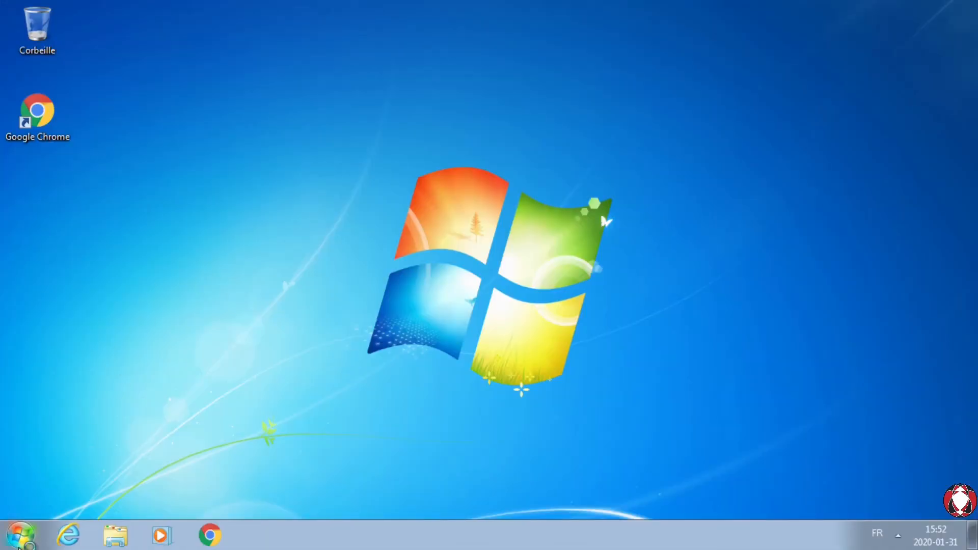
click(20, 535)
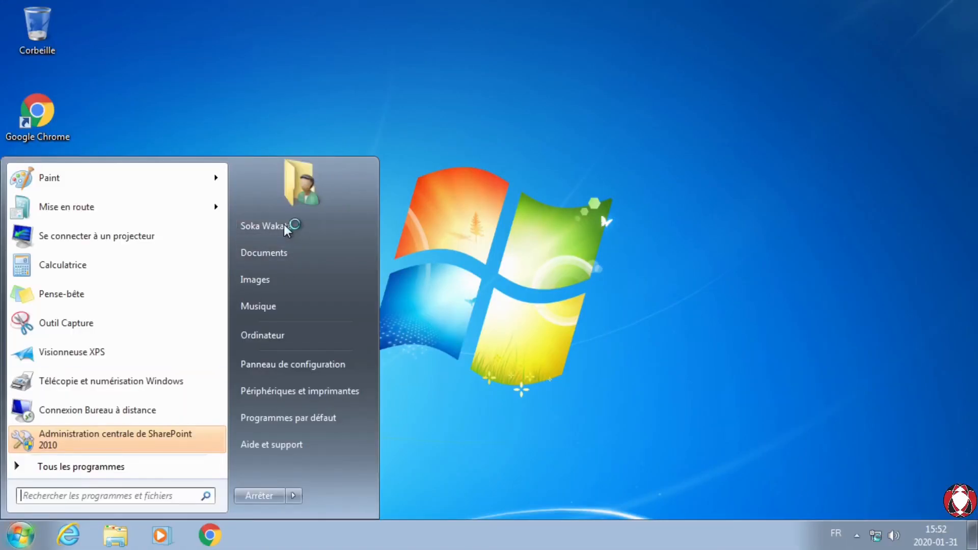
click(284, 226)
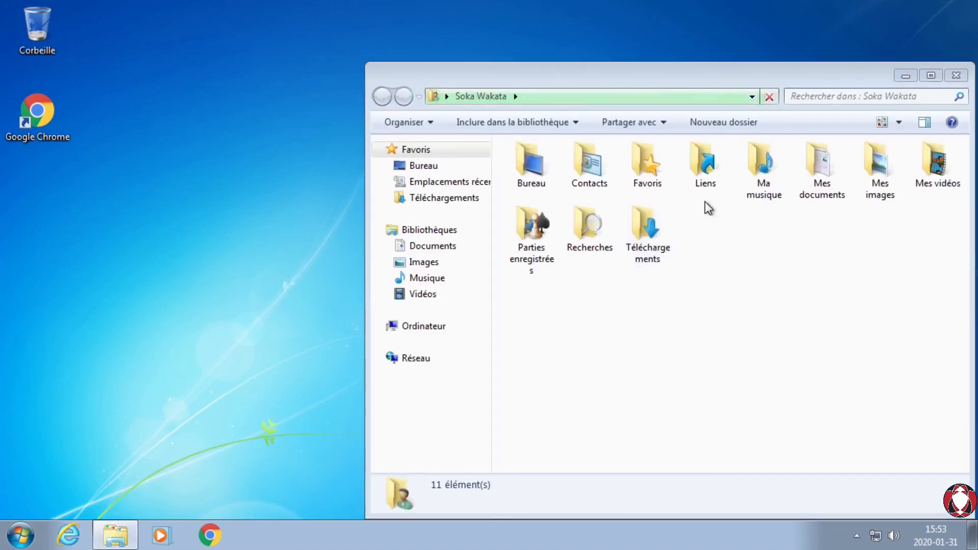
double_click(648, 168)
double_click(543, 186)
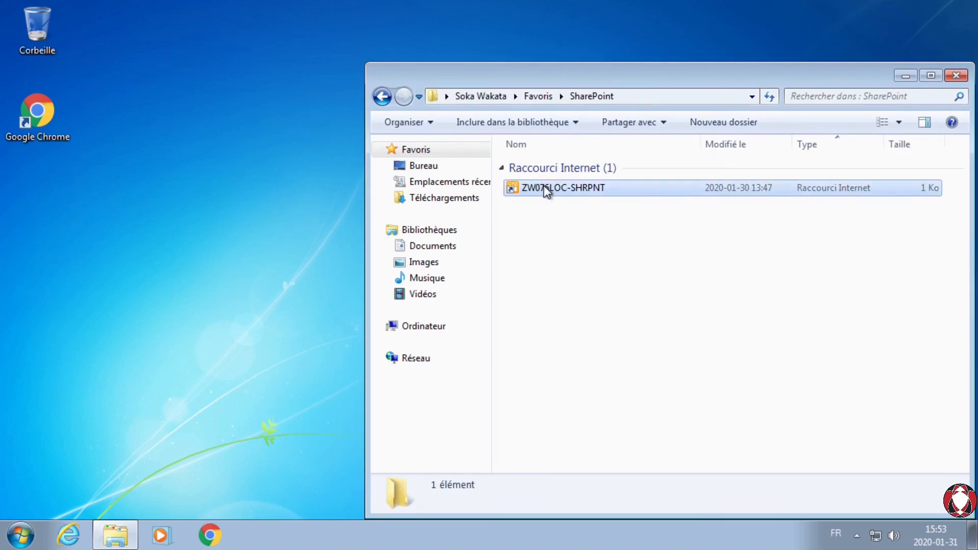
double_click(543, 189)
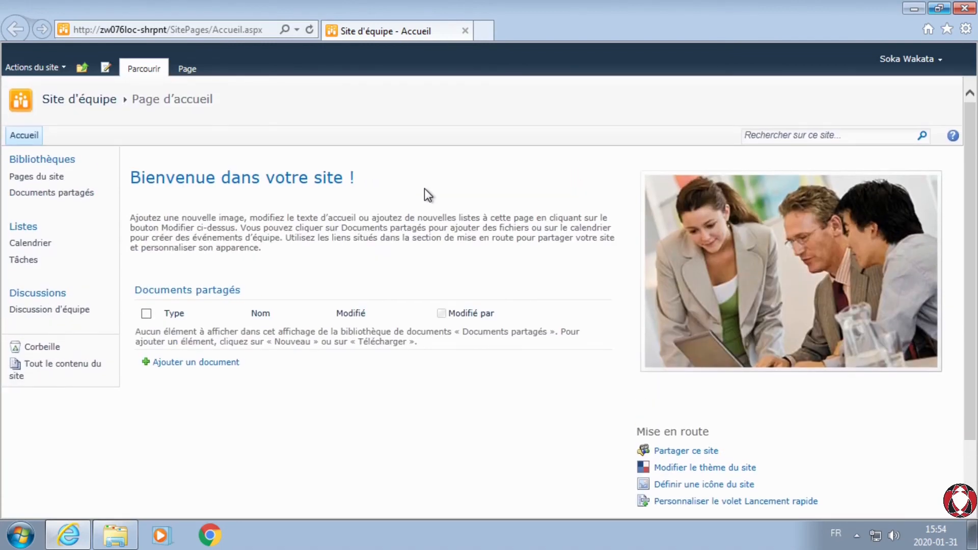
Step: Review the Pages du site library and open the Documents partagés library of the team site
click(39, 182)
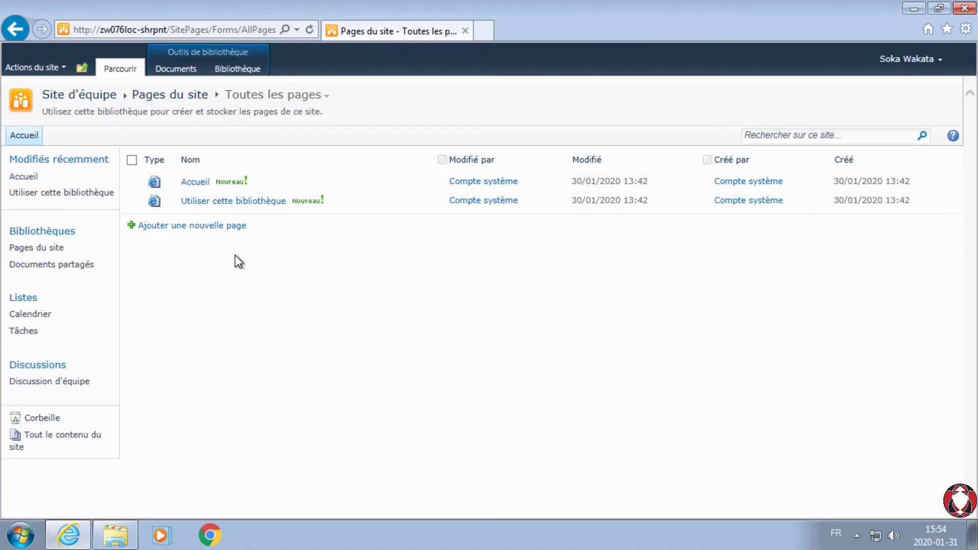
click(16, 27)
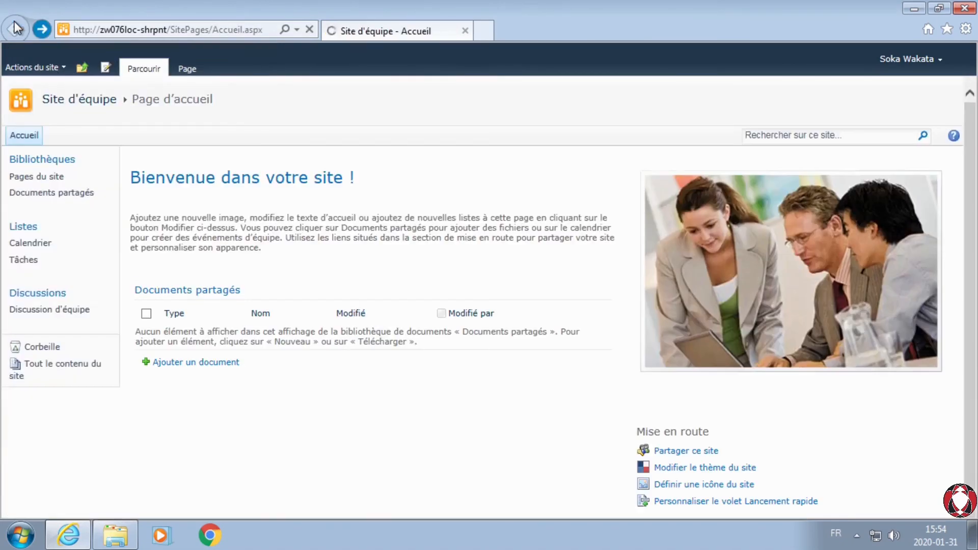
click(44, 194)
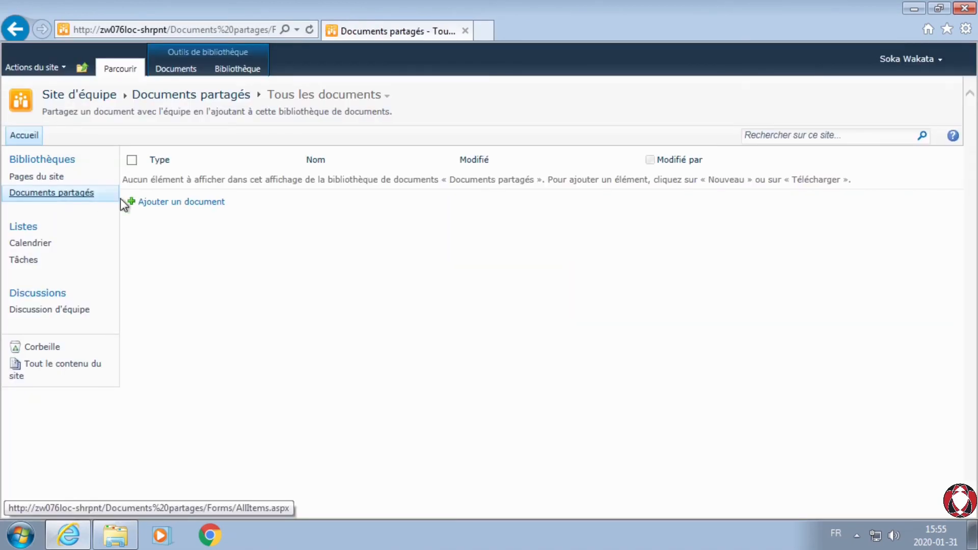
Step: Inspect the document upload form and its file chooser in Documents partagés, leaving both without adding a file
click(184, 203)
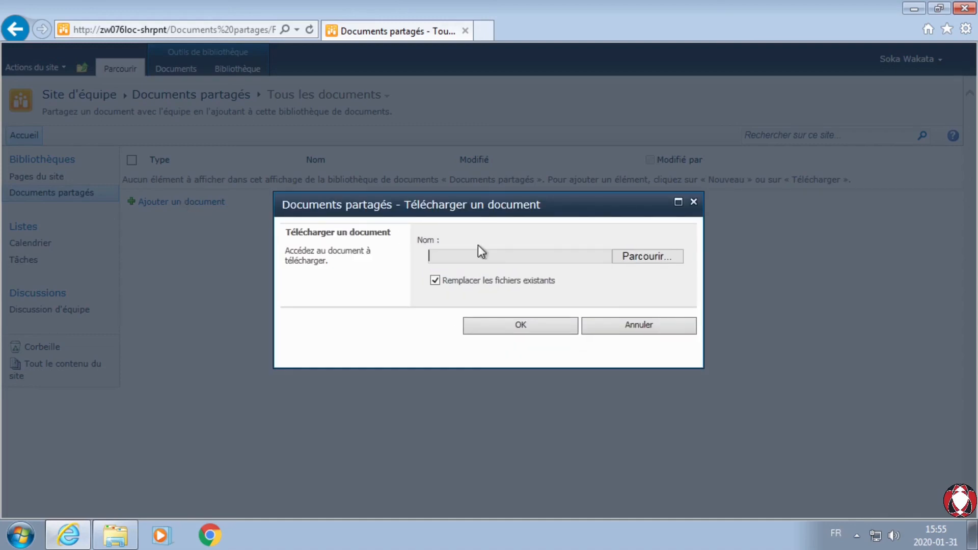
click(644, 260)
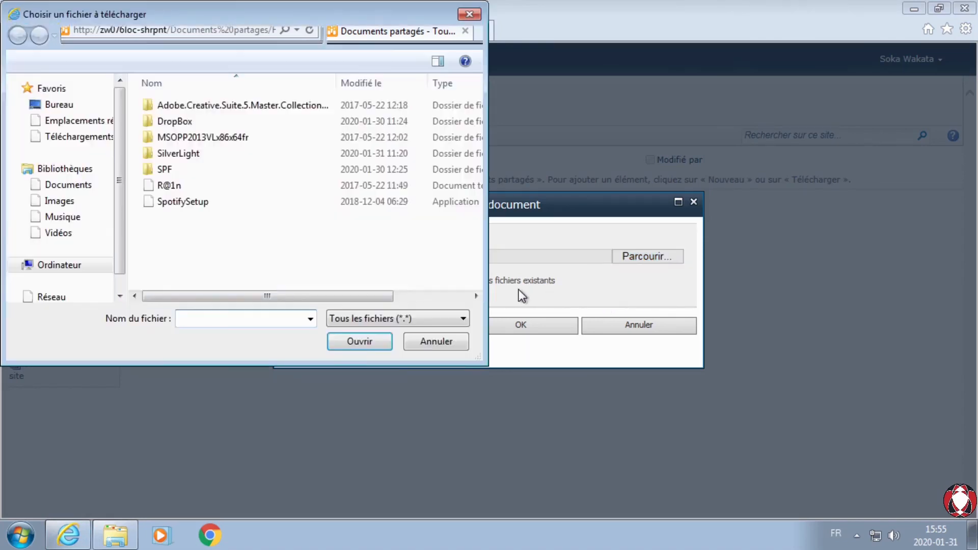
click(436, 342)
click(641, 326)
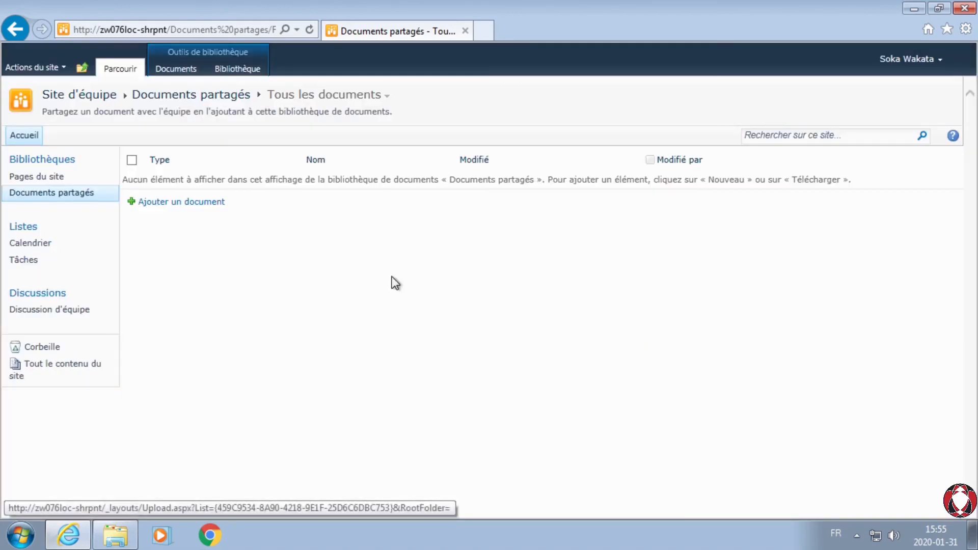
Step: View the team site's Calendrier list and its calendar tools
click(32, 248)
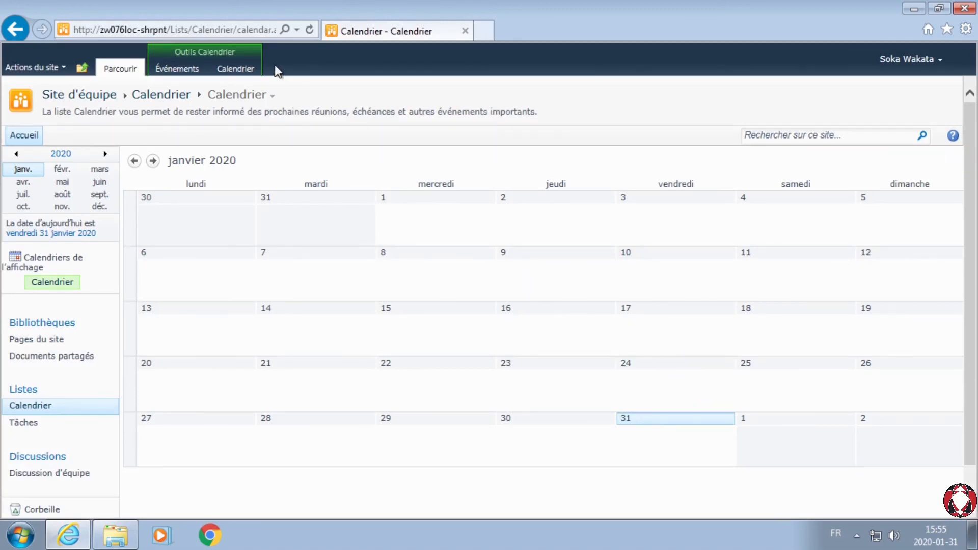
click(248, 72)
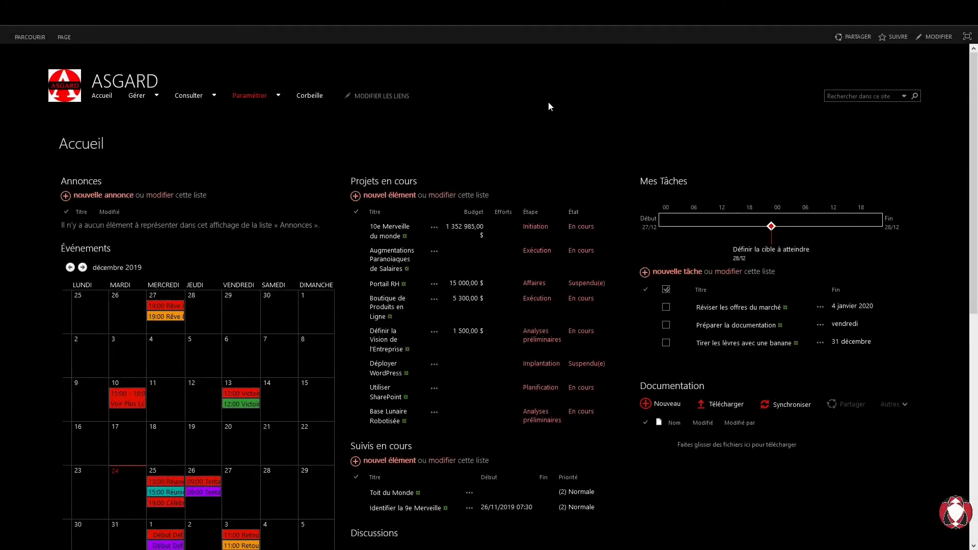
Step: Look over the customized ASGARD site's home page, including its events, current projects, discussions and tasks grouped by project
scroll(549, 105, down, 1)
scroll(548, 106, down, 3)
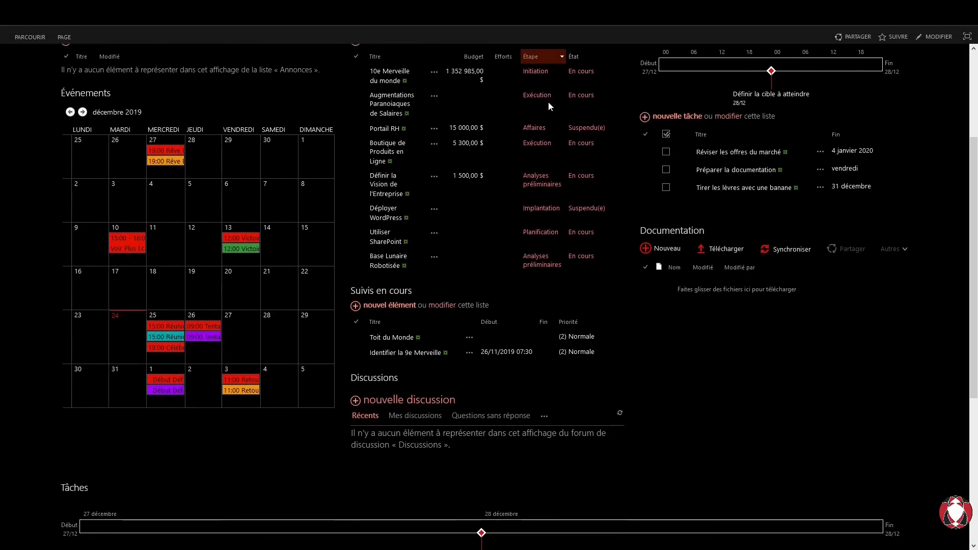
scroll(549, 103, down, 4)
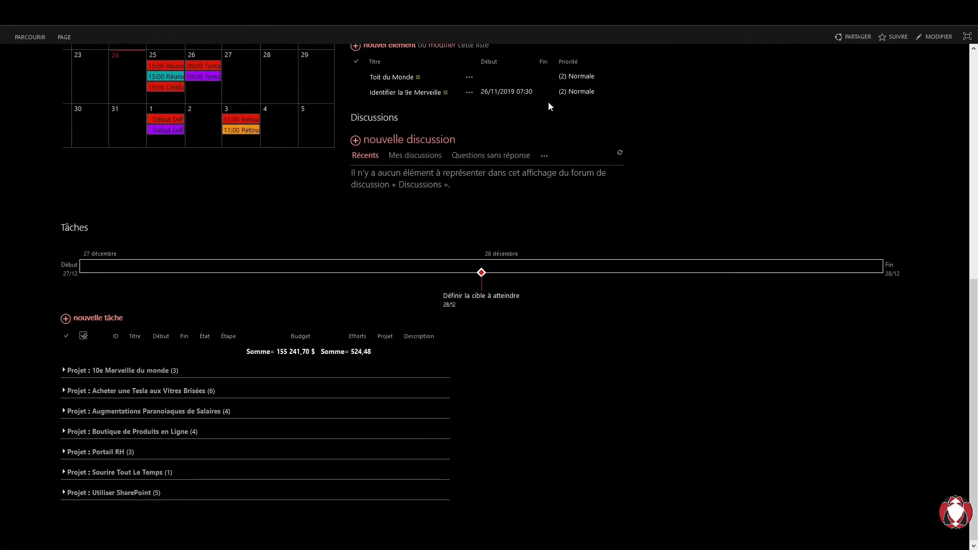
scroll(549, 105, up, 8)
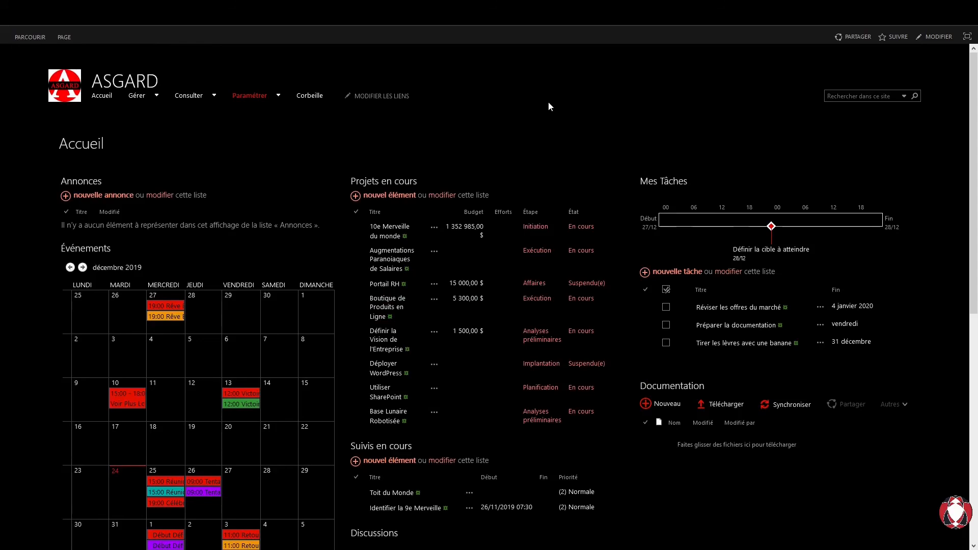
Step: View the ASGARD site's Projets list and its Tâches list under Gérer
click(393, 181)
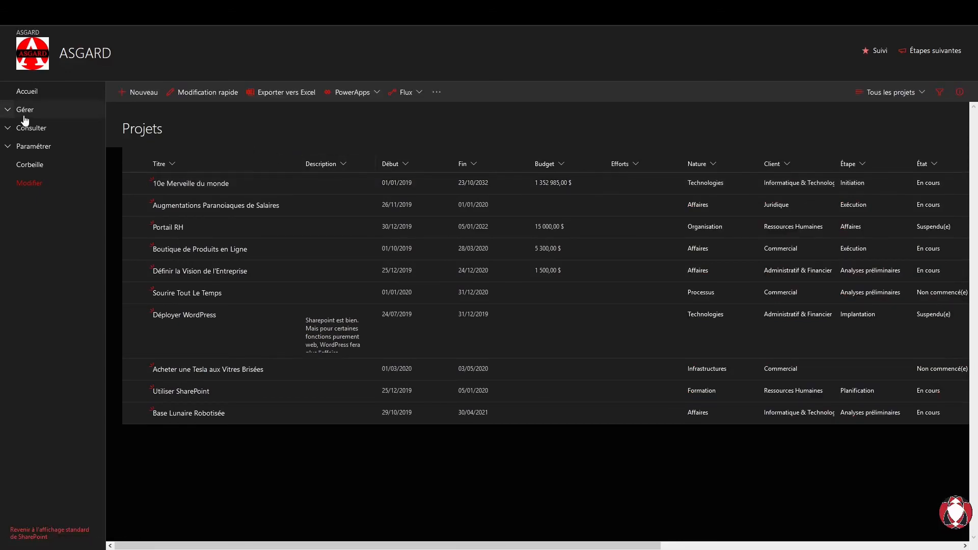
click(8, 110)
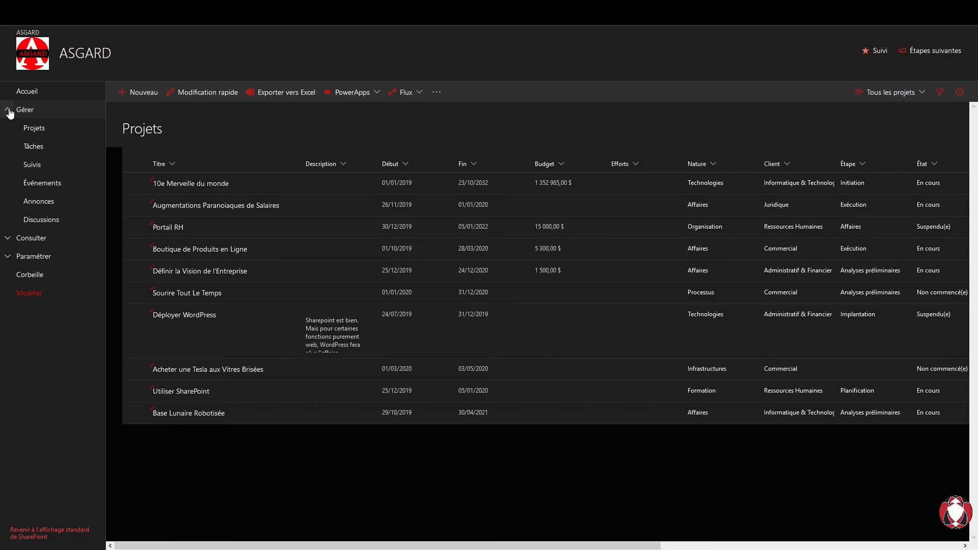
click(33, 147)
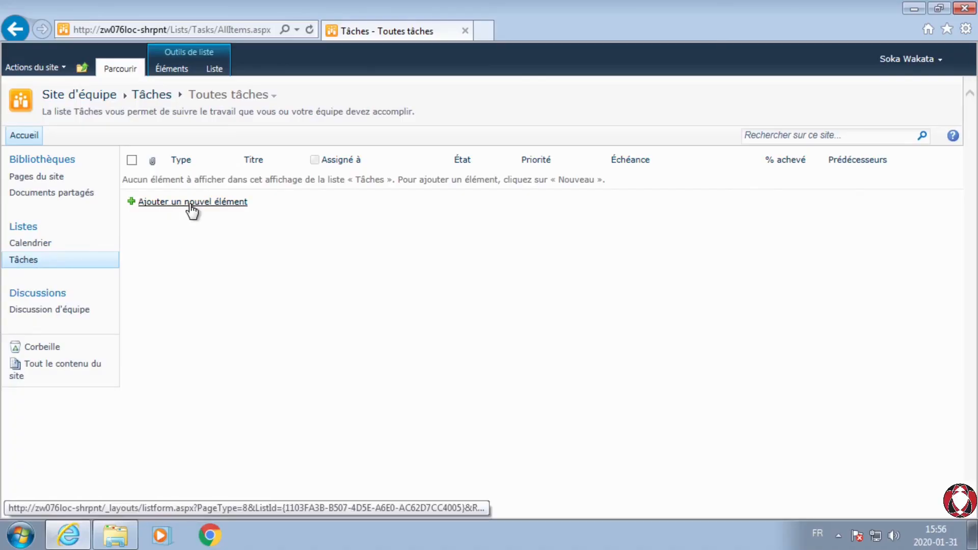
Step: Inspect the new item form of the team site's Tâches list and close it without saving
click(191, 203)
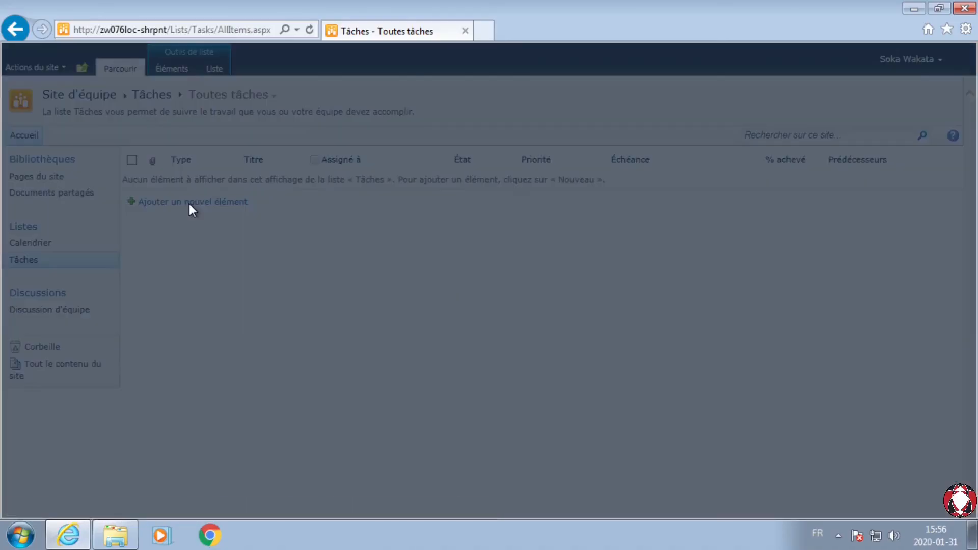
scroll(491, 381, down, 3)
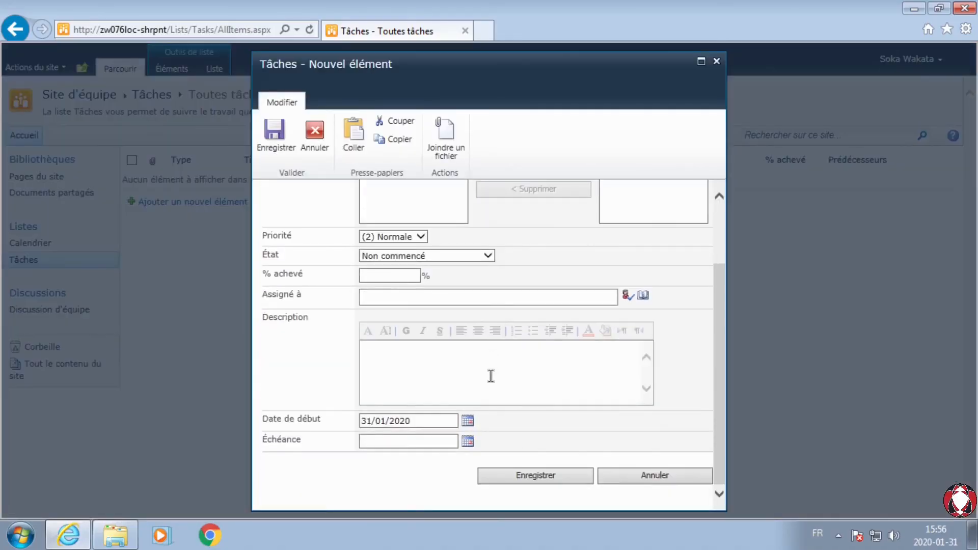
scroll(491, 376, up, 2)
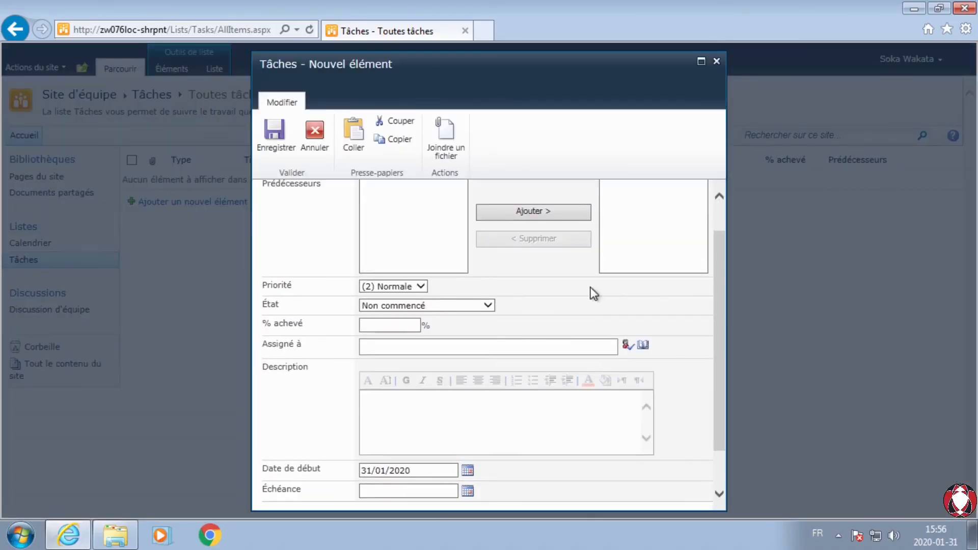
click(718, 61)
Step: Inspect the new discussion form of Discussion d'équipe and its file attachment chooser, cancelling both without adding anything
click(37, 317)
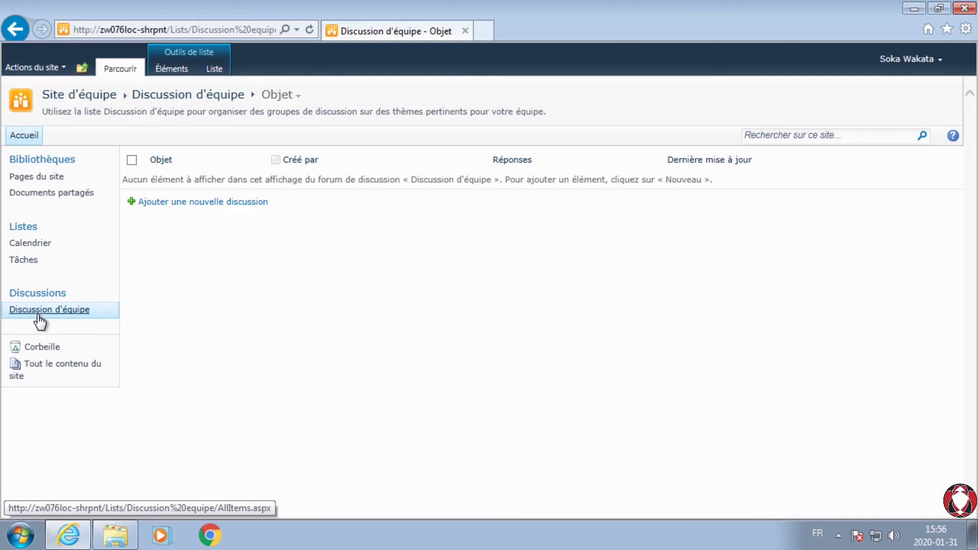
click(222, 202)
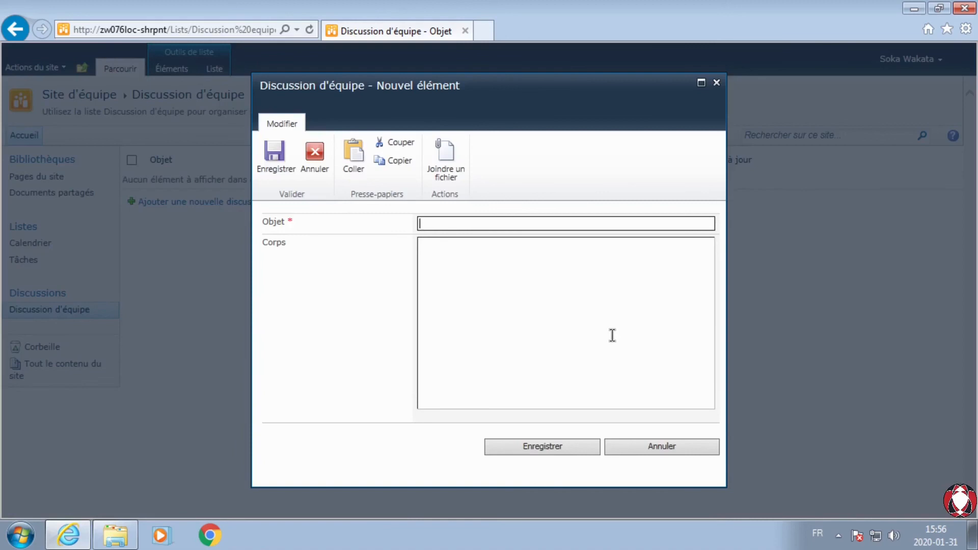
click(447, 170)
click(663, 129)
double_click(207, 123)
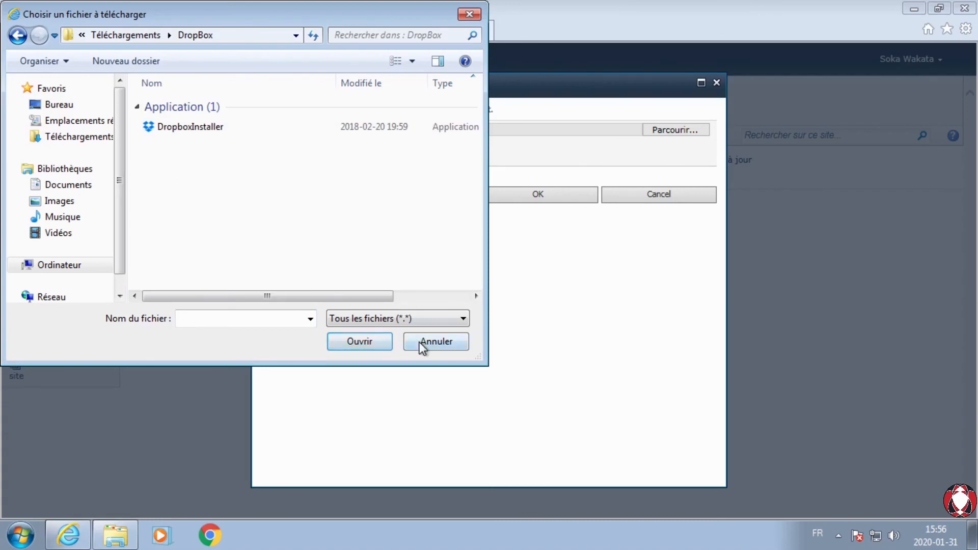
click(435, 341)
click(643, 195)
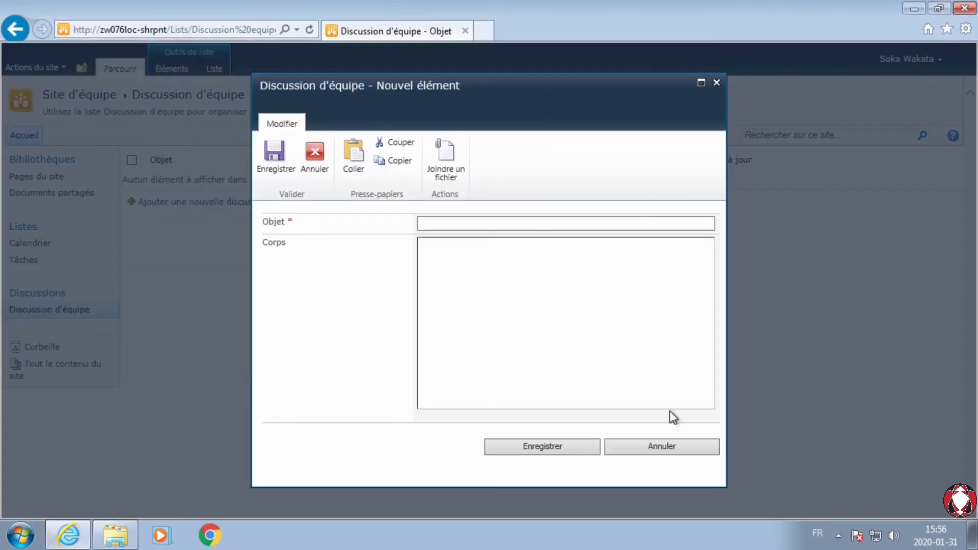
click(671, 448)
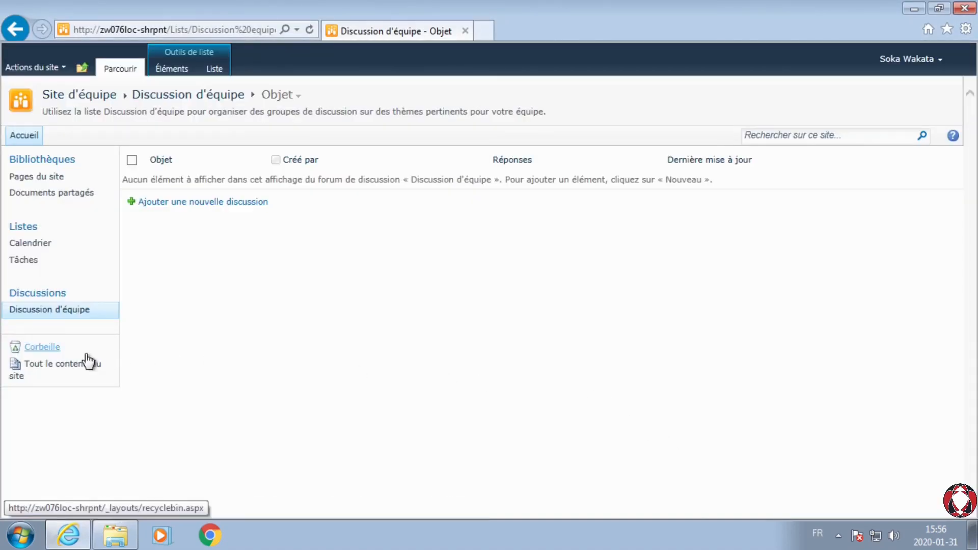
Step: Review all of the team site's content, including its libraries, lists and discussion forums
click(61, 367)
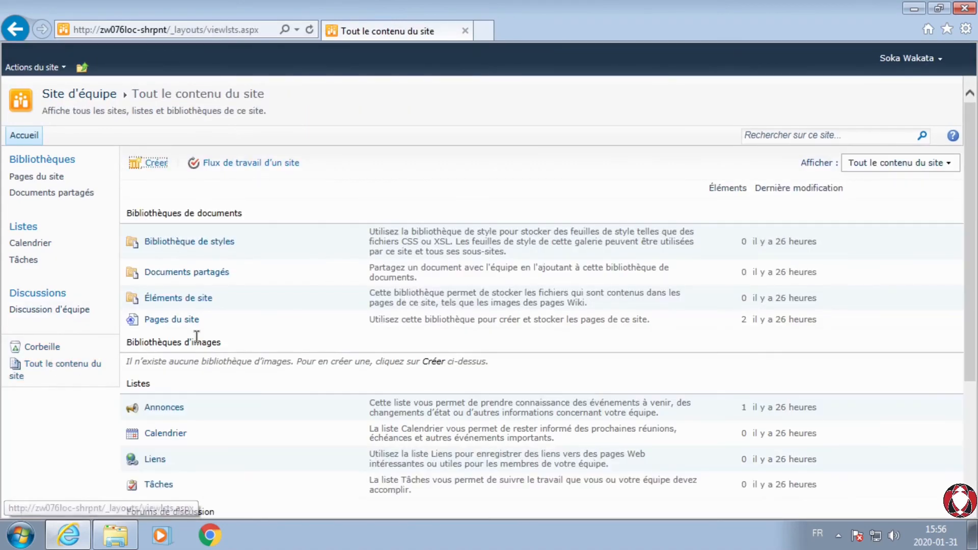
scroll(203, 314, down, 3)
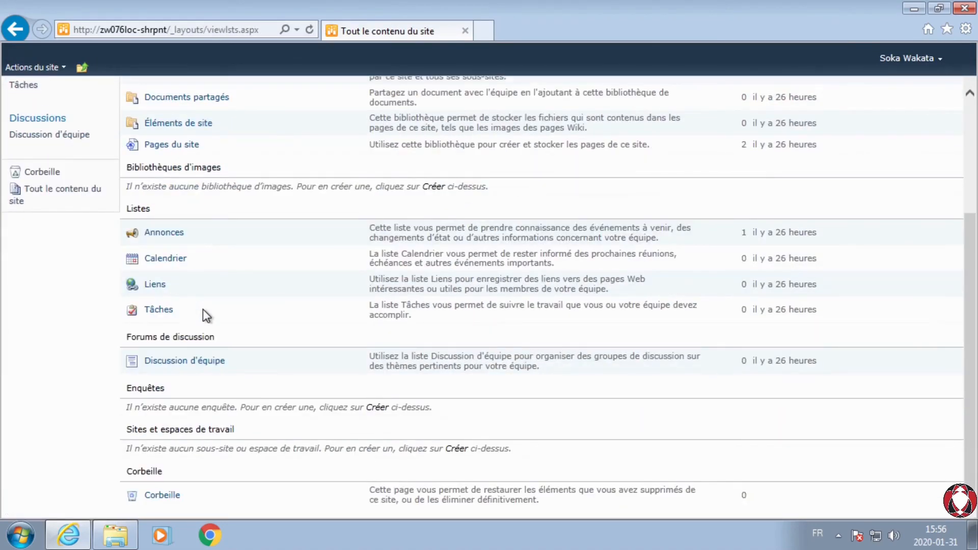
scroll(203, 309, up, 3)
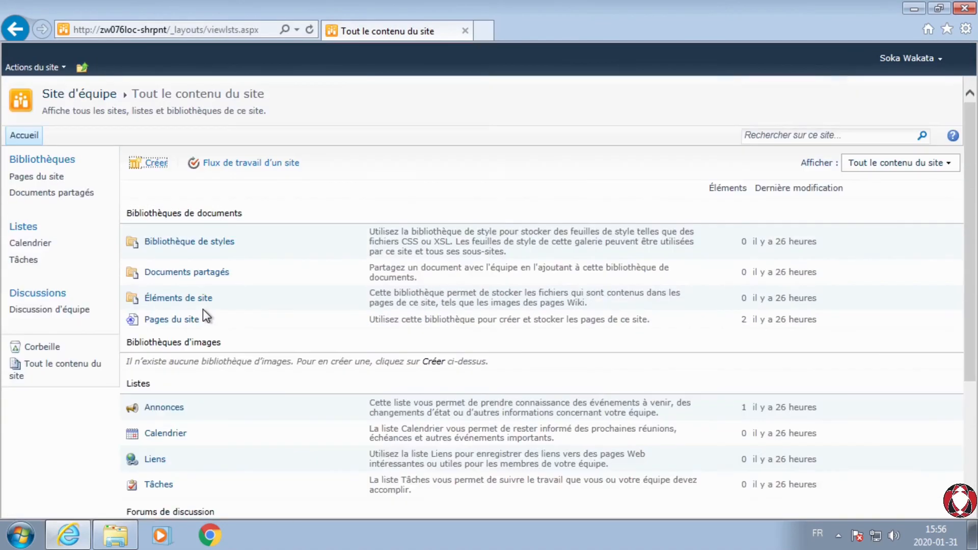
click(63, 68)
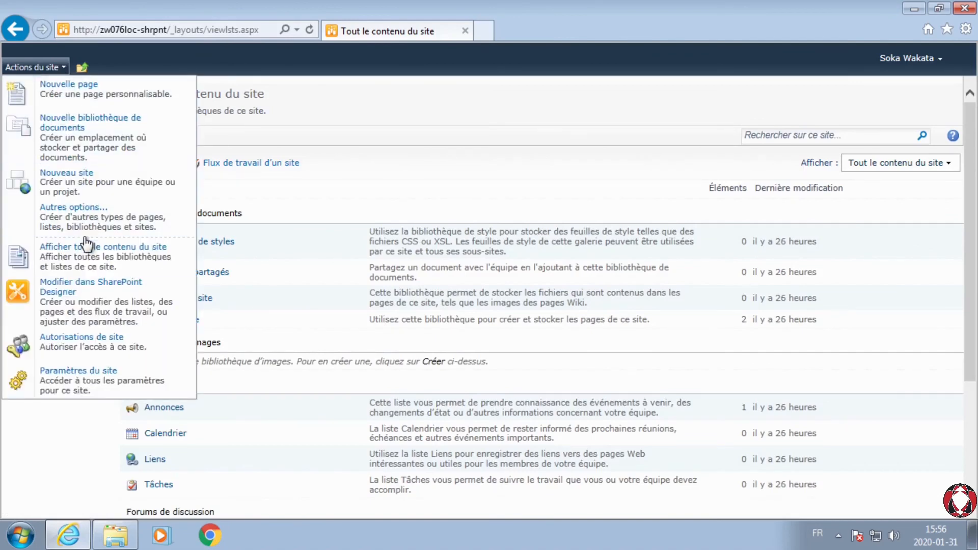
click(87, 257)
scroll(174, 262, down, 3)
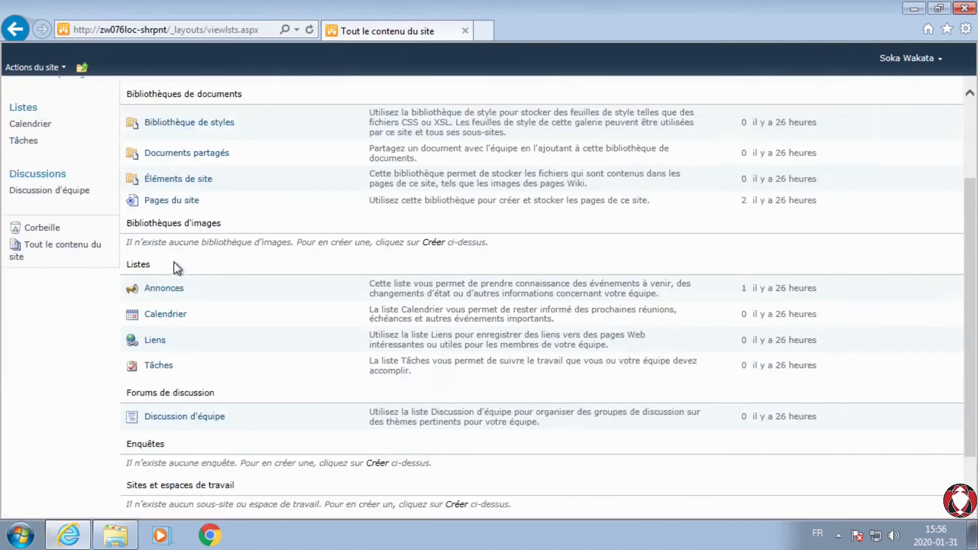
scroll(345, 326, up, 3)
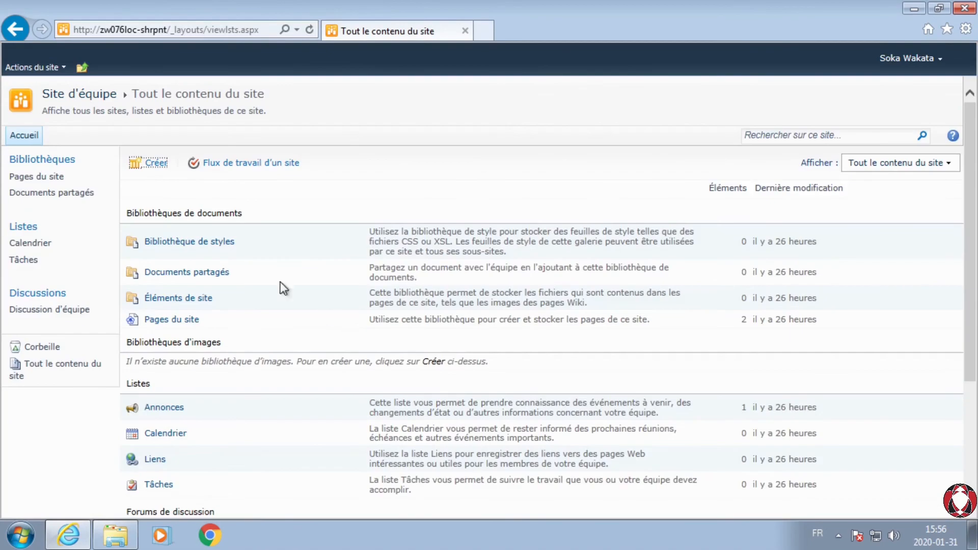
Step: View the Paramètres du site page and inspect the new document library form, cancelling it without creating a library
click(34, 67)
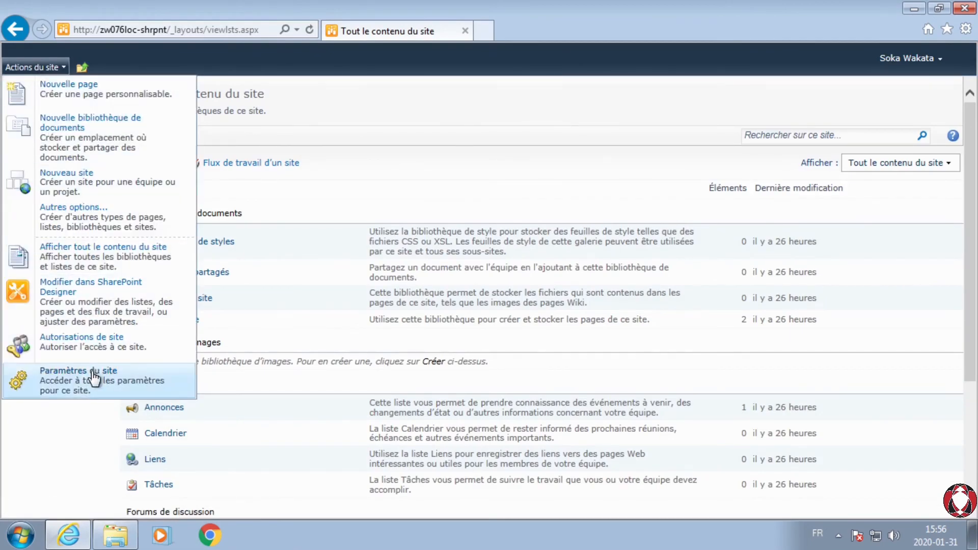
click(66, 377)
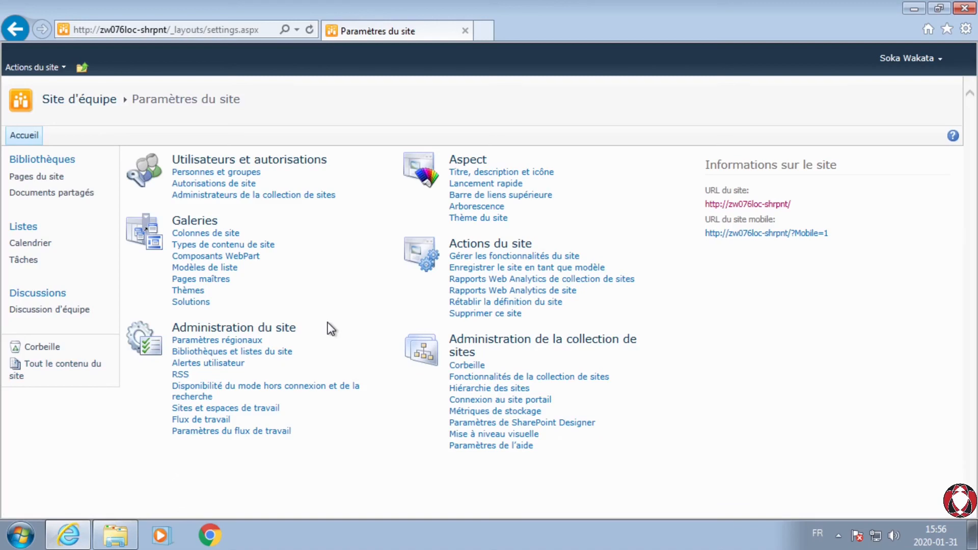
click(36, 67)
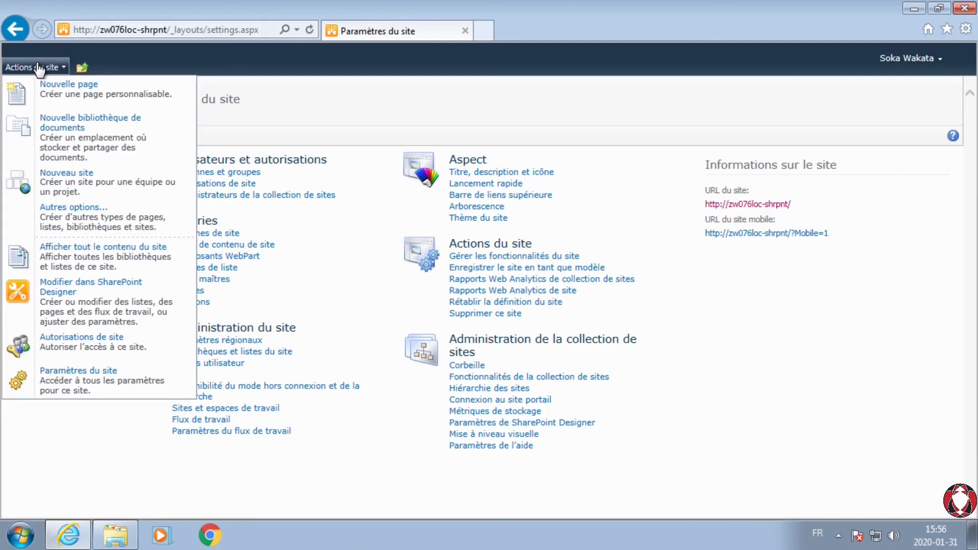
click(69, 153)
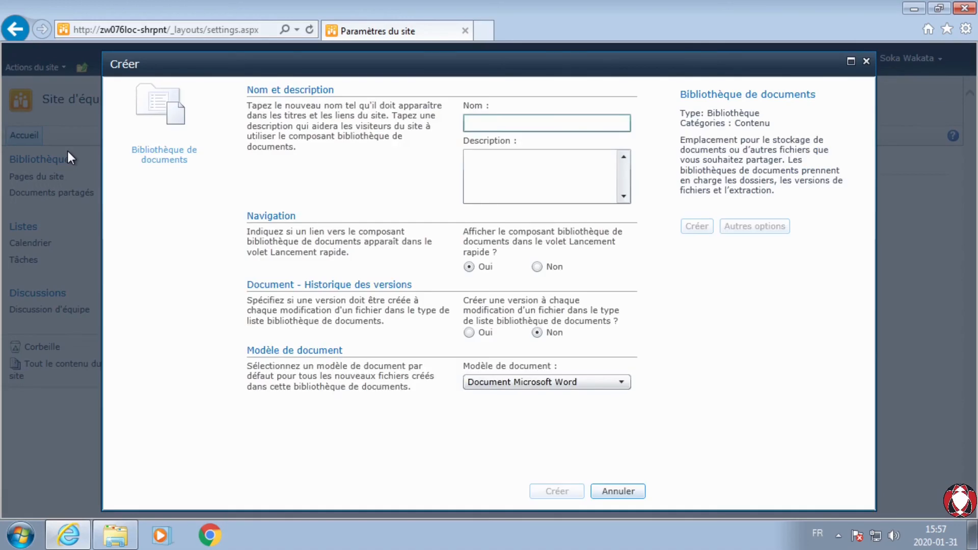
click(618, 492)
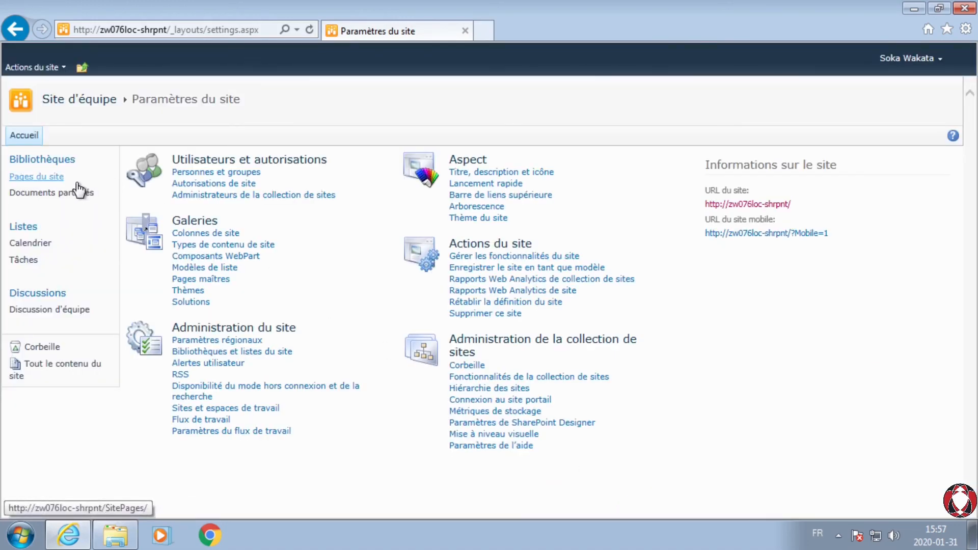
Step: Return to the full site content and browse the gallery of all installed element types available for creation
click(38, 74)
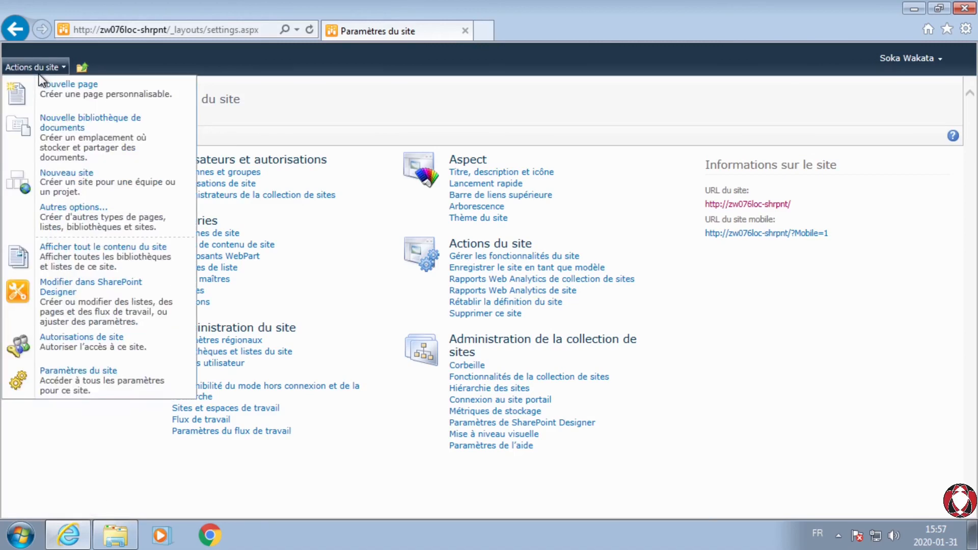
click(102, 265)
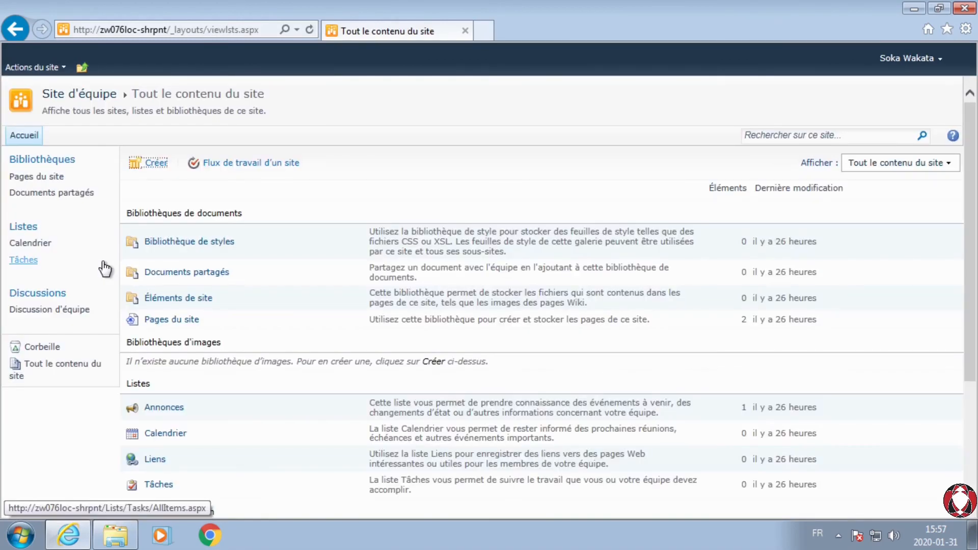
click(40, 70)
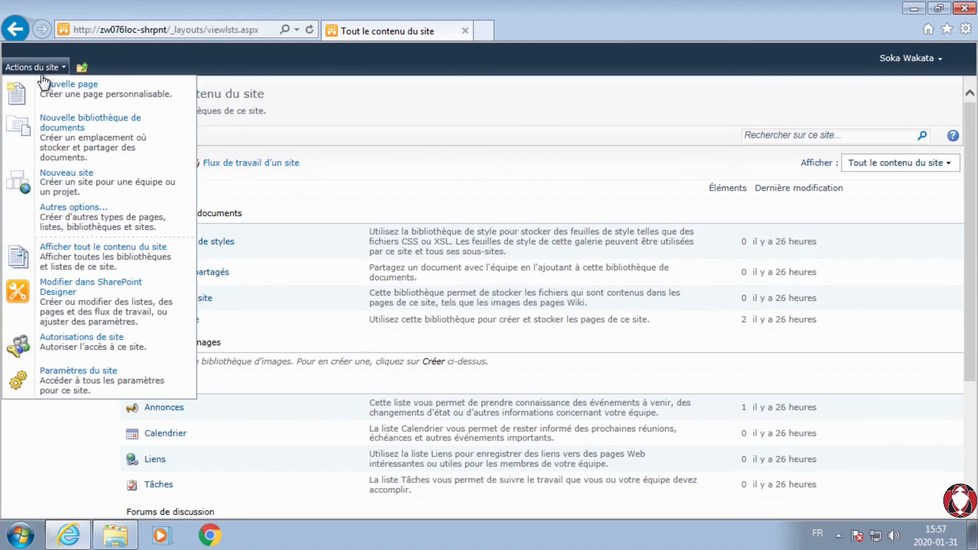
click(99, 232)
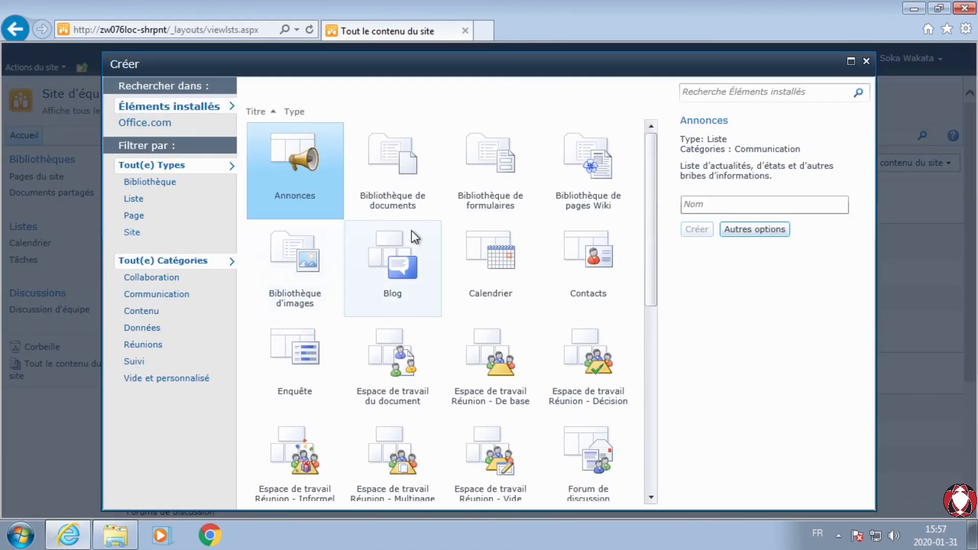
scroll(412, 230, down, 5)
scroll(413, 235, down, 2)
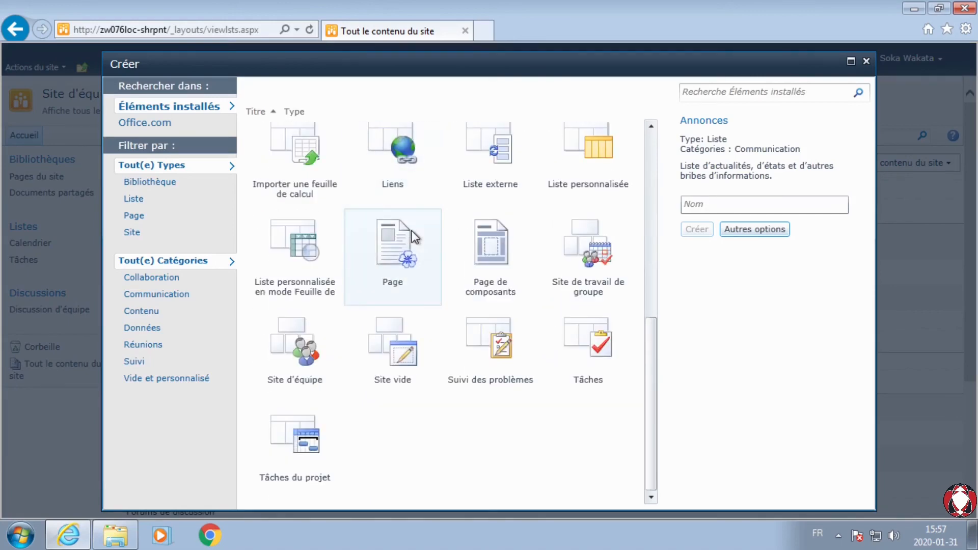
scroll(414, 236, up, 8)
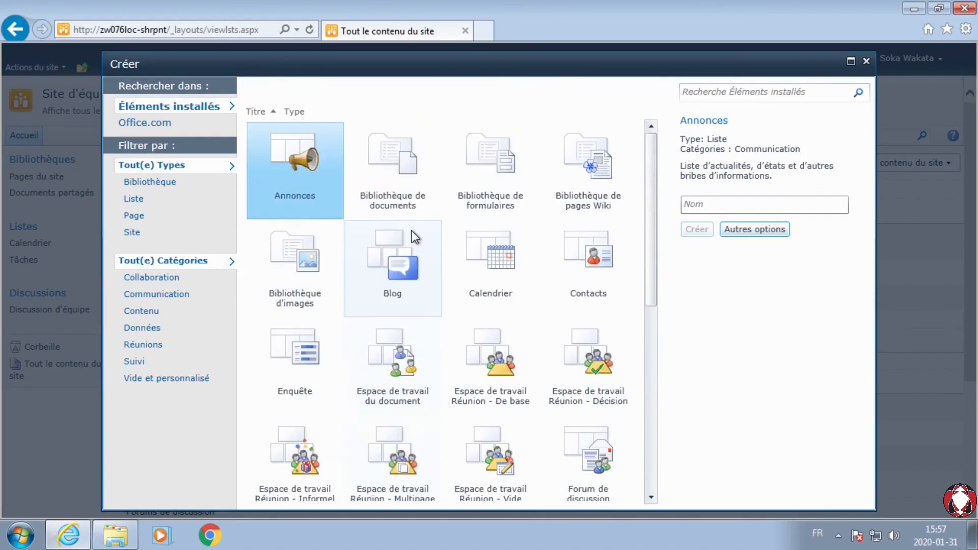
Step: Filter the creation gallery by the types Bibliothèque, Liste, Page and Site in turn
click(145, 185)
click(133, 200)
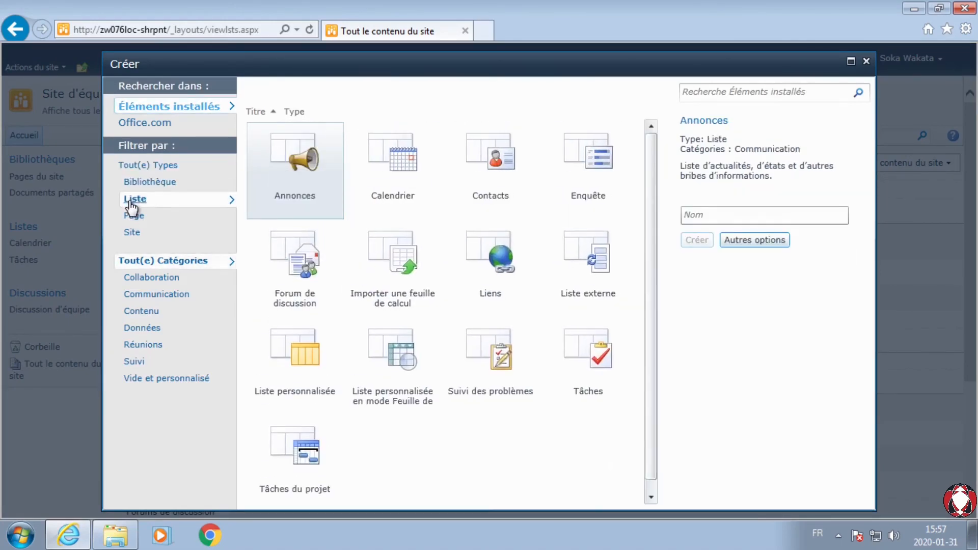
click(134, 217)
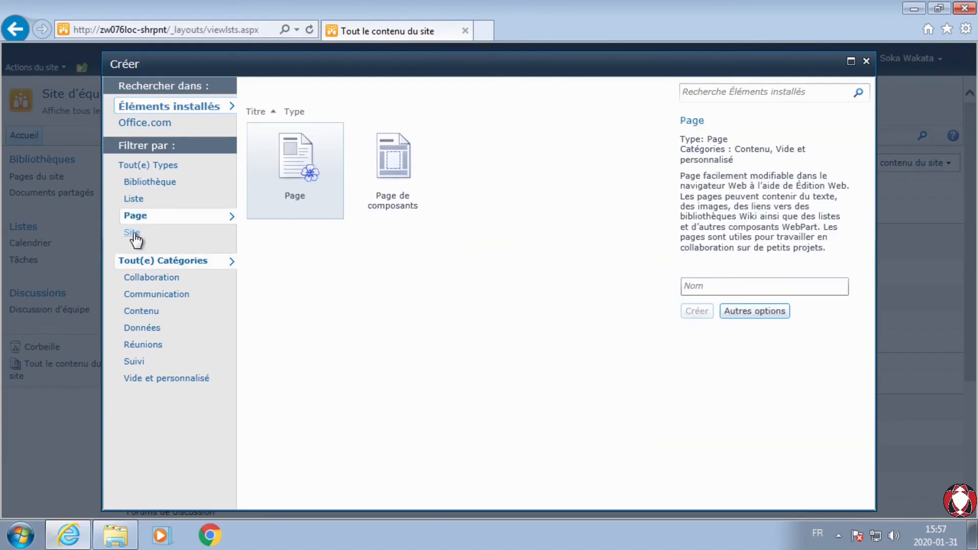
click(133, 233)
Step: Filter the Site templates by each category in turn, from Collaboration through Vide et personnalisé
click(145, 275)
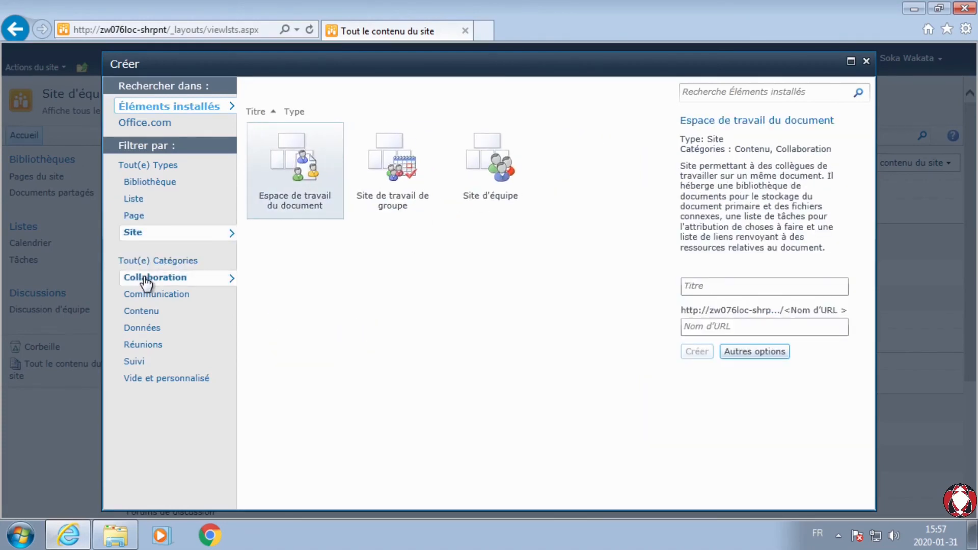
click(152, 295)
click(146, 311)
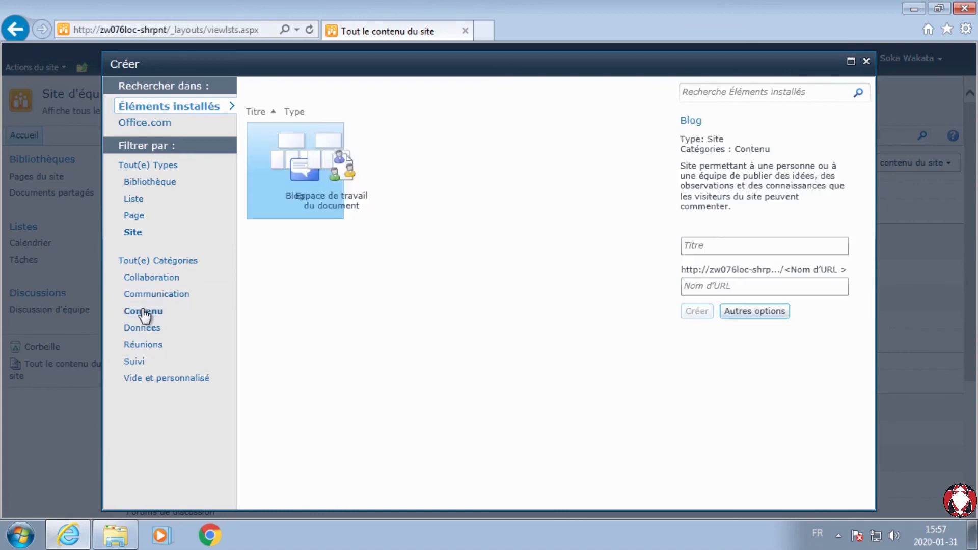
click(144, 330)
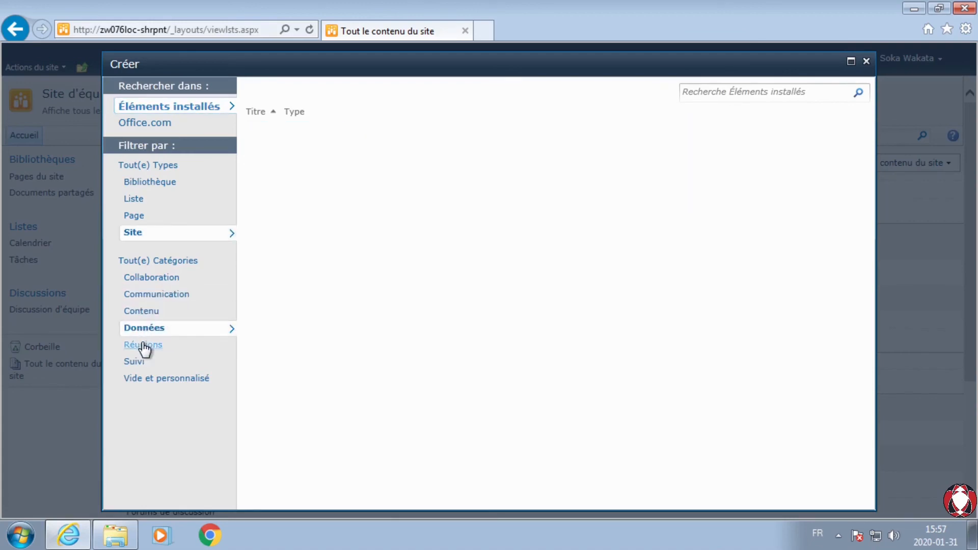
click(145, 345)
click(144, 363)
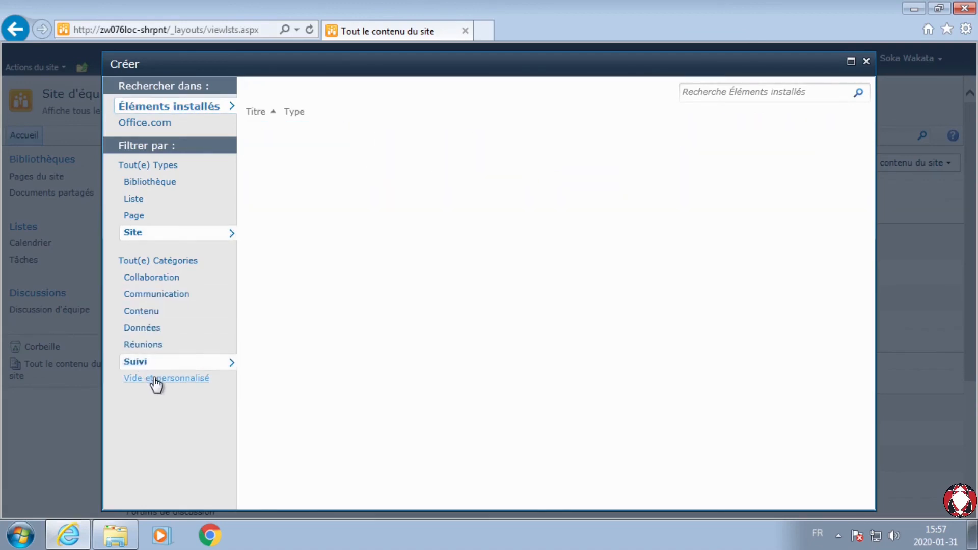
click(154, 379)
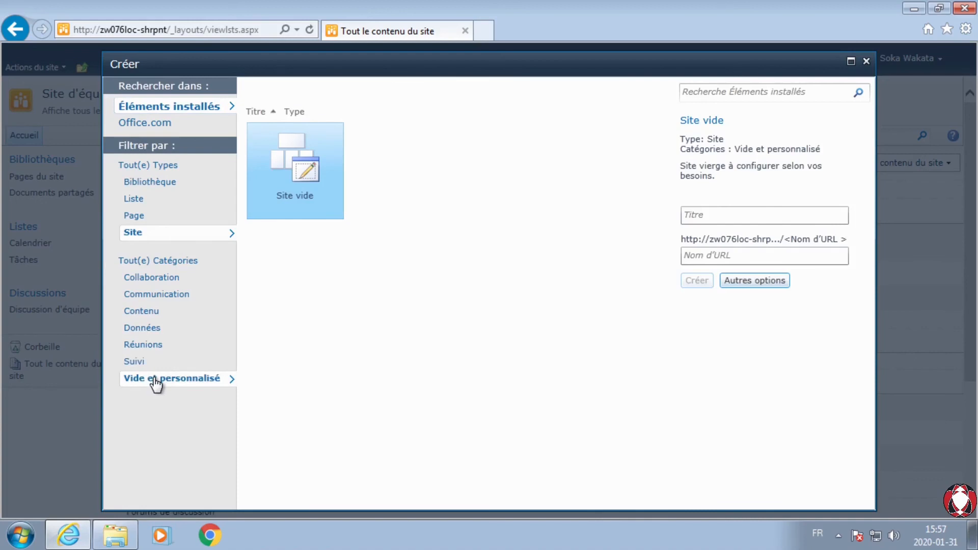
Step: Leave the creation gallery for the team site's home page and view the pages stored in the Pages du site library
click(867, 61)
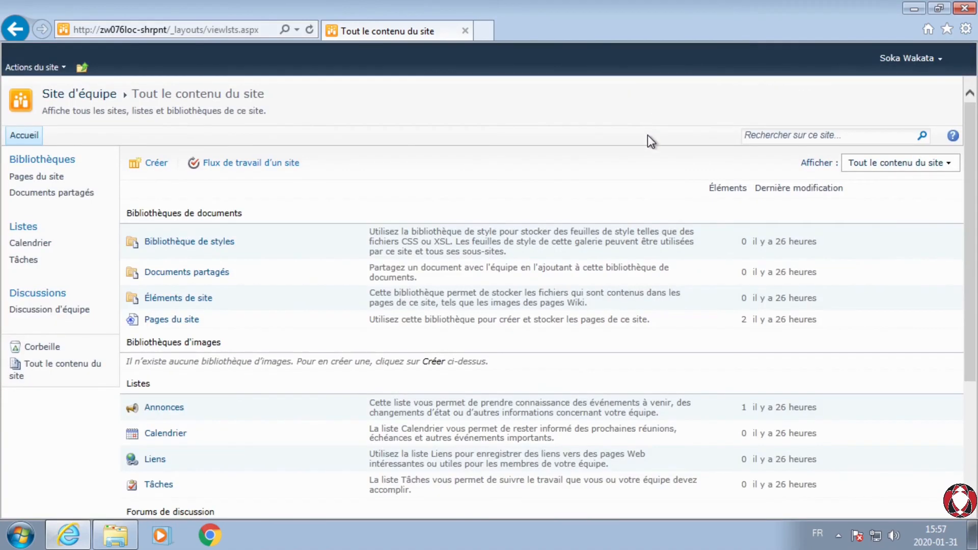
click(61, 100)
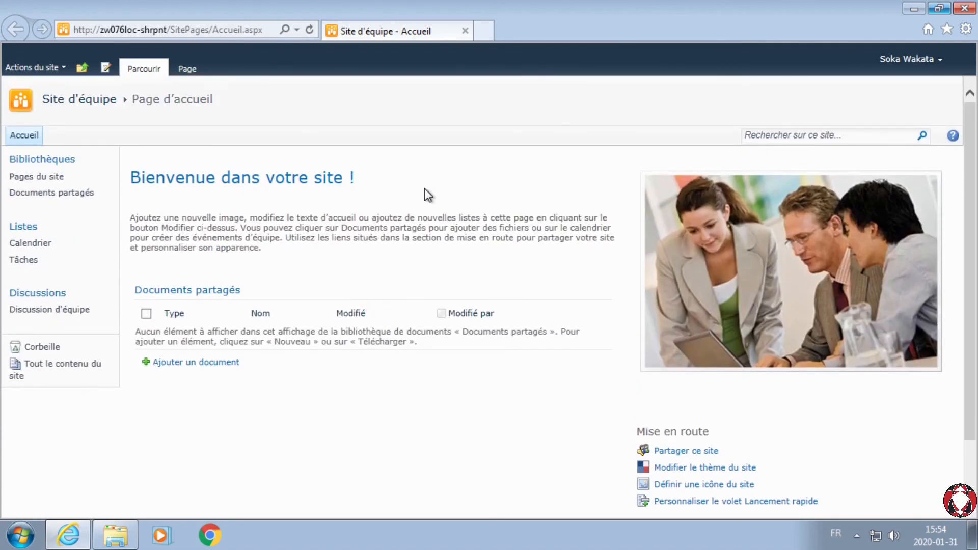
click(40, 182)
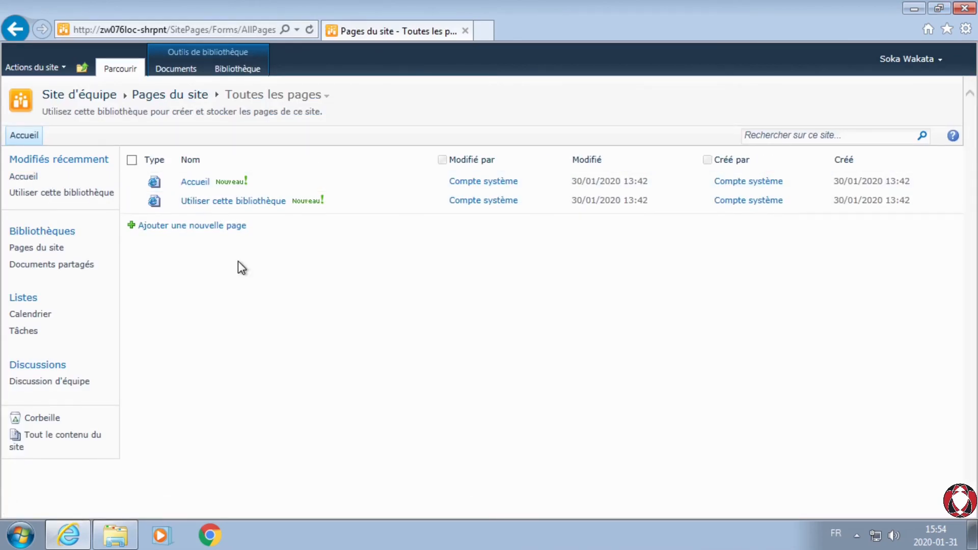
click(15, 28)
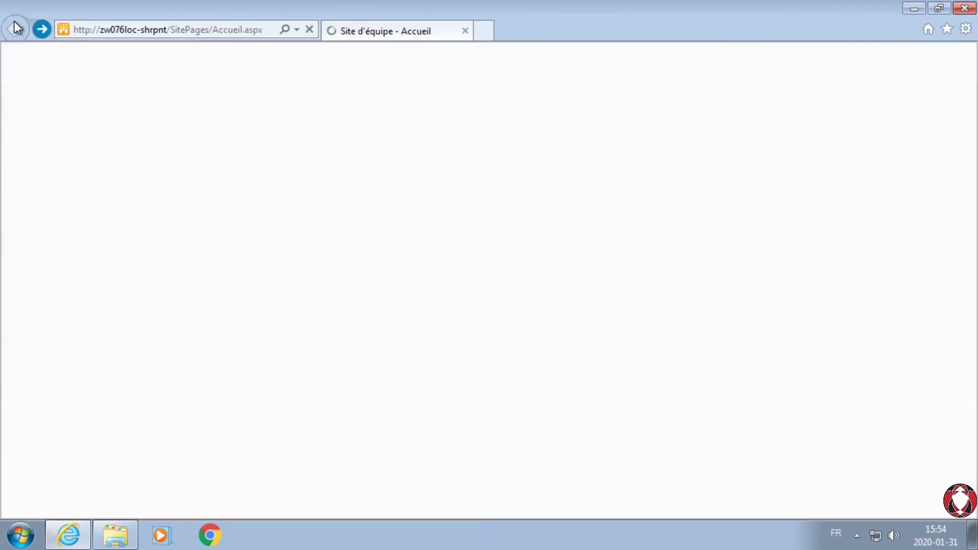
Step: Start a document upload in the Documents partagés library and browse for the file, keeping replacement of existing files enabled
click(45, 196)
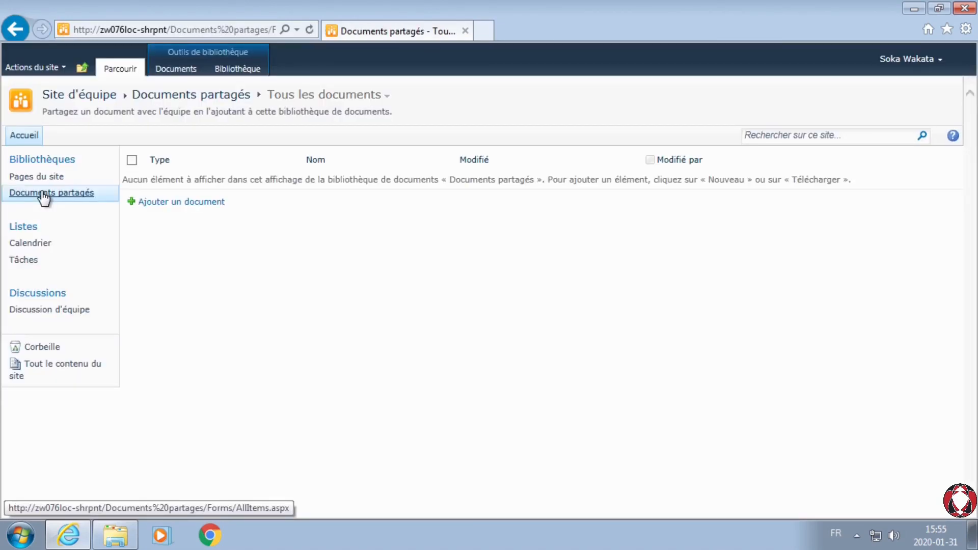
click(184, 203)
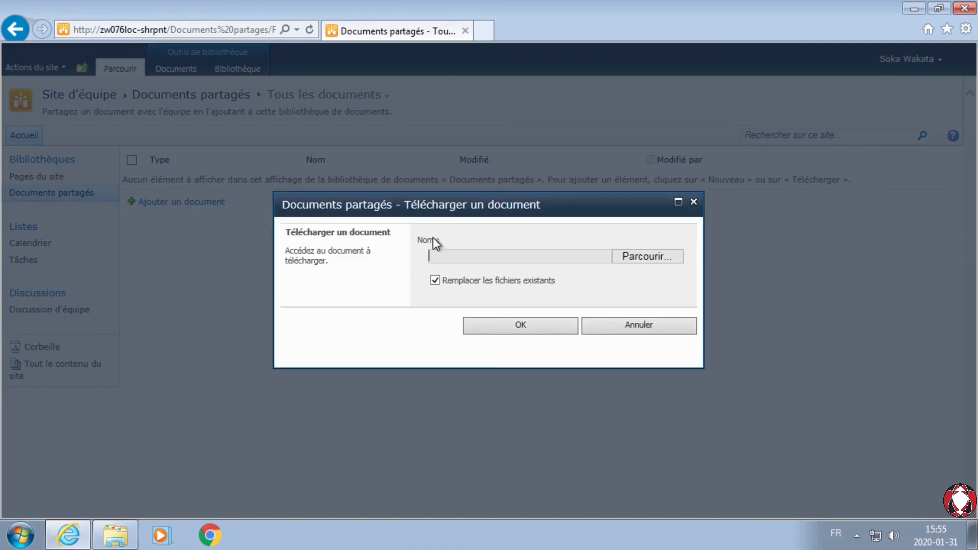
click(643, 259)
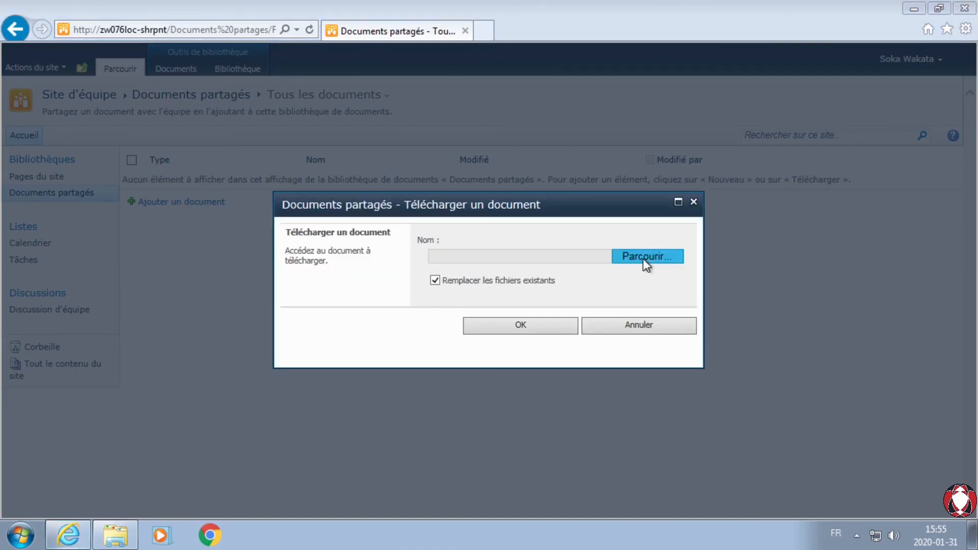